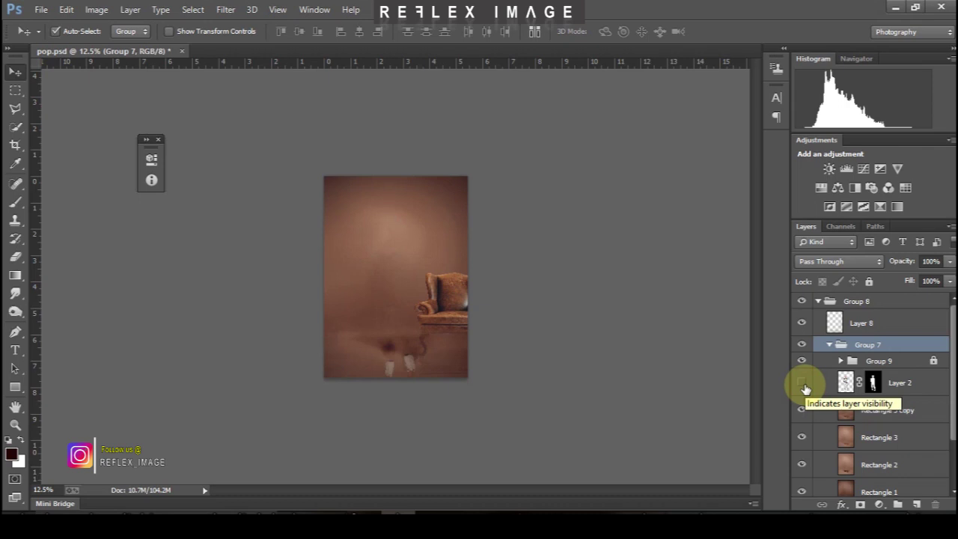
Step: Place pop.png from File Explorer onto the canvas and scale it to 120%
key(super)
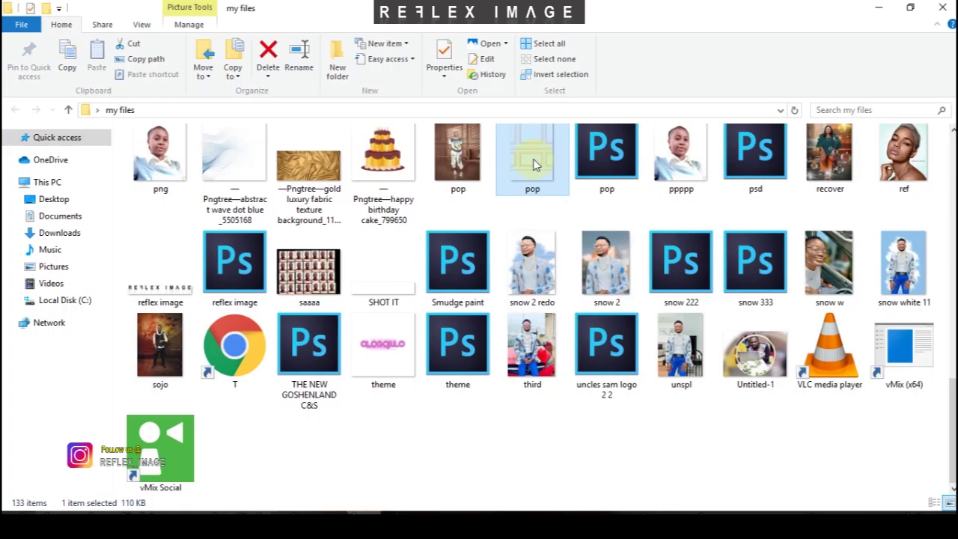
drag(533, 164, 400, 309)
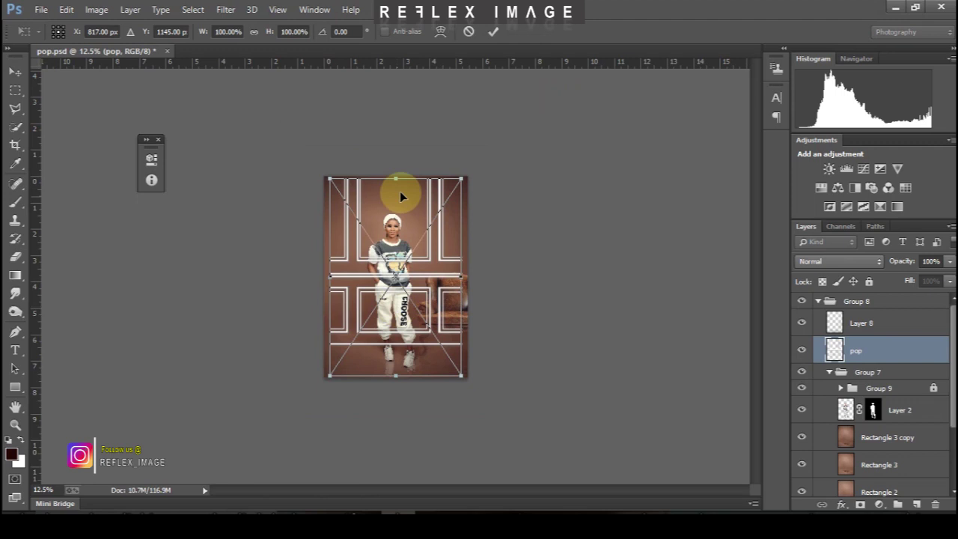
drag(462, 178, 489, 134)
drag(444, 262, 439, 267)
key(Return)
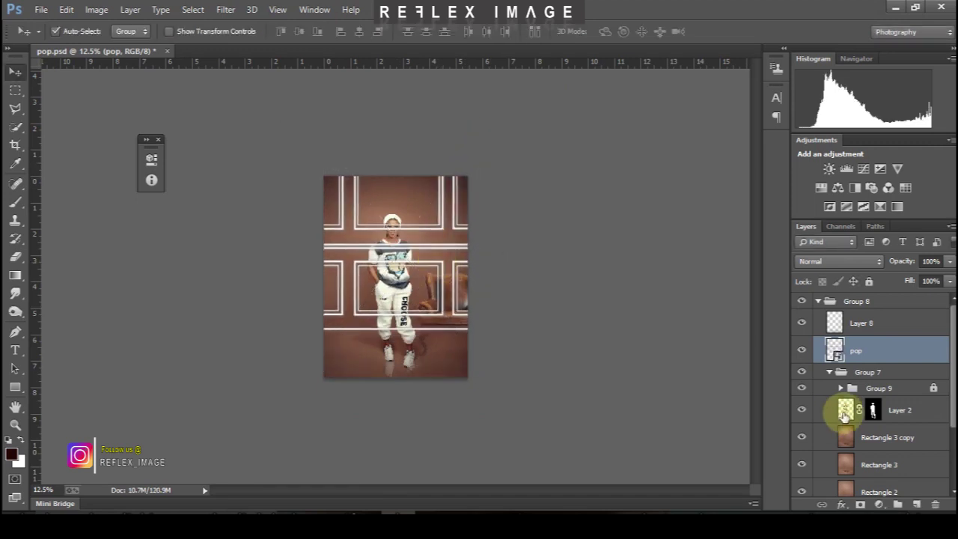
Step: Move the pop layer below Layer 2 in Group 7 and set its blend mode to Multiply
click(801, 410)
click(802, 412)
drag(857, 350, 881, 419)
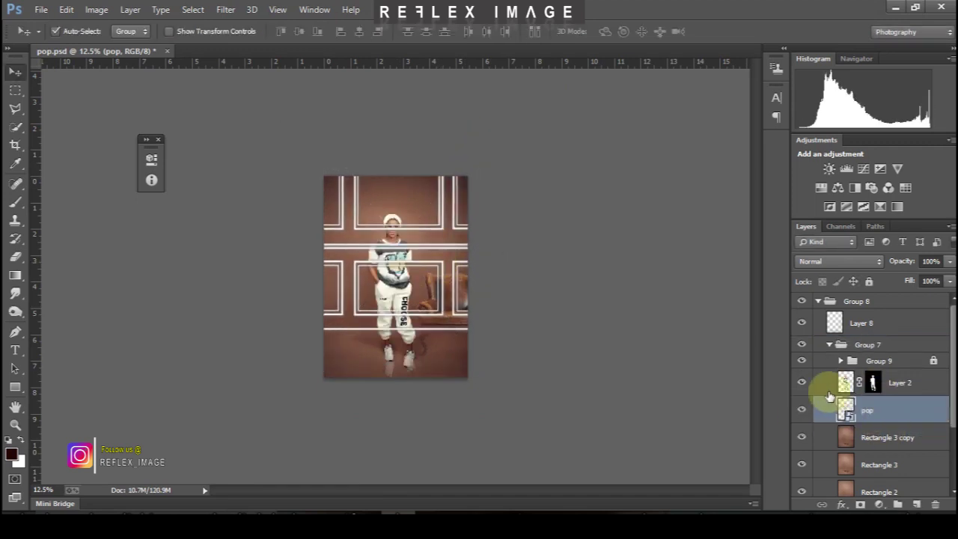
click(853, 264)
click(809, 52)
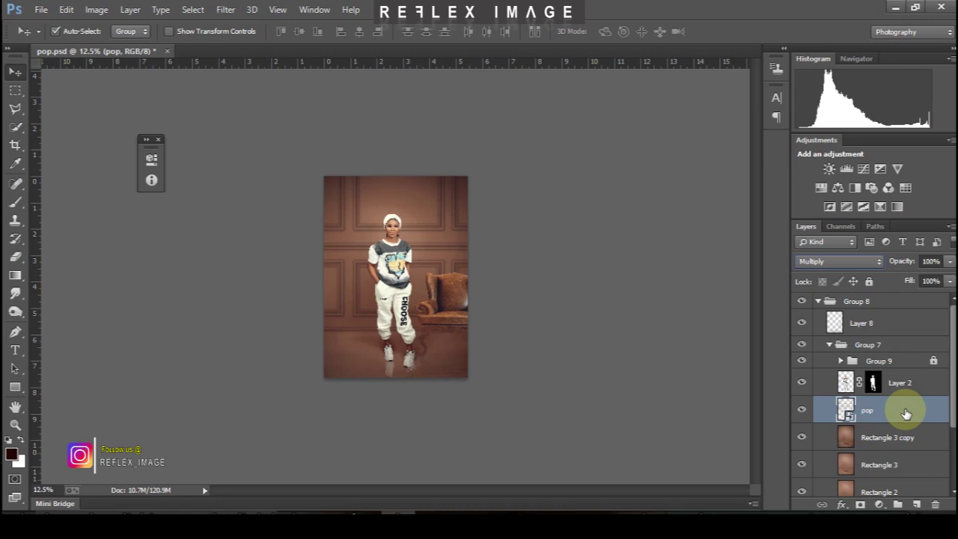
Step: Collapse Group 7 in the Layers panel
click(829, 345)
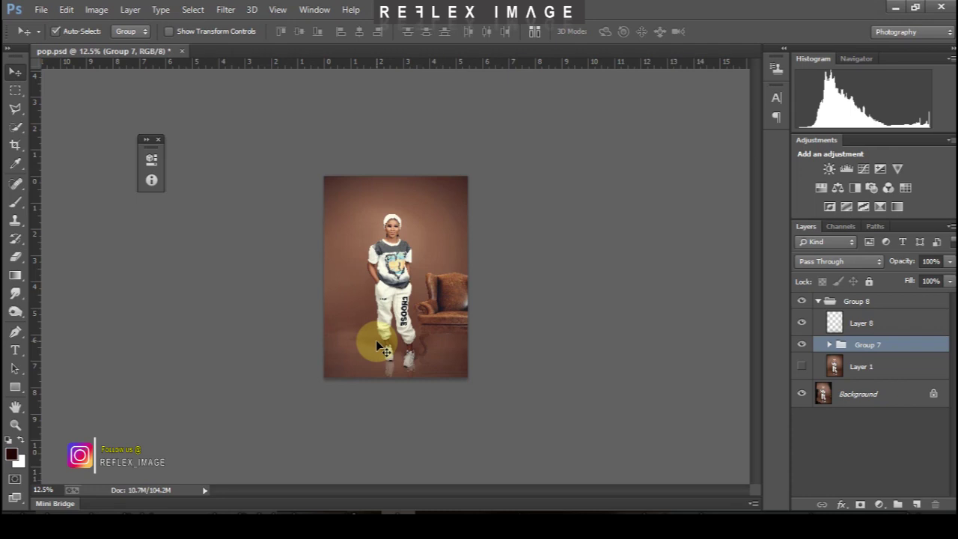
Step: Expand Group 7, toggle Layer 2 off and on to check the wall, and open my files
click(830, 346)
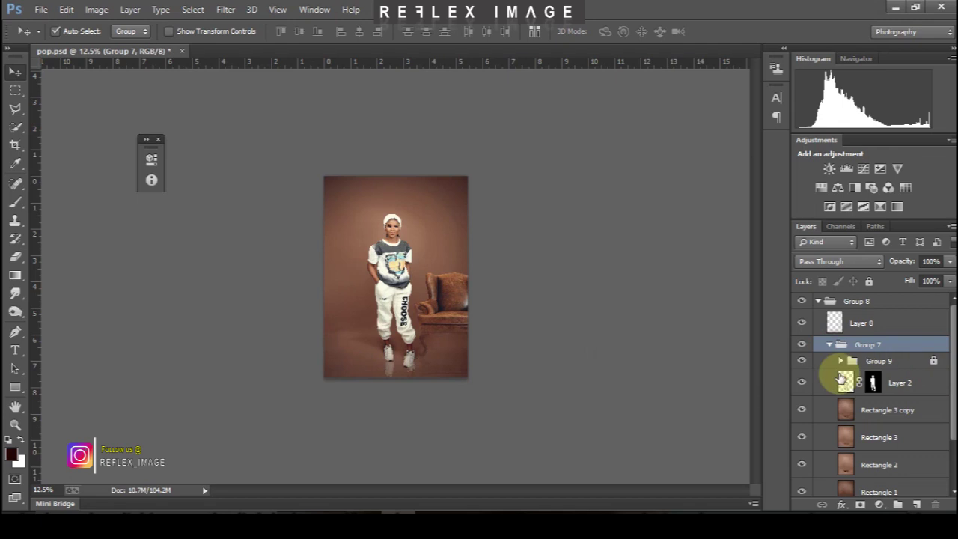
click(801, 383)
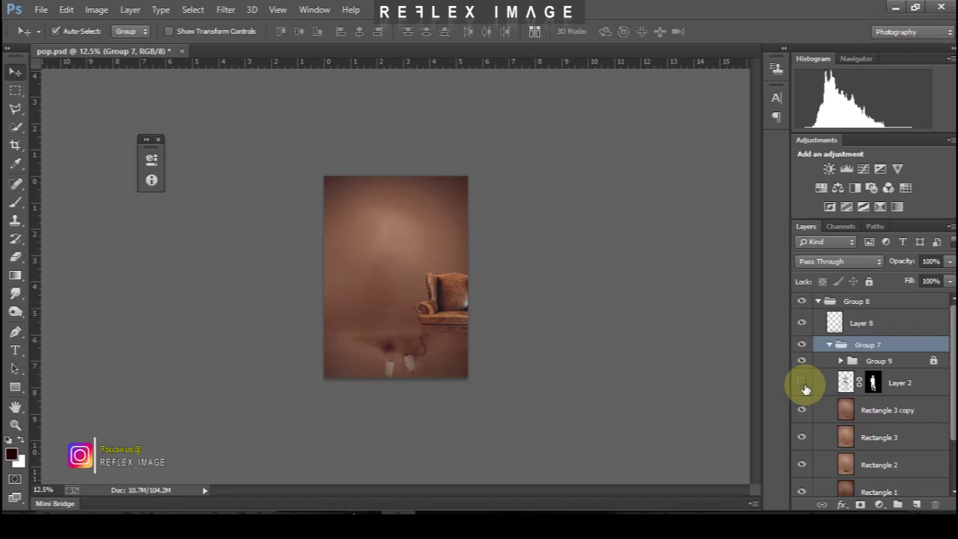
click(803, 383)
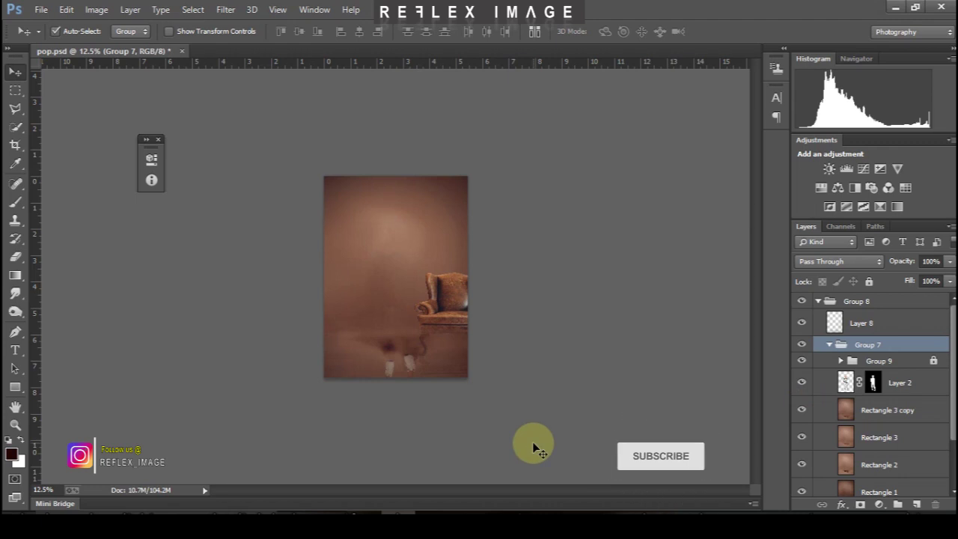
key(super)
click(365, 513)
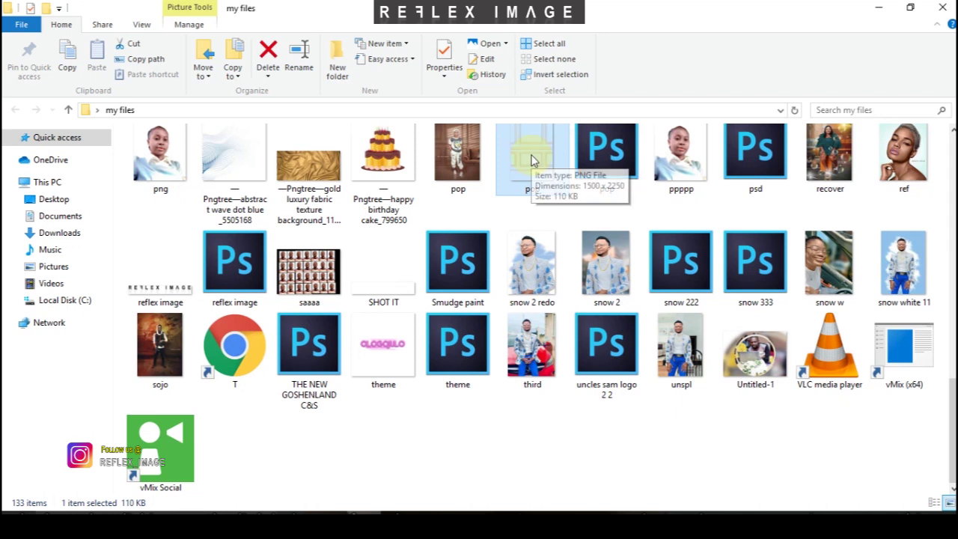
Step: Drop the pop PNG from my files onto the Photoshop canvas
mouse_move(534, 161)
mouse_down()
mouse_move(438, 368)
mouse_move(395, 514)
mouse_move(400, 410)
mouse_move(381, 305)
mouse_move(397, 313)
mouse_up()
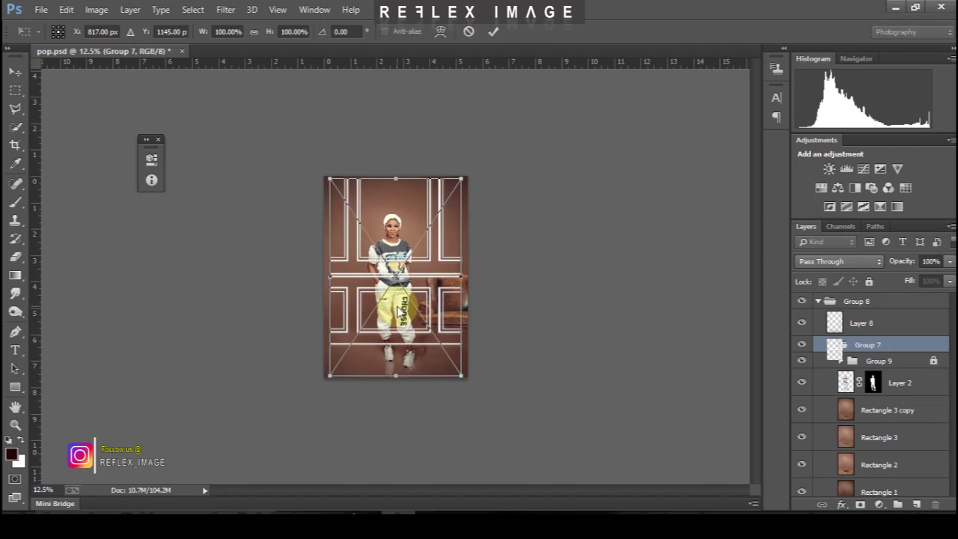
Step: Scale the placed pop layer to about 120%, position it across the wall, and commit
key(ctrl+plus)
key(ctrl+plus)
key(ctrl+plus)
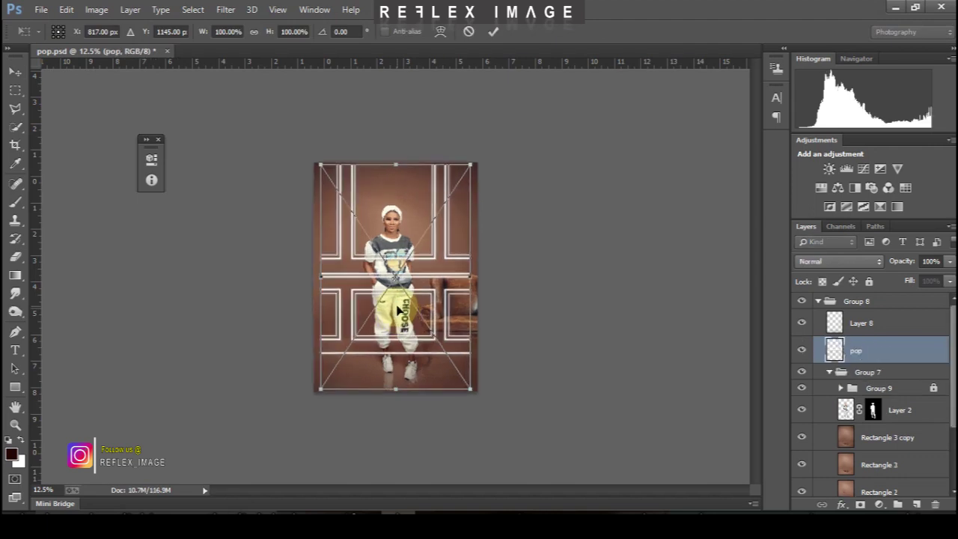
key(ctrl+minus)
key(ctrl+minus)
key(ctrl+minus)
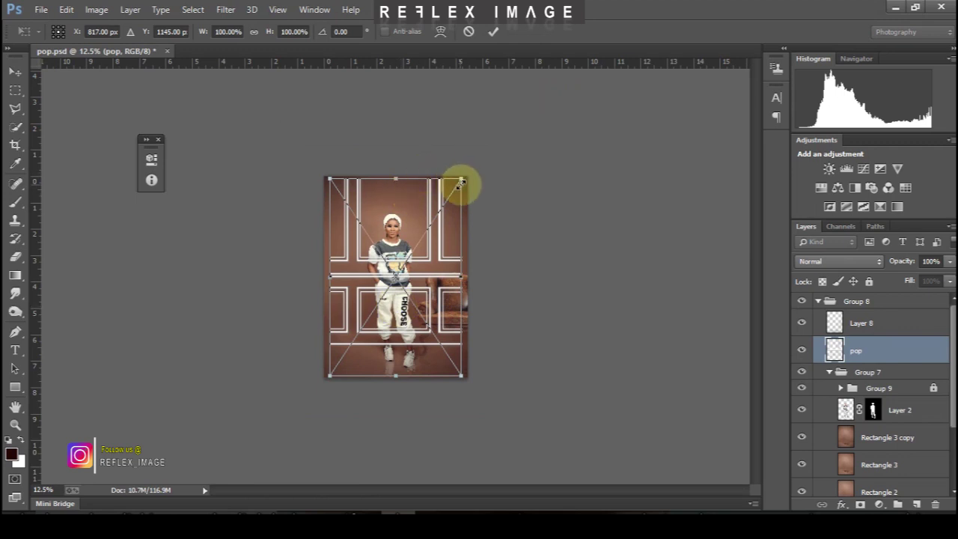
drag(470, 175, 488, 137)
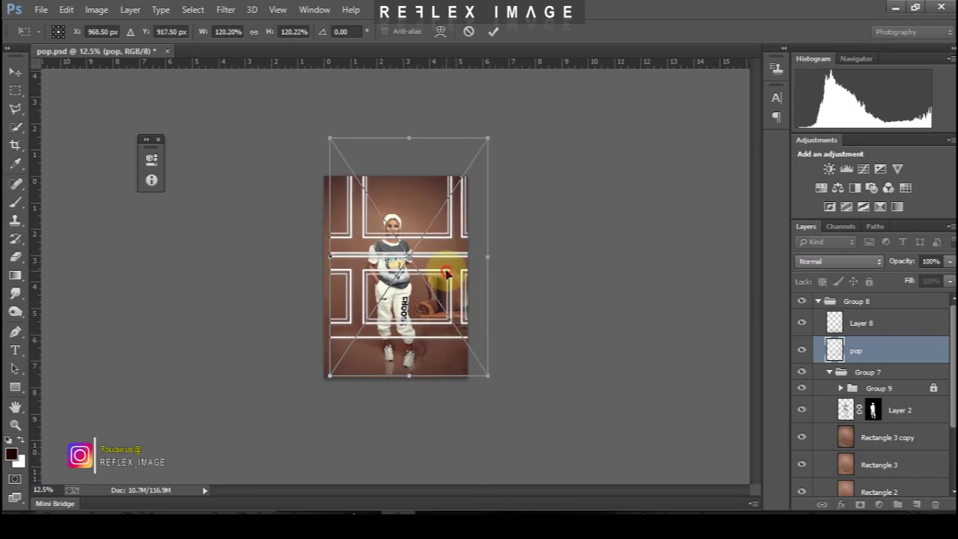
drag(445, 269, 438, 266)
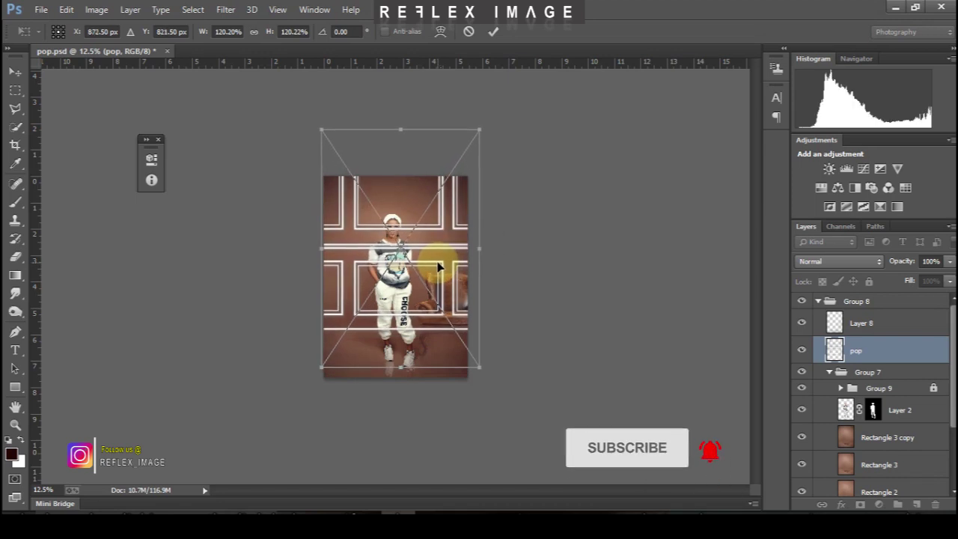
key(Return)
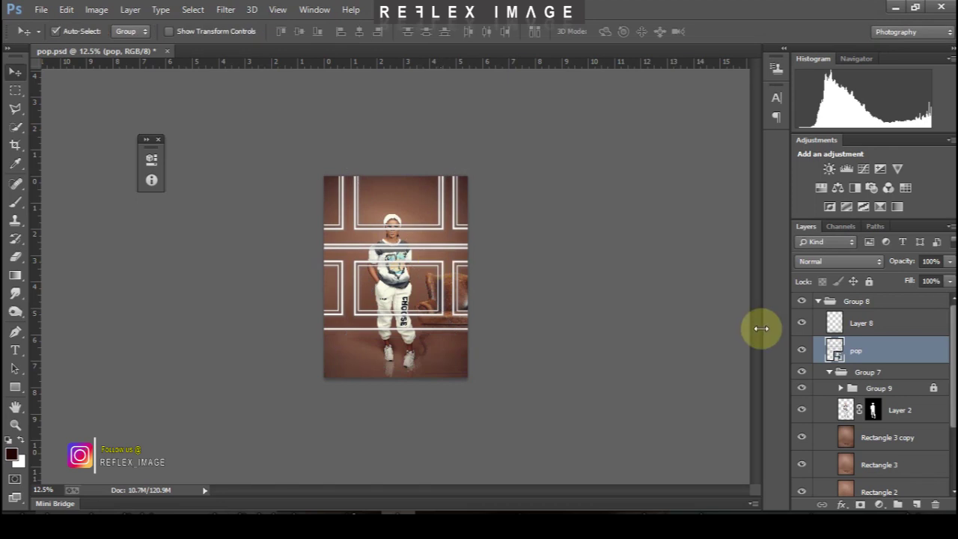
Step: Move the pop layer beneath Layer 2 and adjust its placement on the canvas
click(801, 410)
click(801, 410)
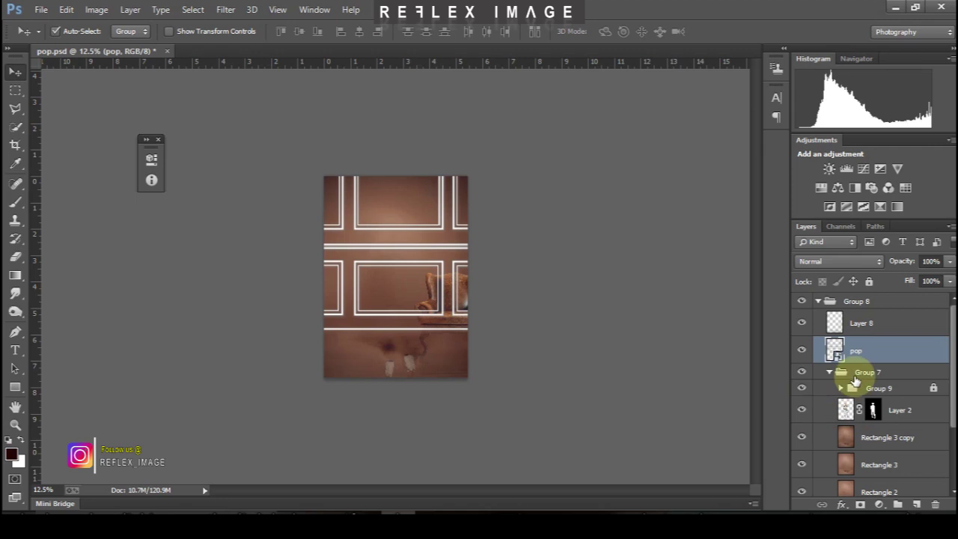
drag(888, 358, 884, 427)
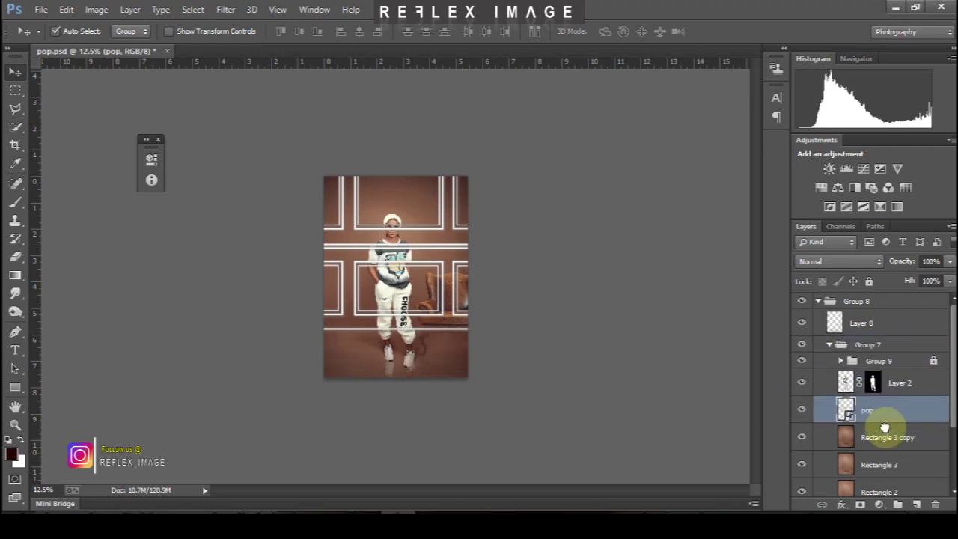
alt+click(832, 397)
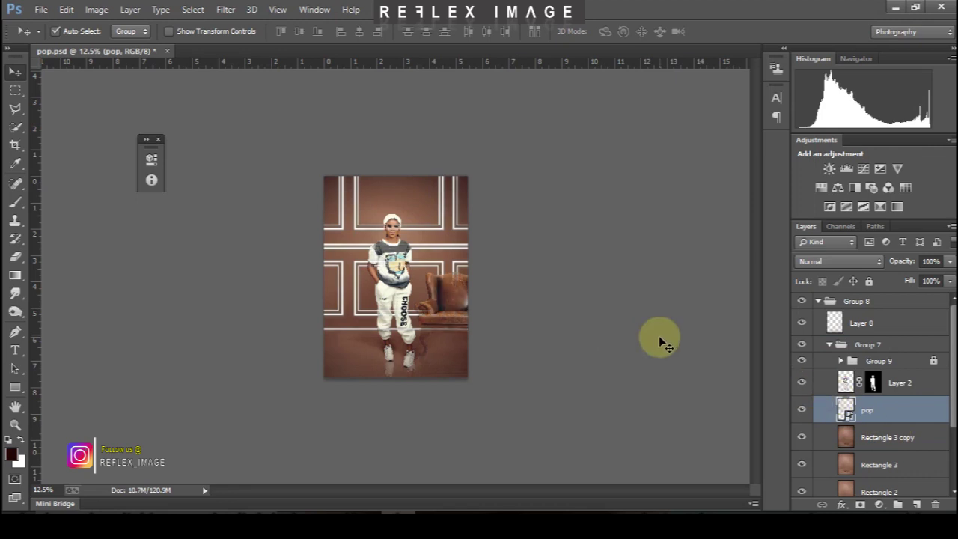
drag(434, 294, 395, 275)
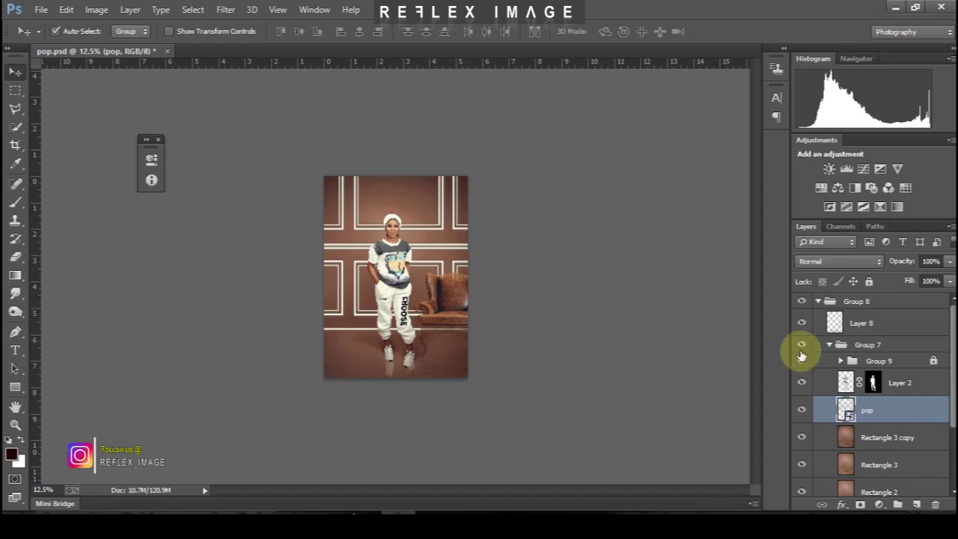
Step: Set the pop layer's blend mode to Multiply and zoom in on the result
click(841, 260)
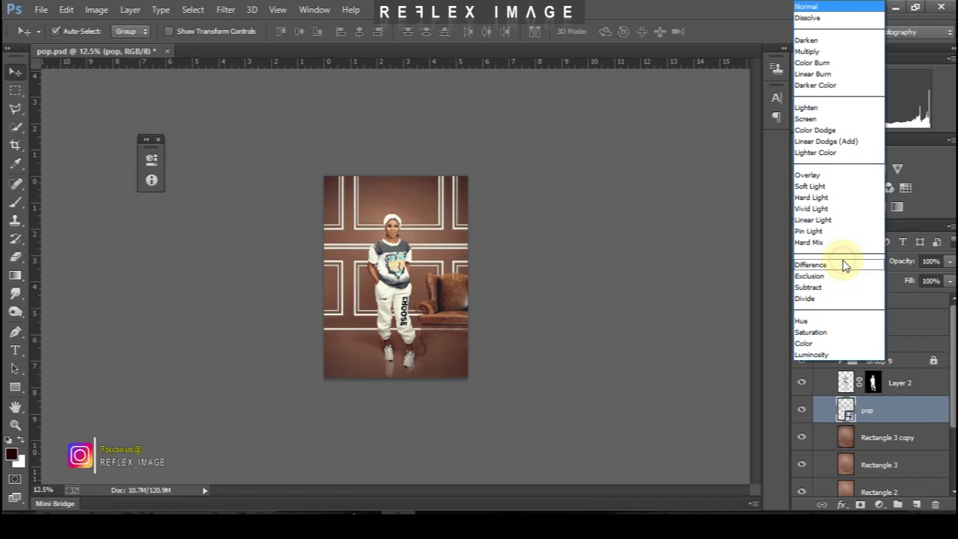
click(808, 52)
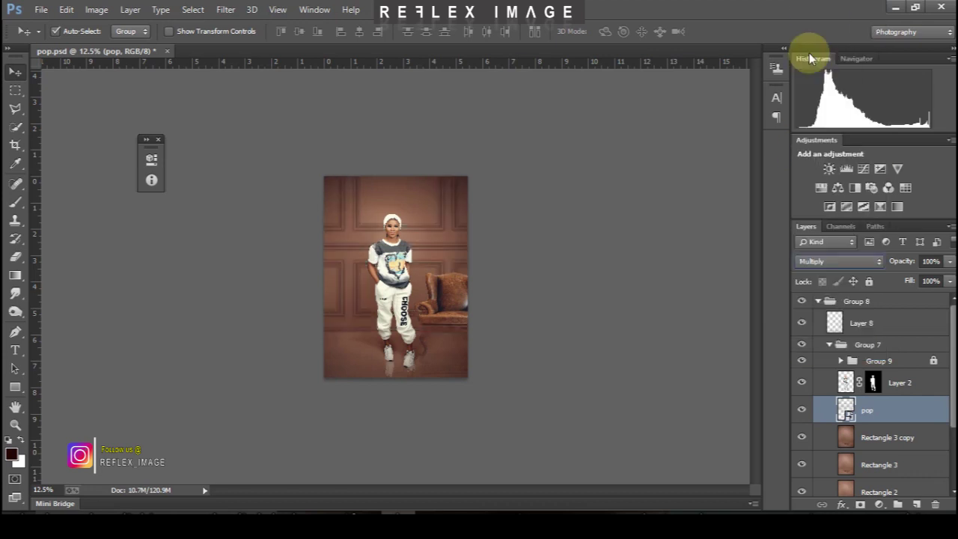
key(ctrl+plus)
key(ctrl+plus)
key(ctrl+plus)
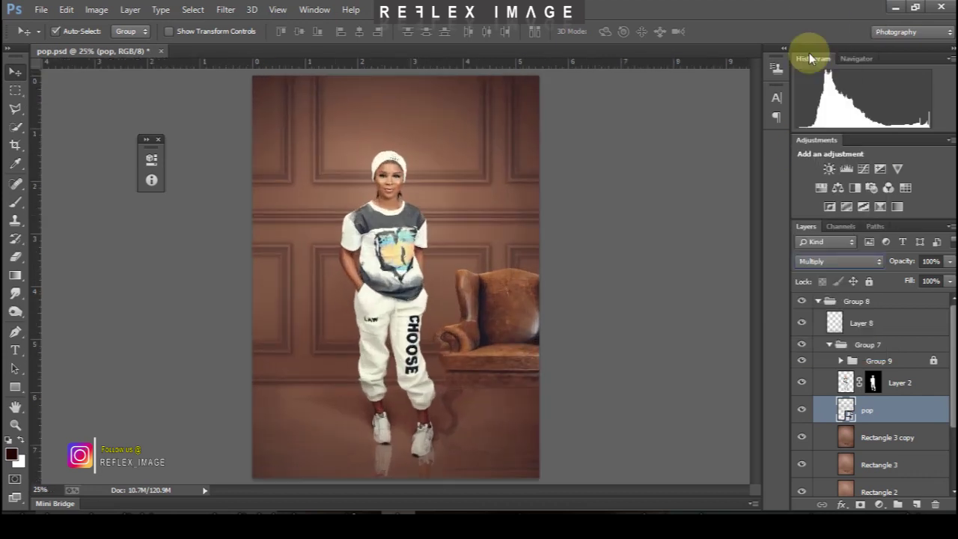
key(ctrl+minus)
key(ctrl+minus)
key(ctrl+minus)
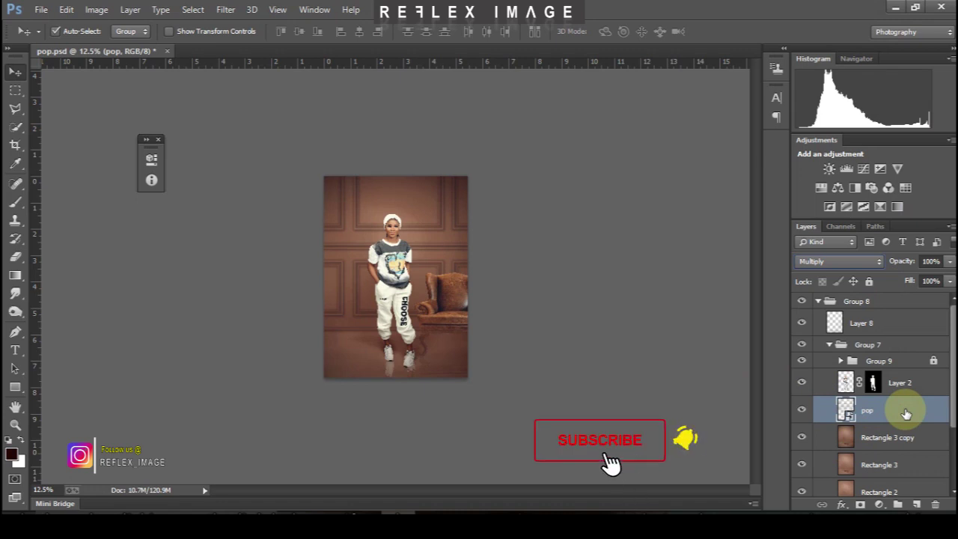
click(800, 303)
key(ctrl+plus)
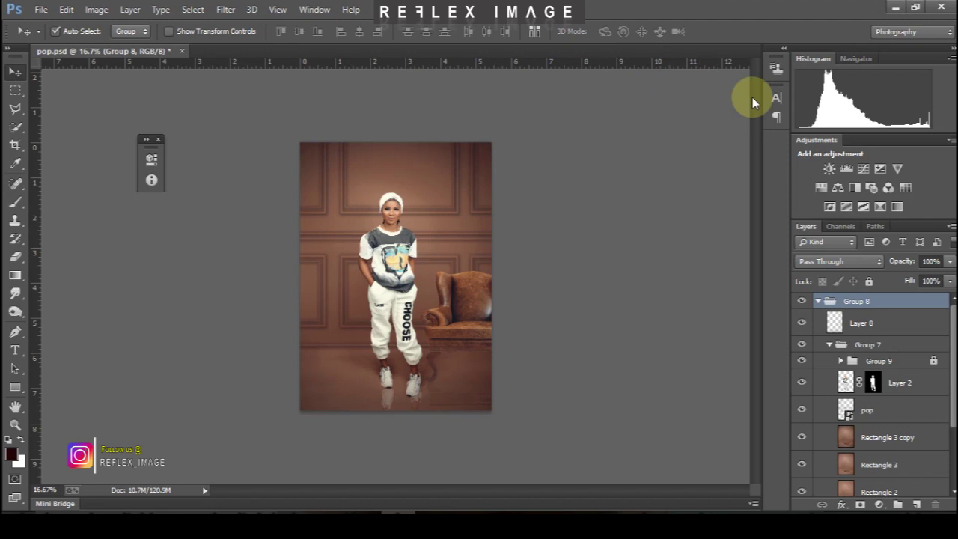
Step: Expand Group 9, turn on Curves 1, and move it below Layer 2 above pop
click(828, 346)
click(828, 346)
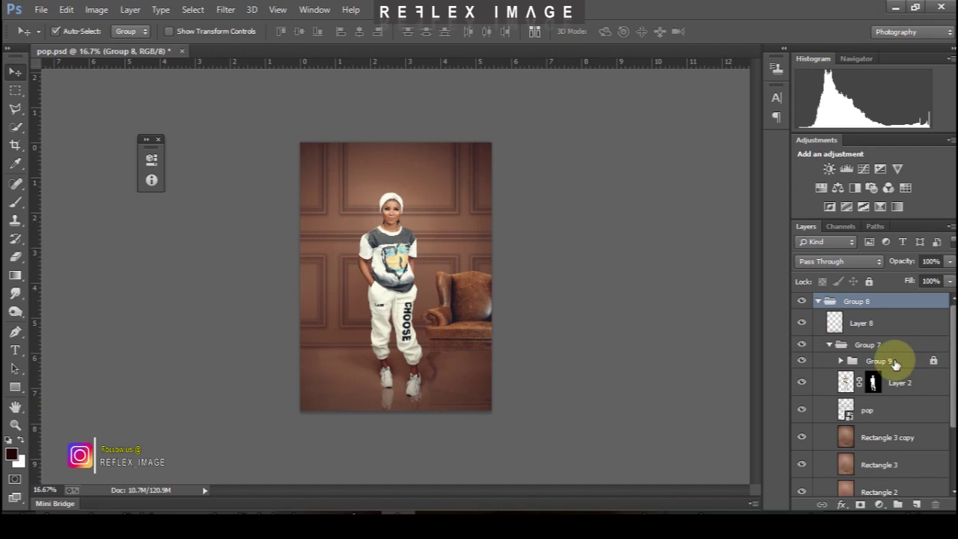
click(901, 364)
click(934, 362)
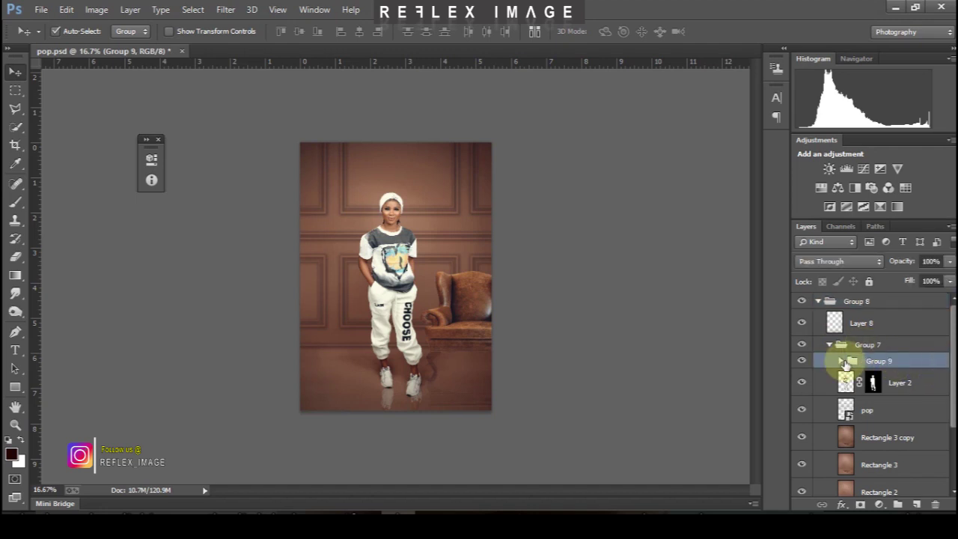
click(844, 363)
drag(953, 333, 936, 412)
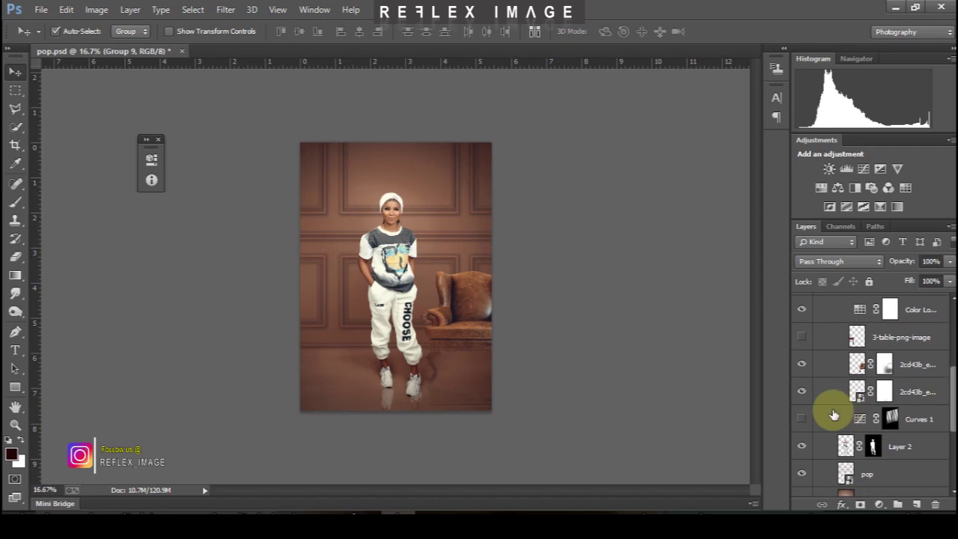
click(801, 420)
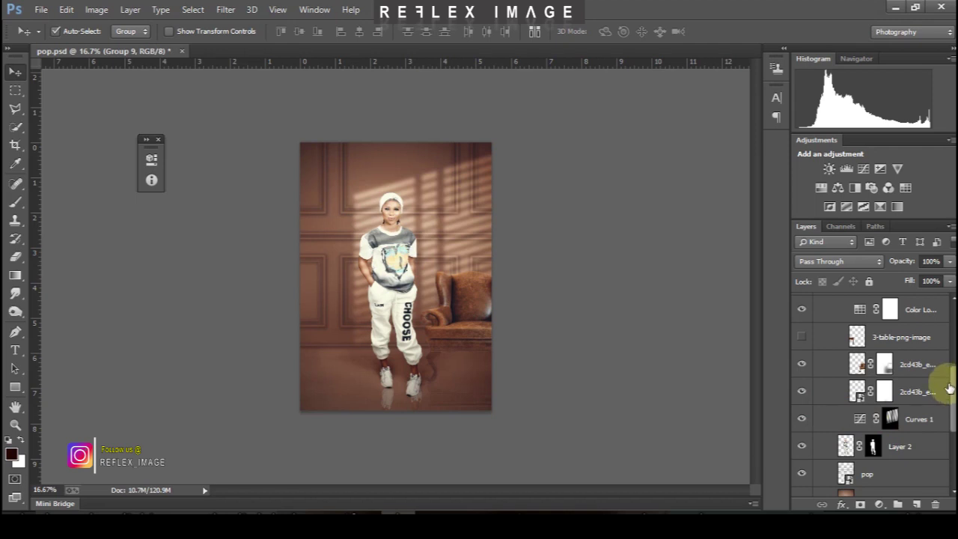
drag(953, 393, 953, 423)
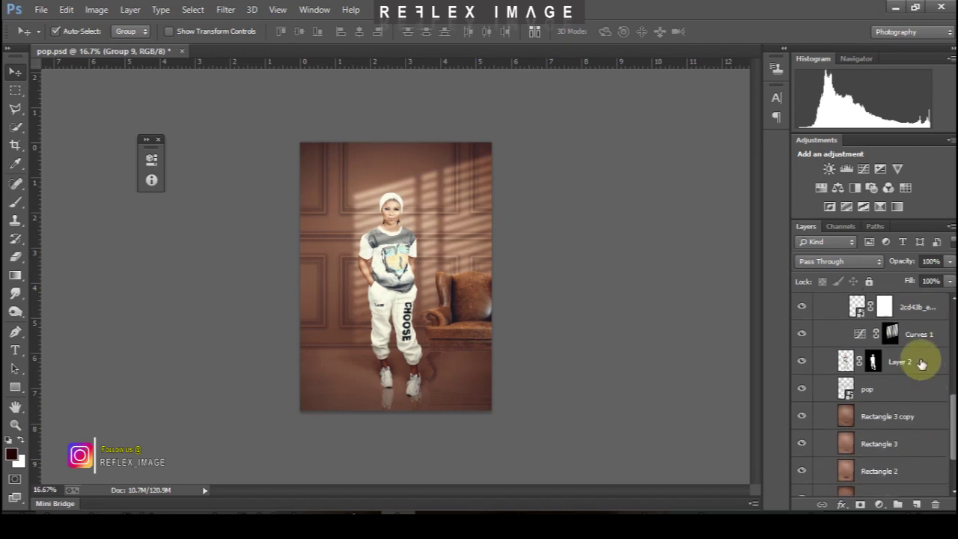
drag(920, 336, 920, 380)
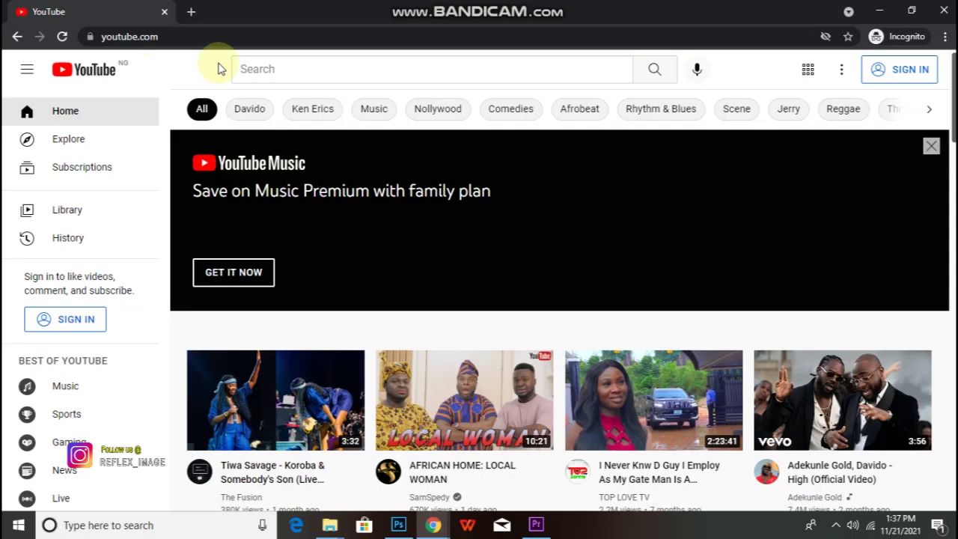
Step: Search YouTube for 'reflex image' and open the Reflex Image channel page
click(252, 68)
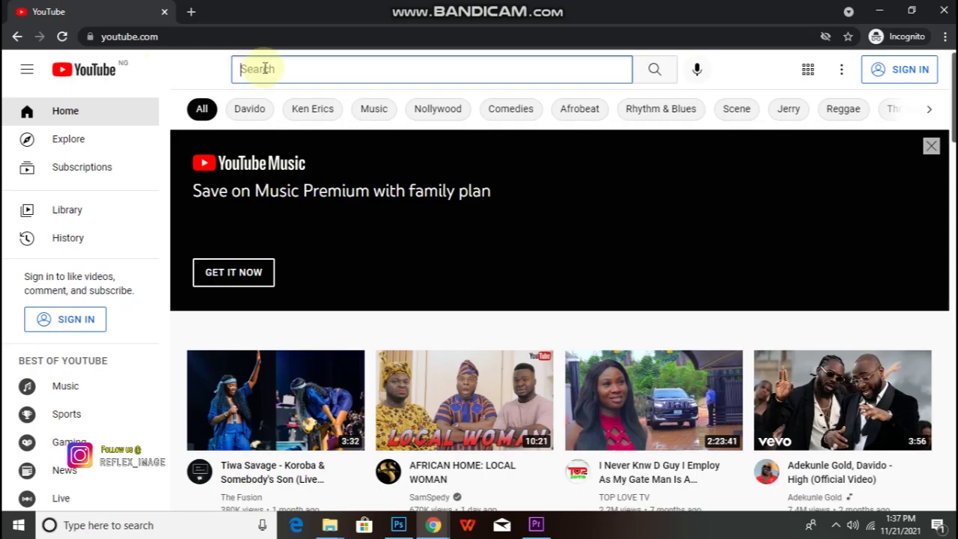
text(reflex image)
key(Return)
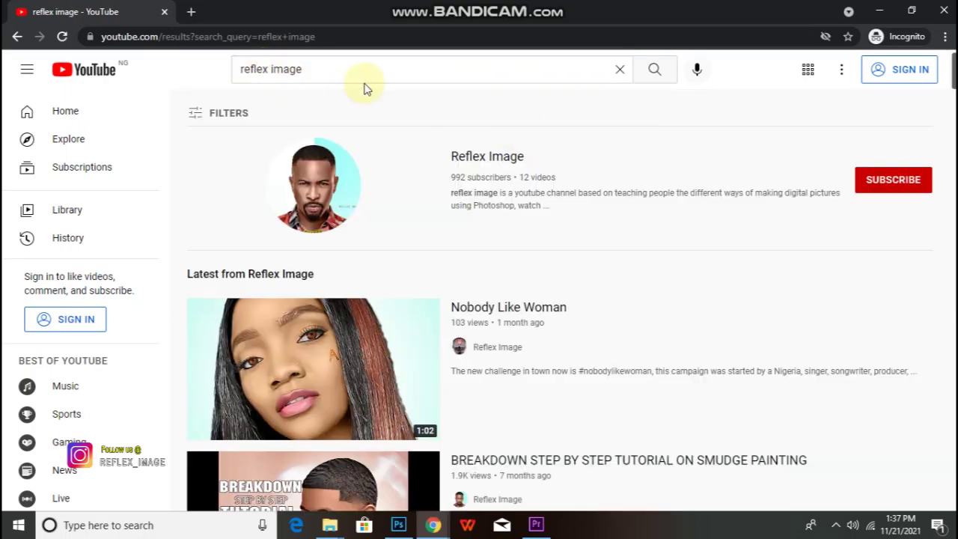
click(477, 156)
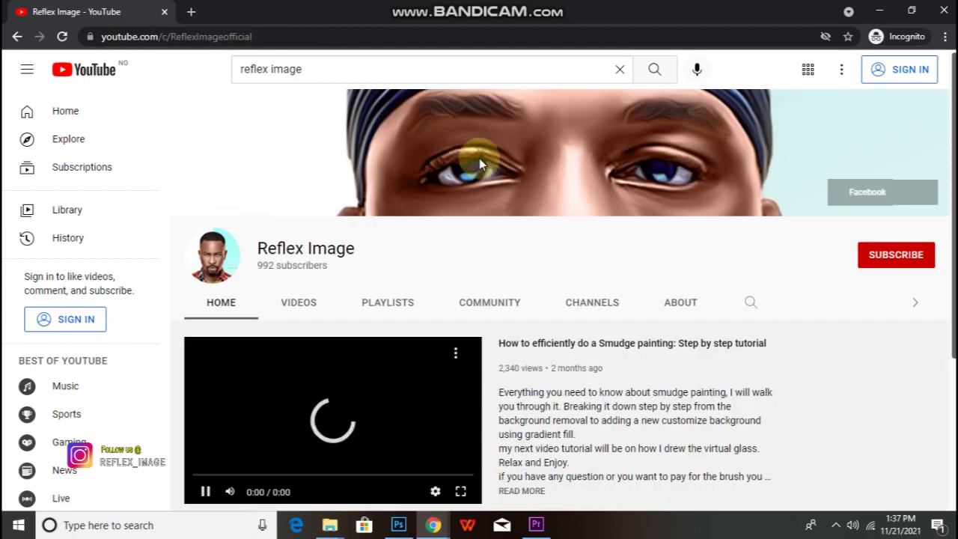
scroll(479, 337, down, 3)
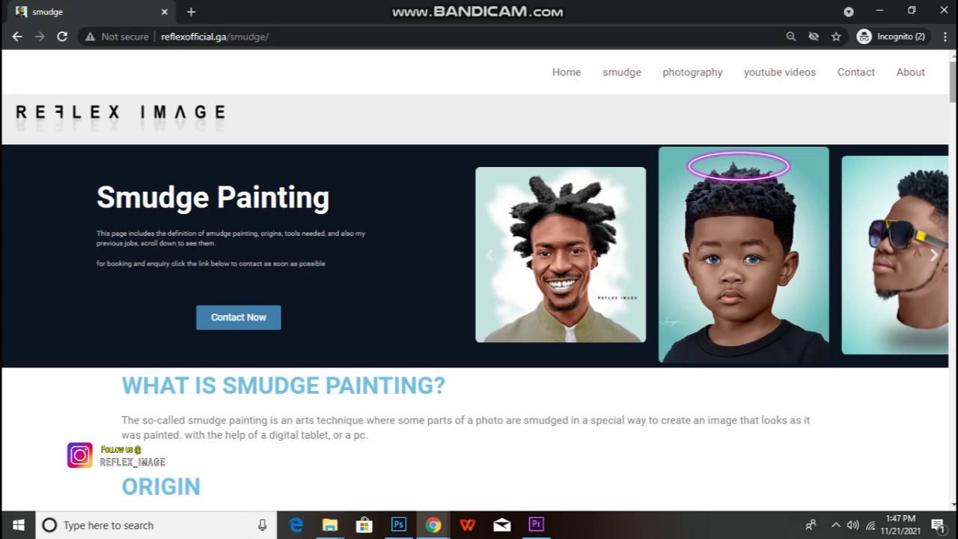
Step: Scroll down through the portrait gallery on the smudge painting page
scroll(479, 284, down, 10)
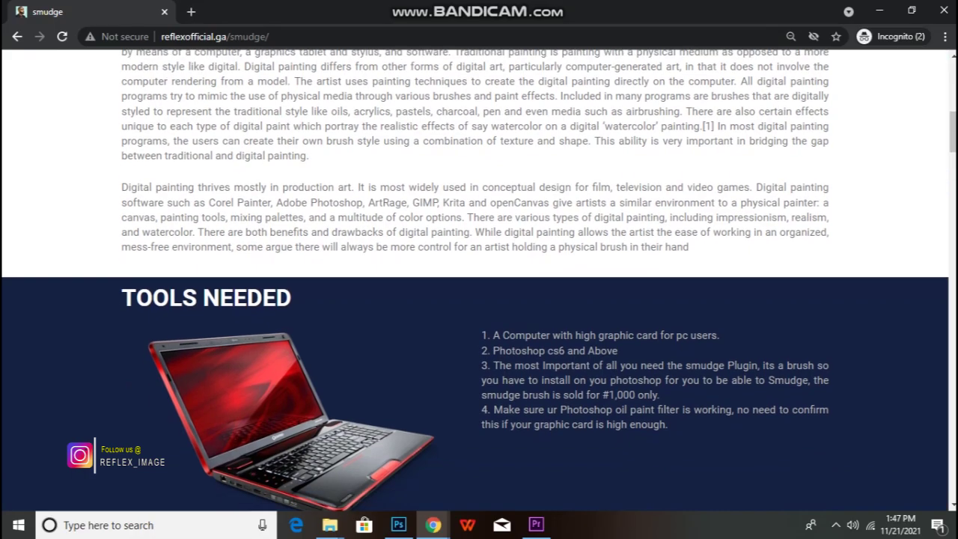
scroll(475, 285, down, 1)
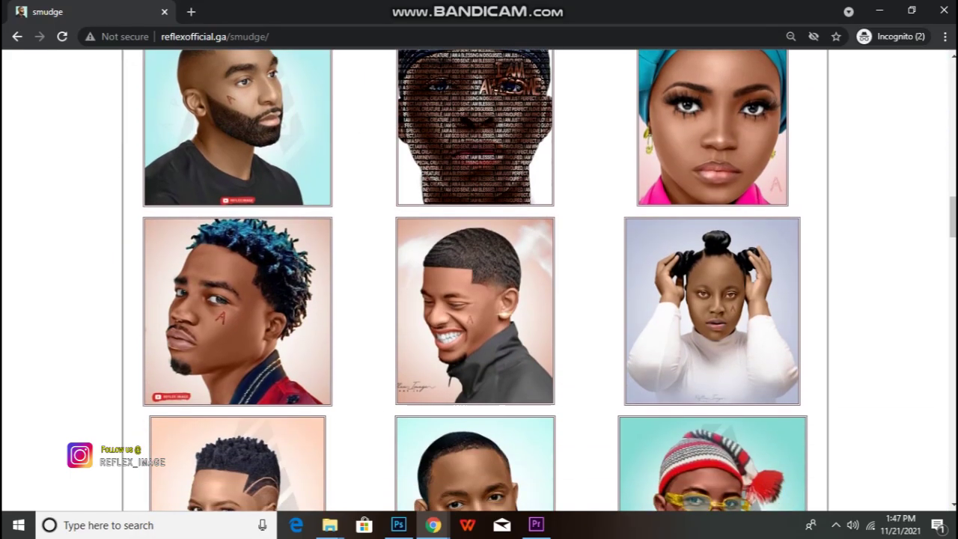
scroll(475, 280, down, 3)
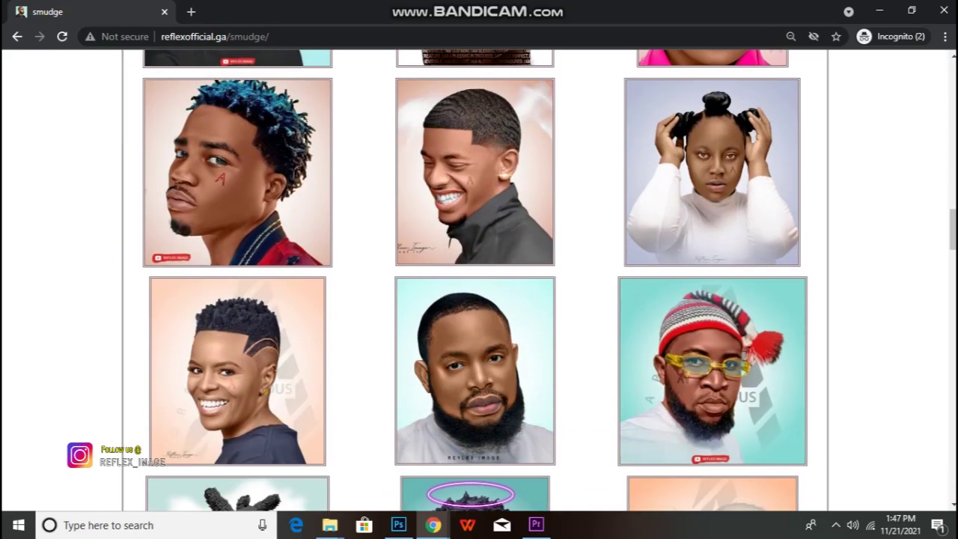
scroll(475, 285, down, 7)
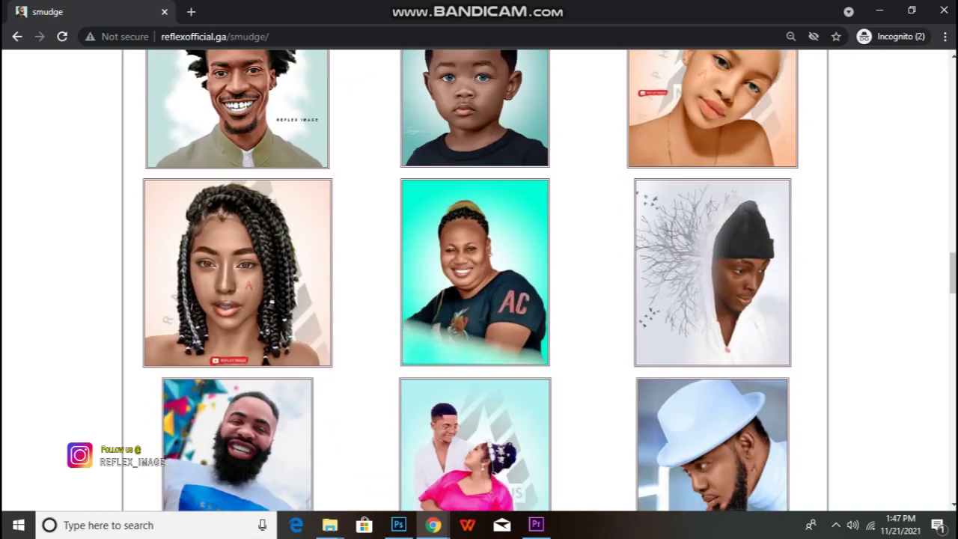
scroll(476, 285, down, 7)
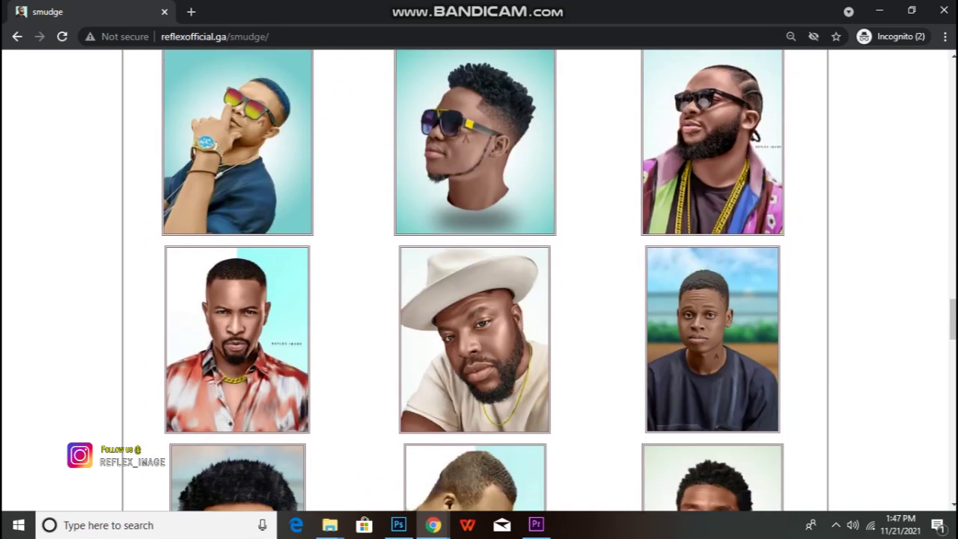
scroll(476, 284, down, 7)
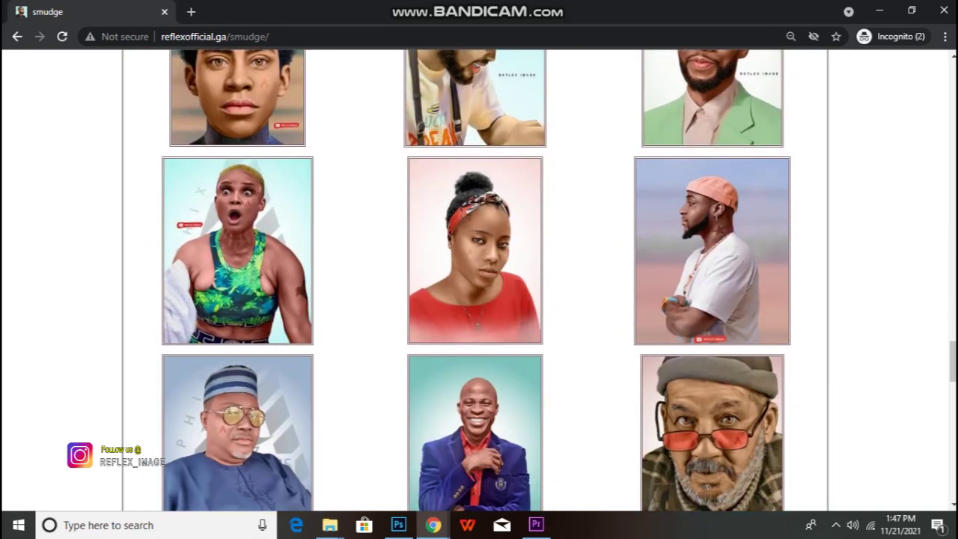
scroll(475, 285, down, 7)
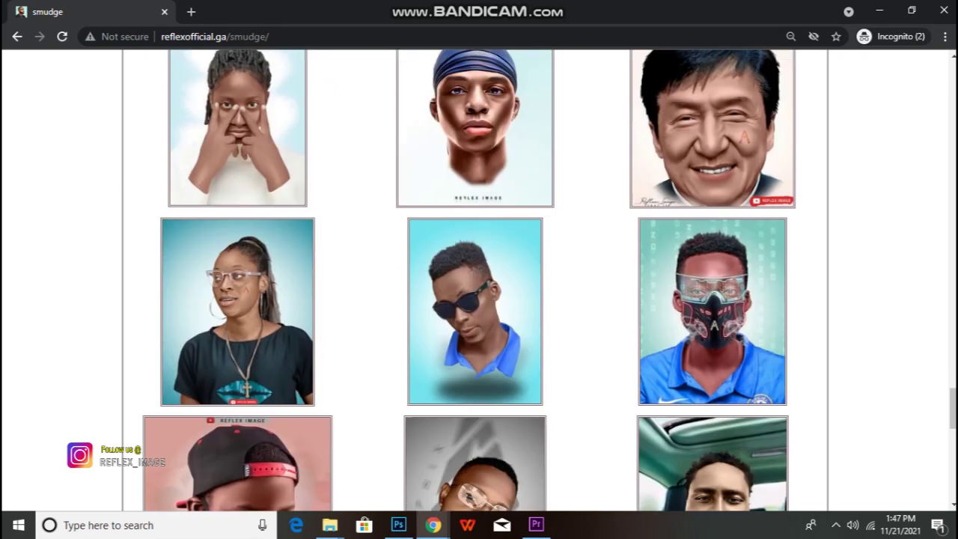
scroll(475, 285, down, 7)
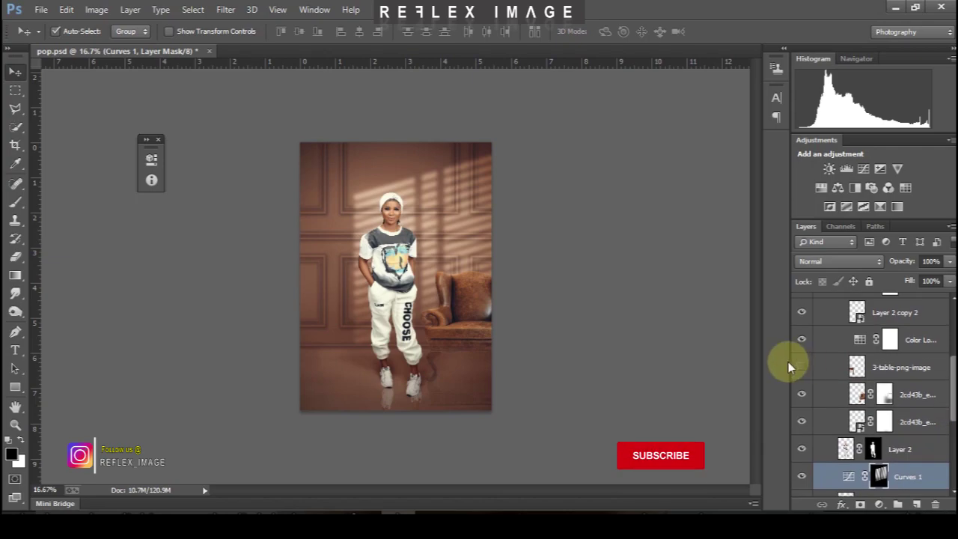
Step: Turn on the hidden Color Lookup layers in Group 9 and toggle Layer 8's visibility
scroll(928, 374, up, 4)
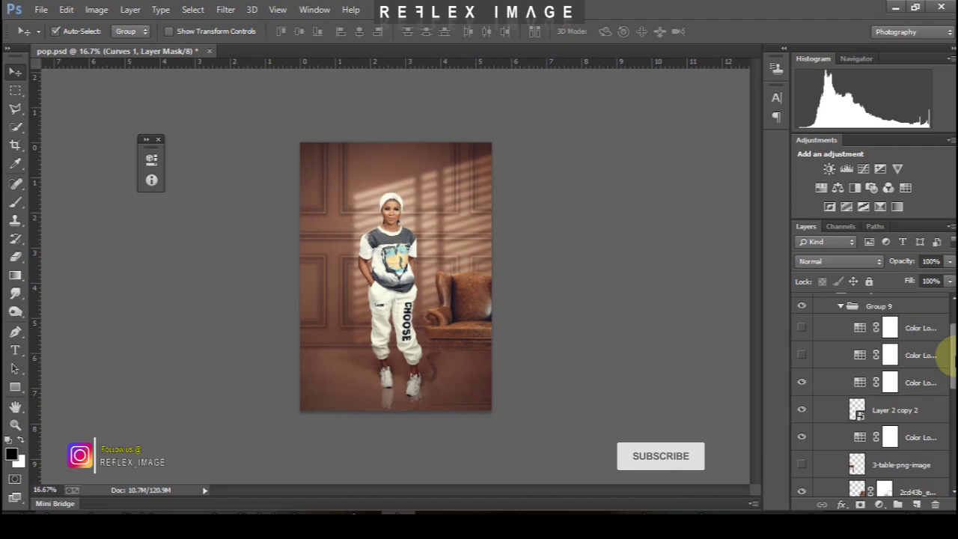
drag(801, 337, 802, 364)
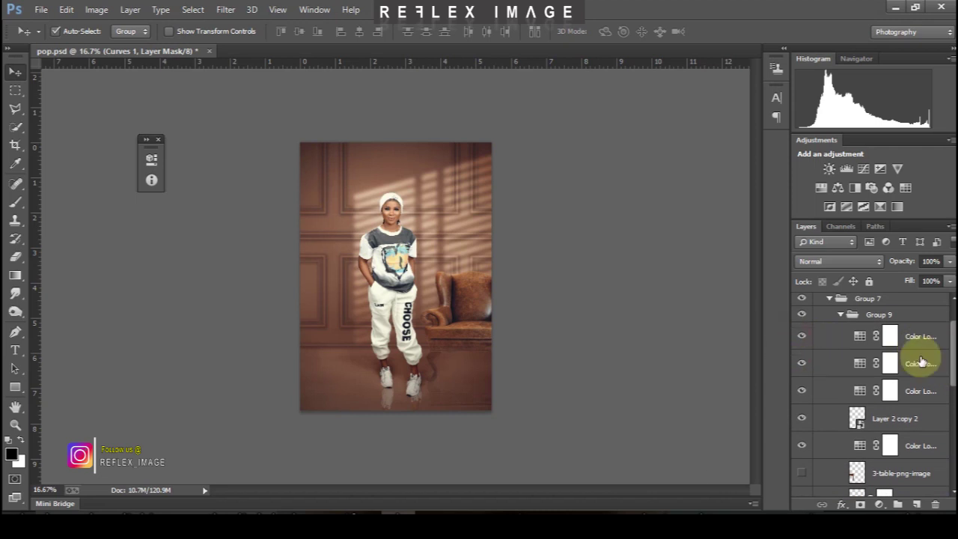
scroll(941, 326, up, 2)
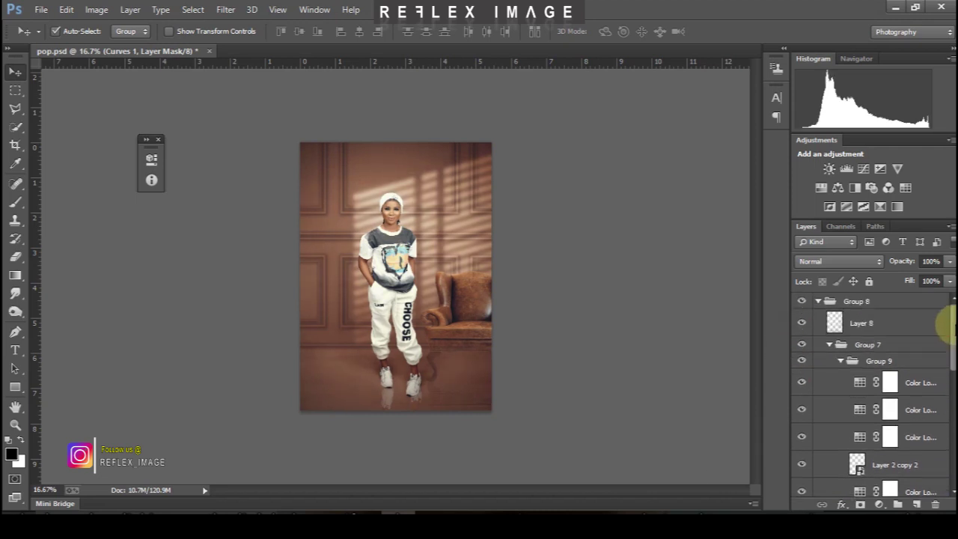
click(807, 324)
drag(946, 320, 952, 394)
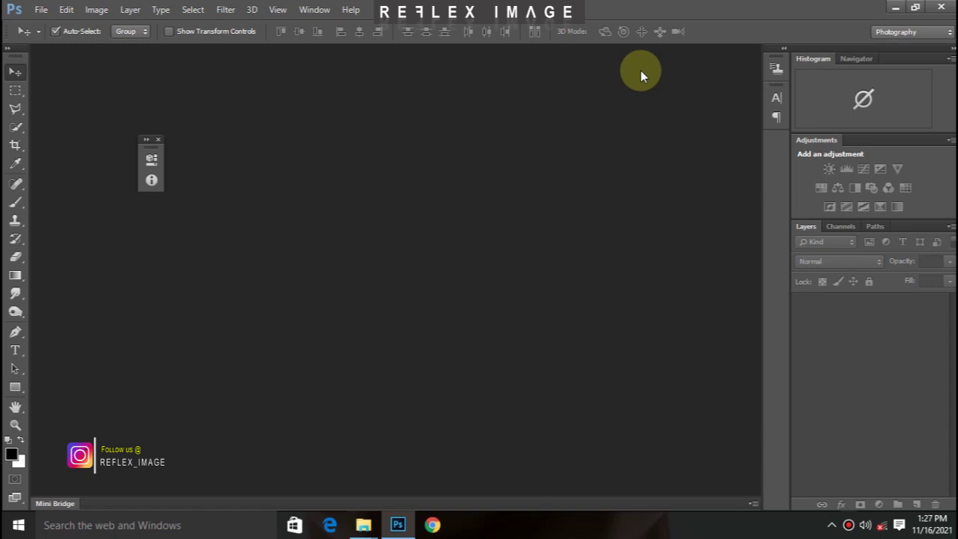
Step: Create a new document 5 inches wide and 7 inches tall at 300 pixels/inch
key(ctrl+n)
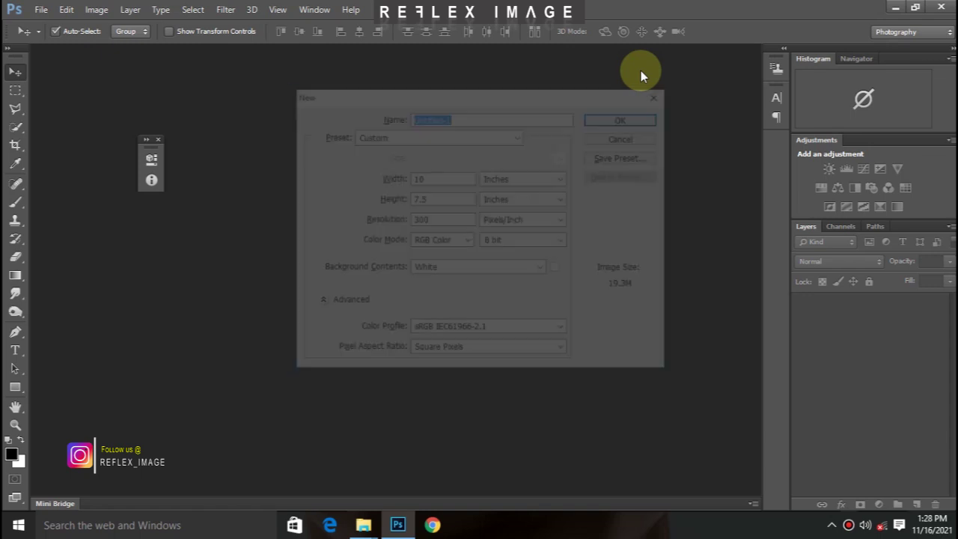
double_click(416, 178)
text(5)
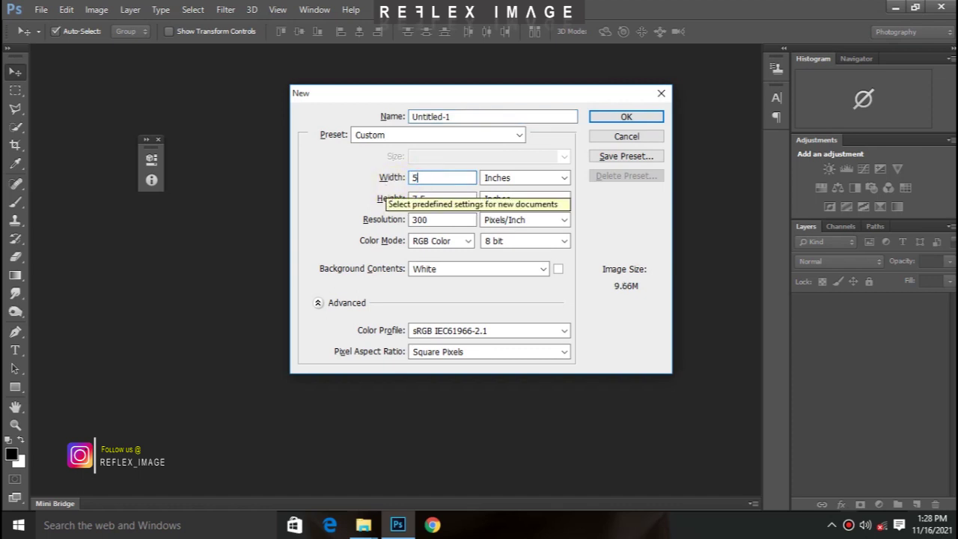
key(Tab)
key(Tab)
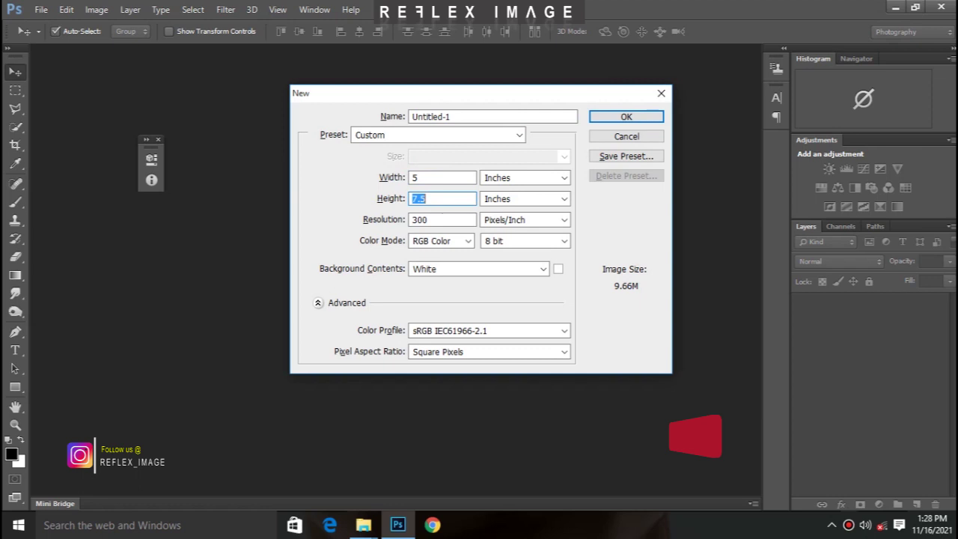
text(7)
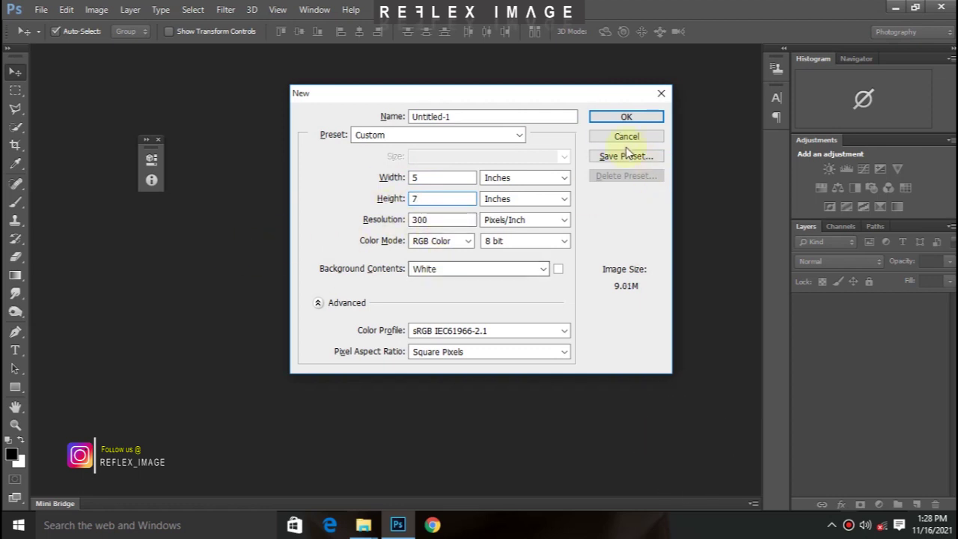
click(614, 121)
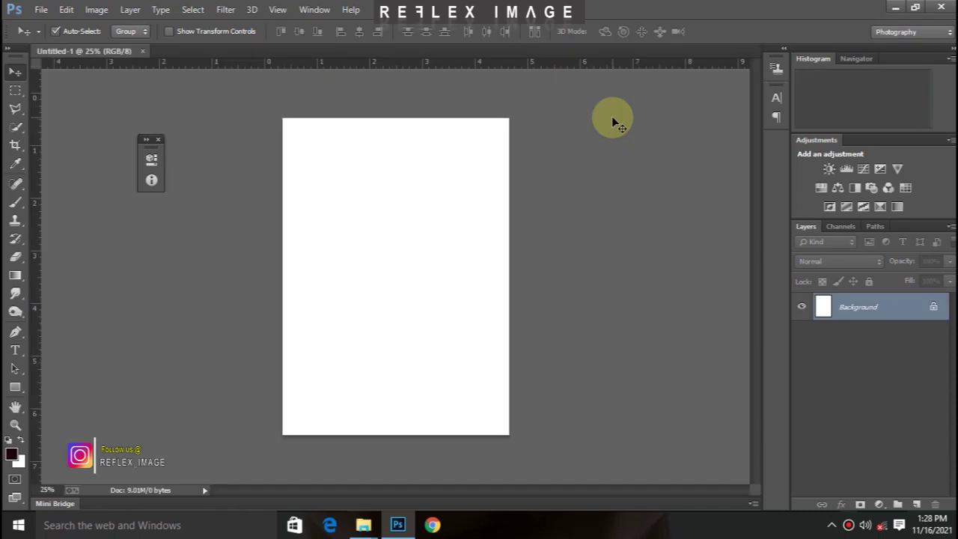
Step: Add a Solid Color fill layer in dusty pink #c7a0a0 above the white background
click(880, 506)
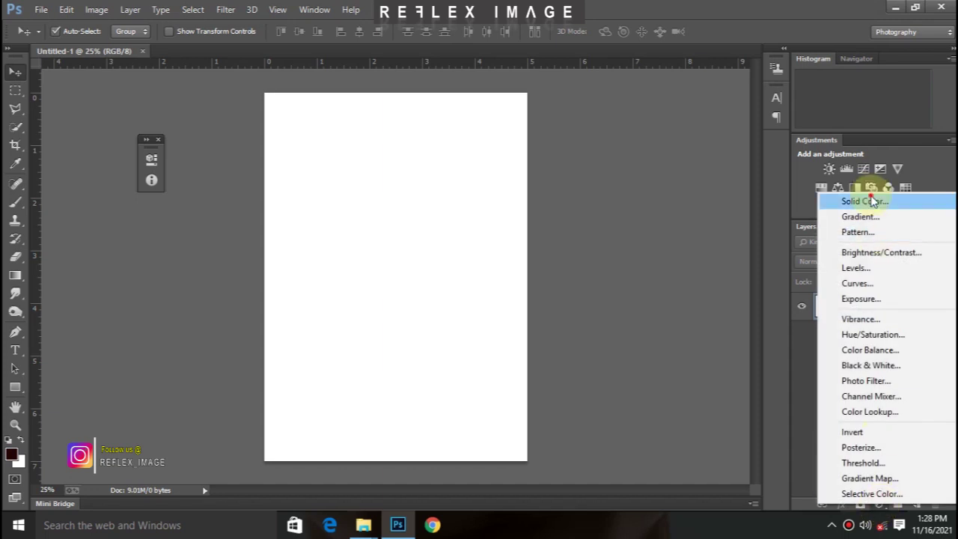
click(845, 201)
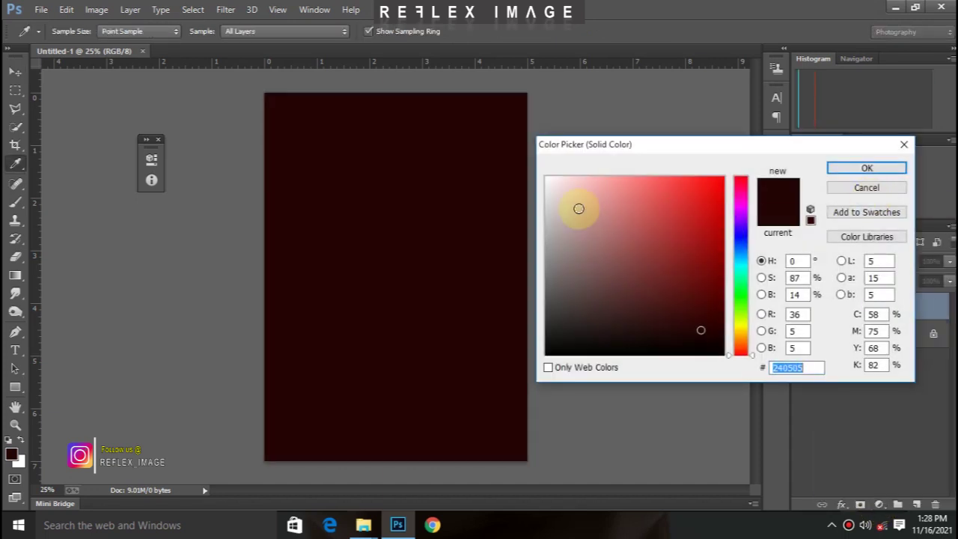
drag(577, 207, 580, 216)
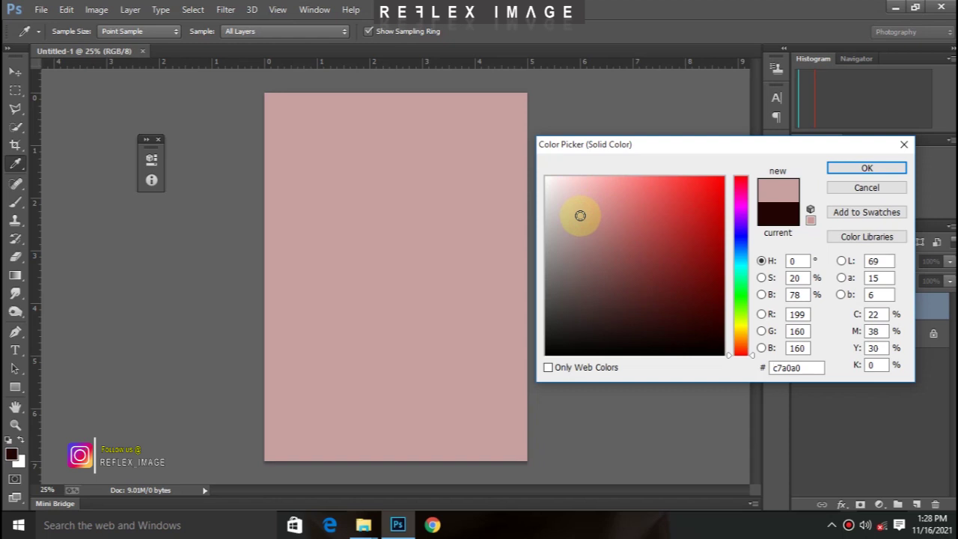
key(Return)
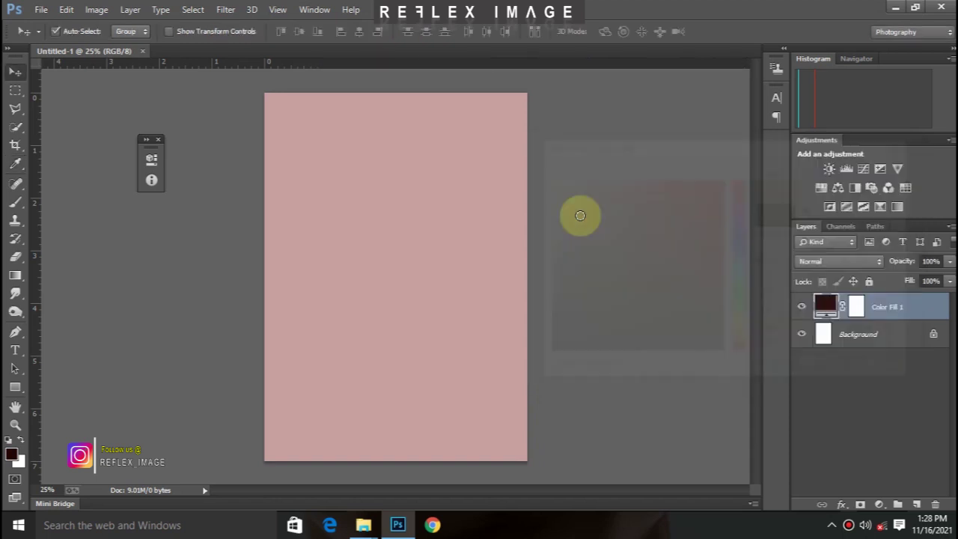
key(ctrl+plus)
Step: Draw a rectangle near the top of the pink wall
key(ctrl+minus)
key(ctrl+minus)
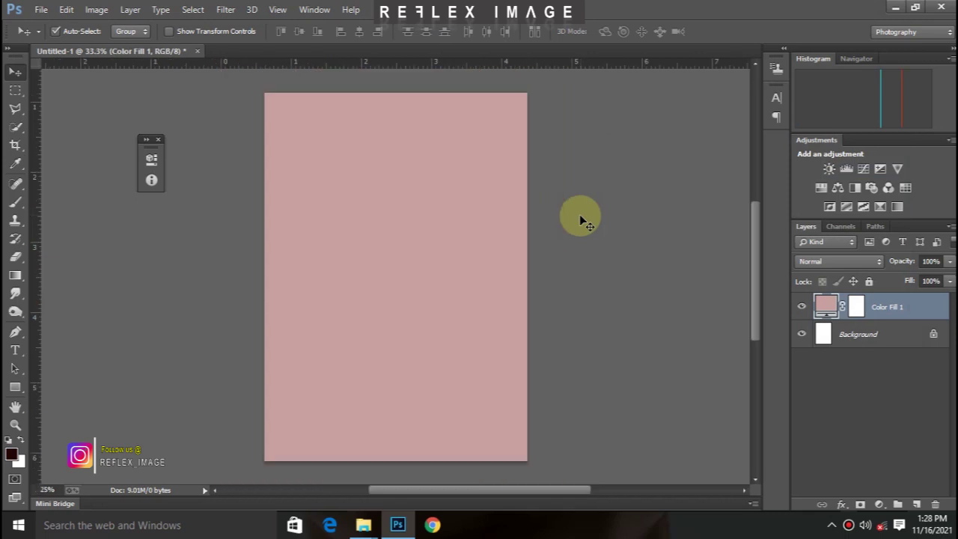
click(16, 388)
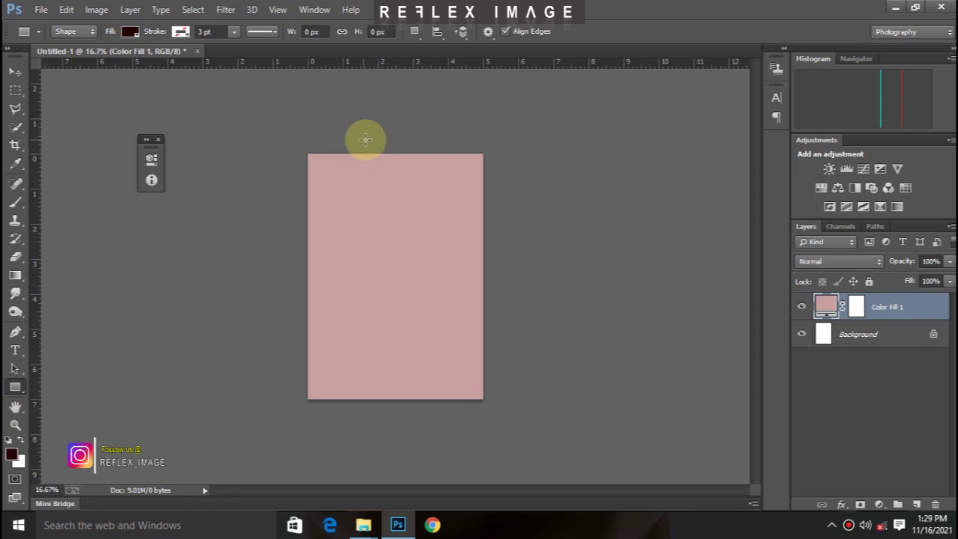
key(ctrl+plus)
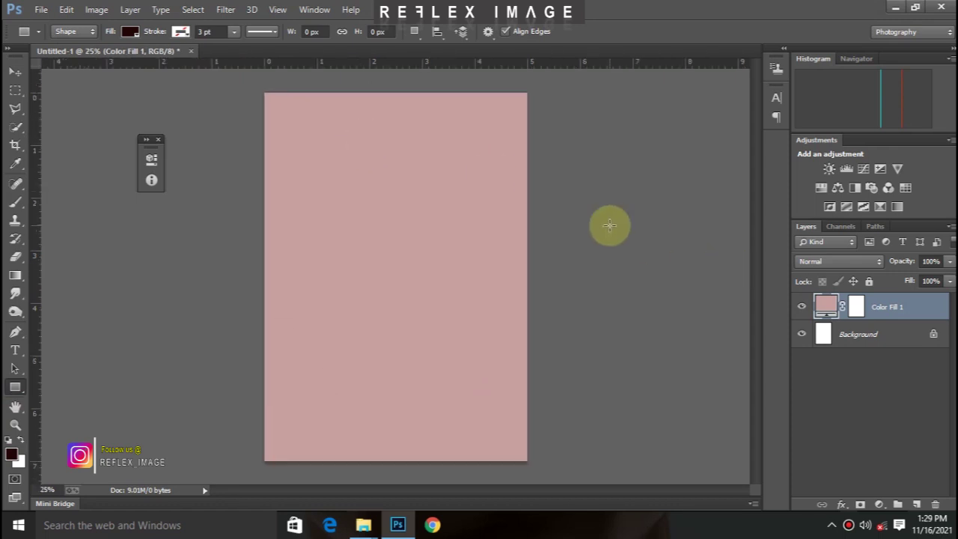
key(ctrl+plus)
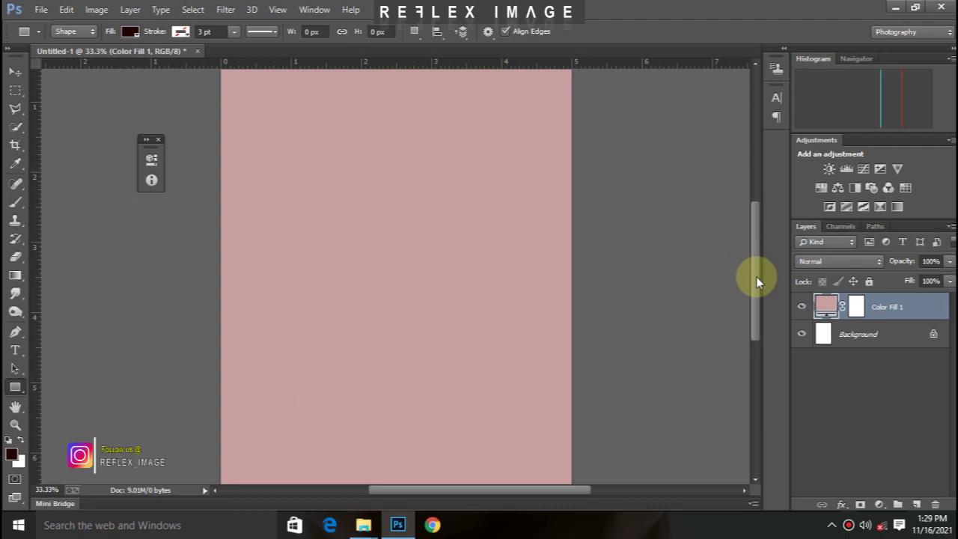
drag(756, 282, 753, 229)
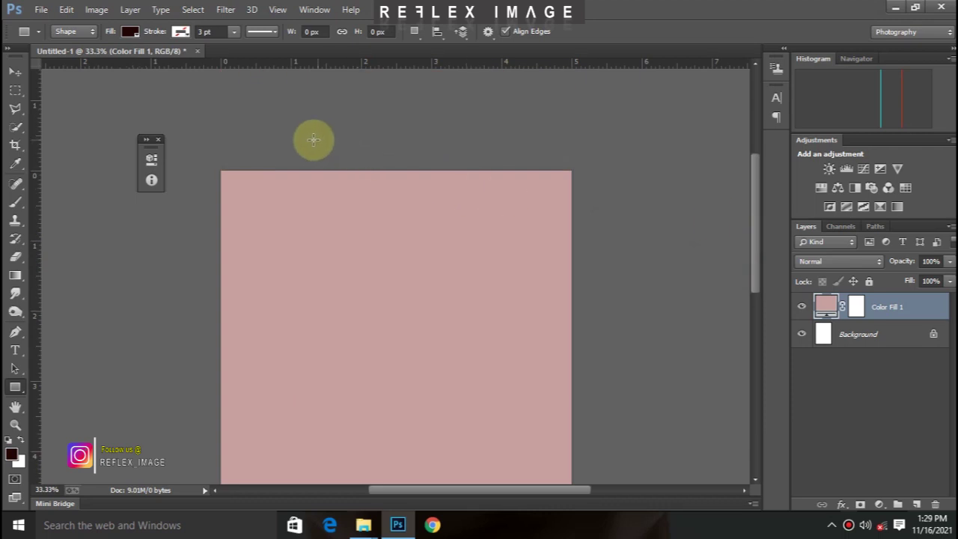
drag(313, 141, 480, 358)
drag(480, 353, 479, 354)
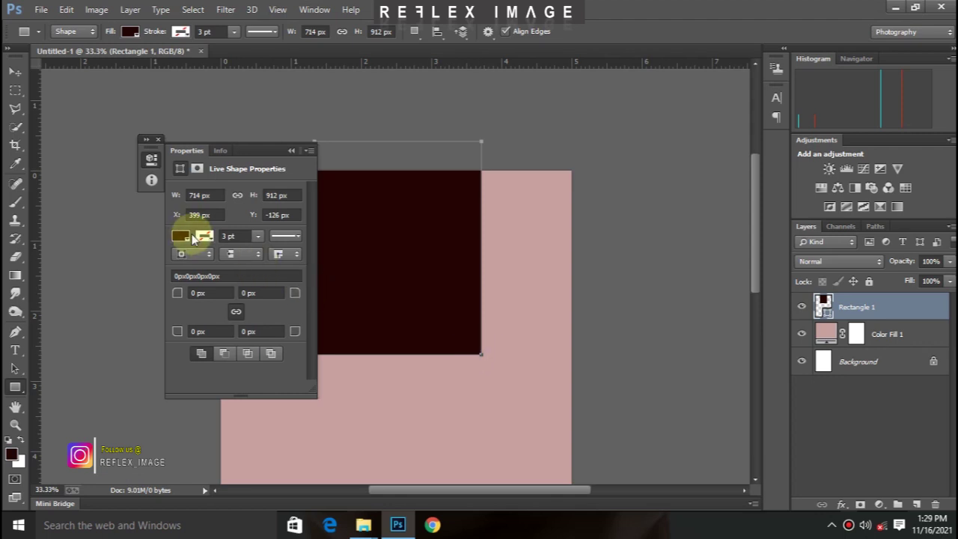
Step: Set the rectangle's fill to No Color and its stroke colour to white
click(180, 236)
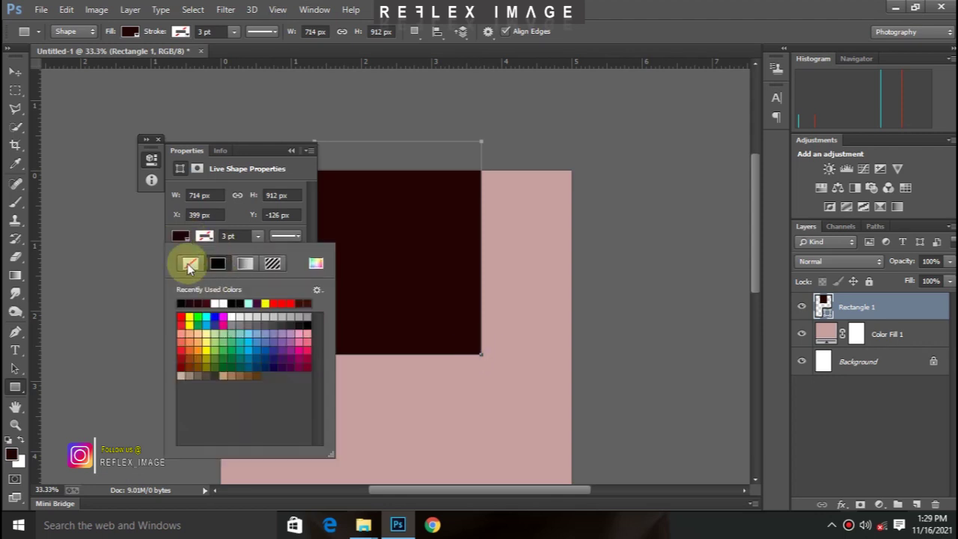
click(190, 263)
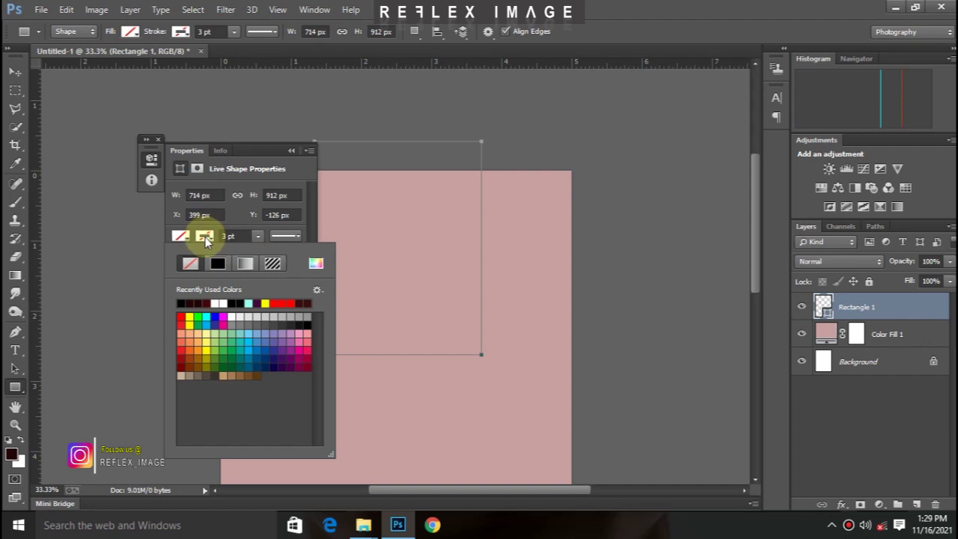
click(205, 239)
click(205, 238)
click(220, 303)
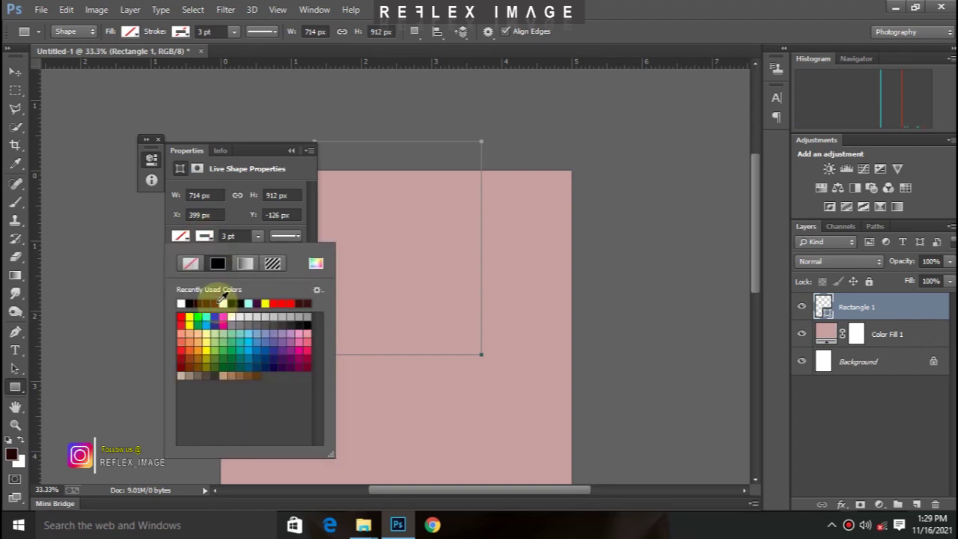
click(227, 235)
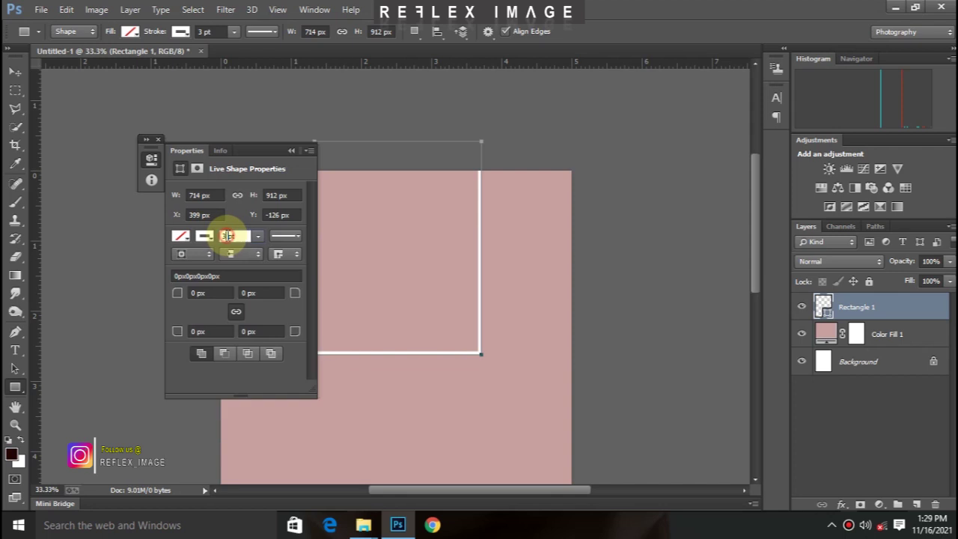
Step: Settle the rectangle's stroke width at 4 pt and collapse the Properties panel
click(227, 235)
text(4)
key(Return)
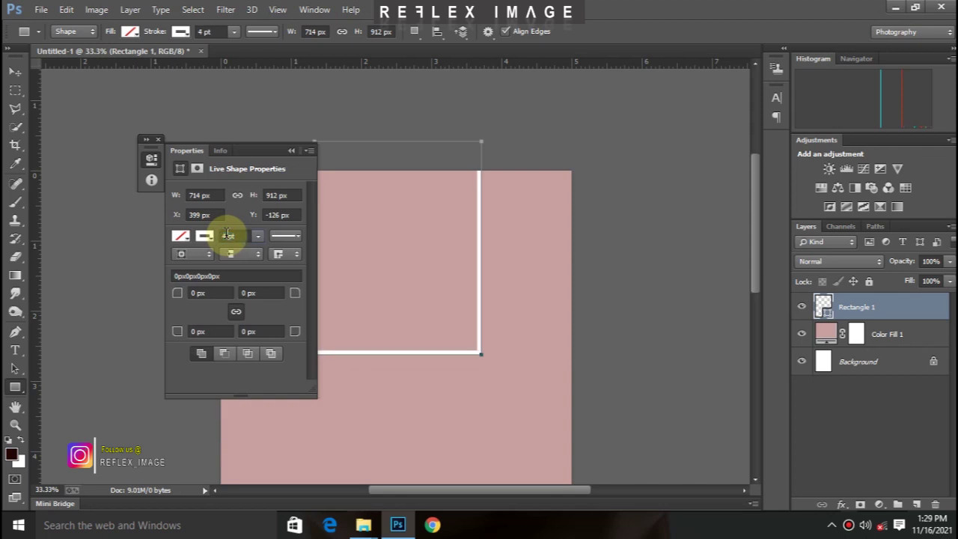
double_click(227, 235)
text(3)
key(Return)
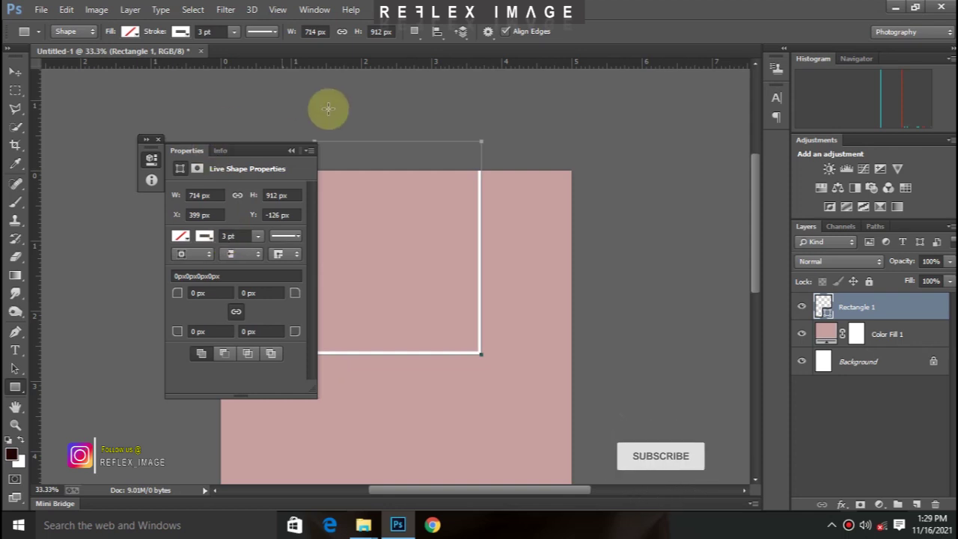
key(ctrl+minus)
key(ctrl+minus)
key(ctrl+plus)
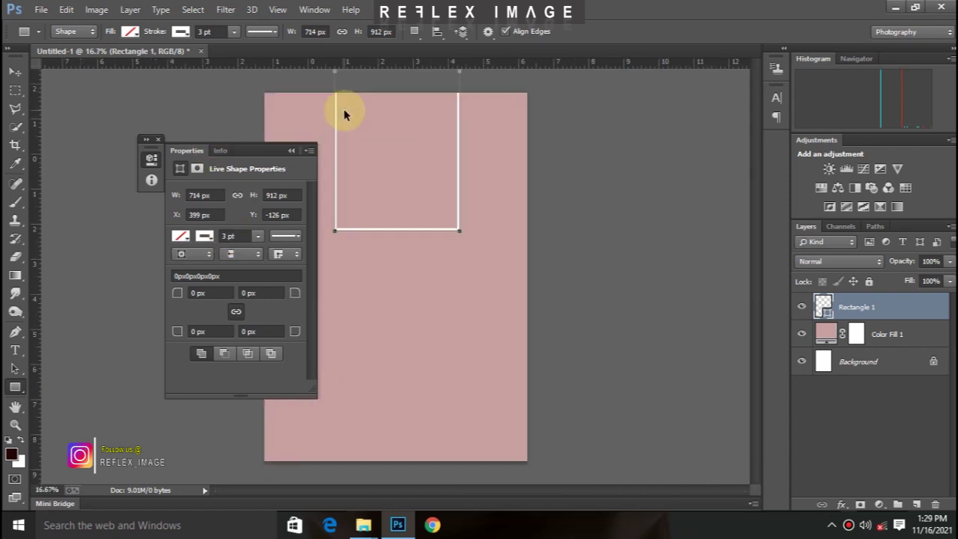
key(ctrl+plus)
key(ctrl+plus)
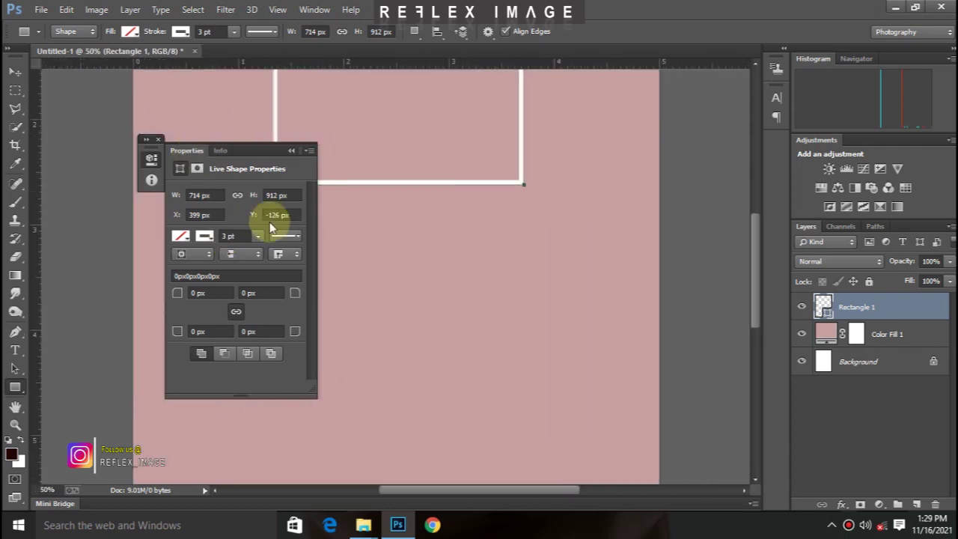
click(234, 236)
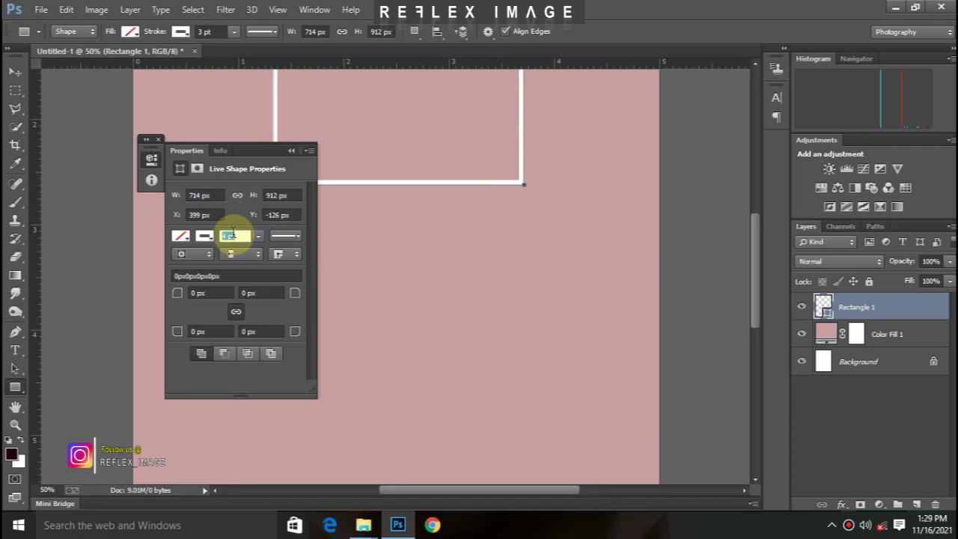
text(4)
key(Return)
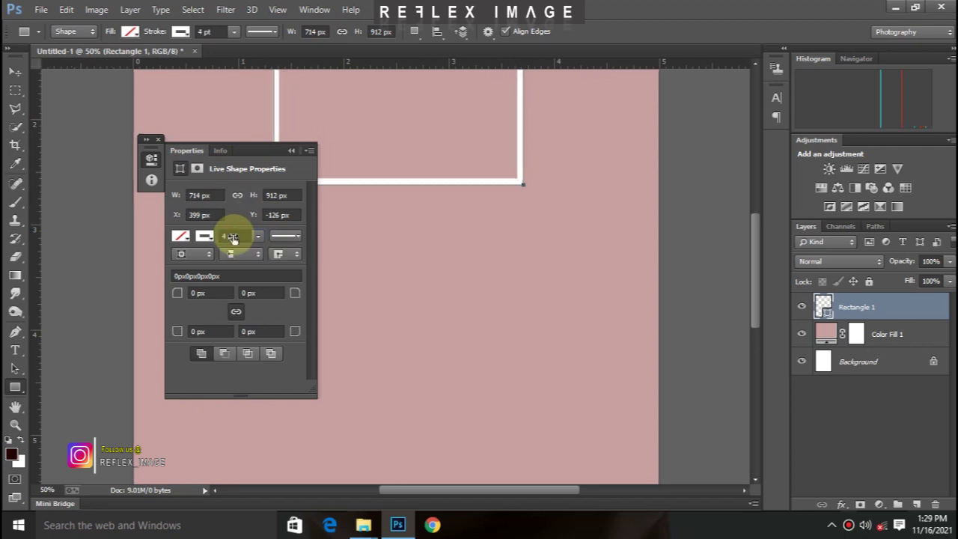
key(ctrl+minus)
key(ctrl+minus)
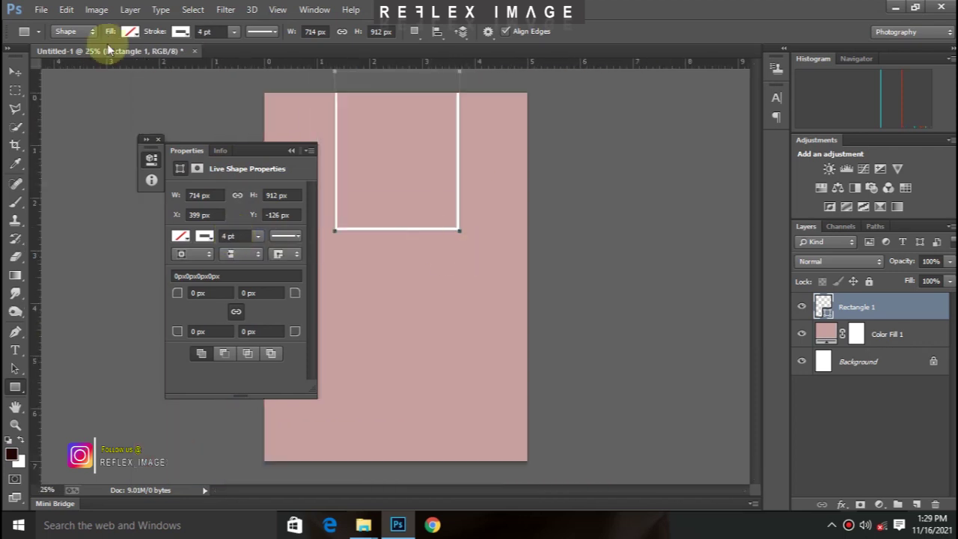
click(15, 72)
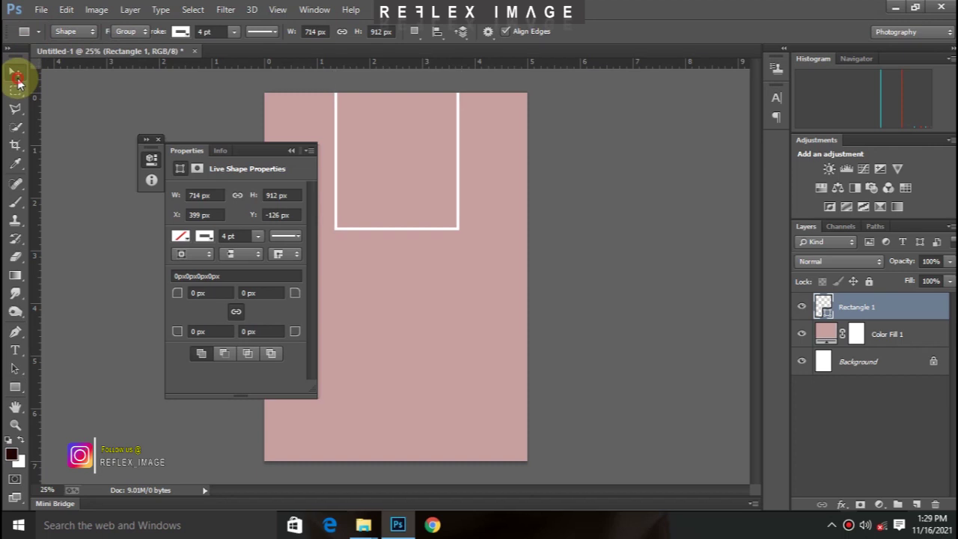
click(291, 151)
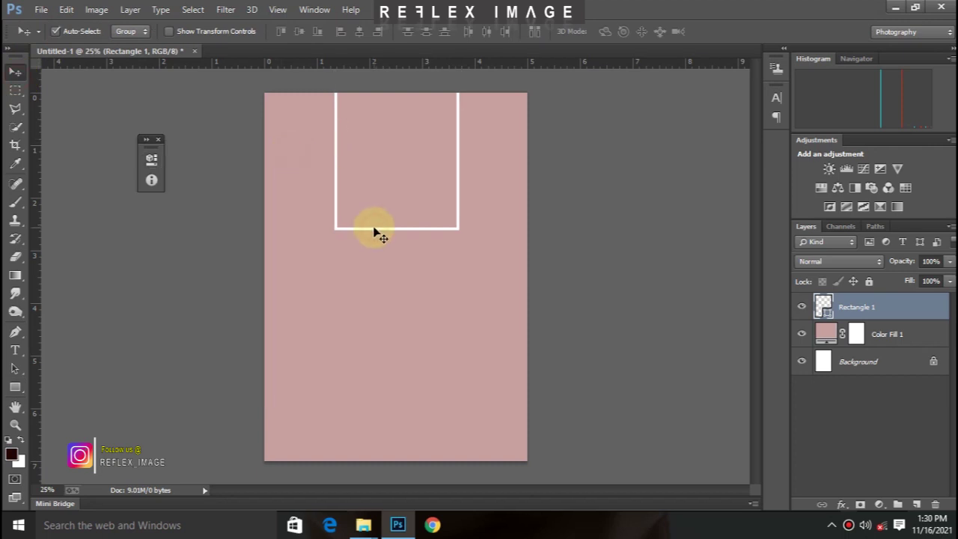
Step: Duplicate the frame to the left and right of the original with Alt-drags
click(373, 229)
key(Left)
key(Left)
key(Left)
key(Left)
key(Left)
key(Left)
key(Left)
key(Left)
key(Left)
key(Left)
key(Left)
key(Left)
key(Left)
key(Left)
key(Left)
key(Left)
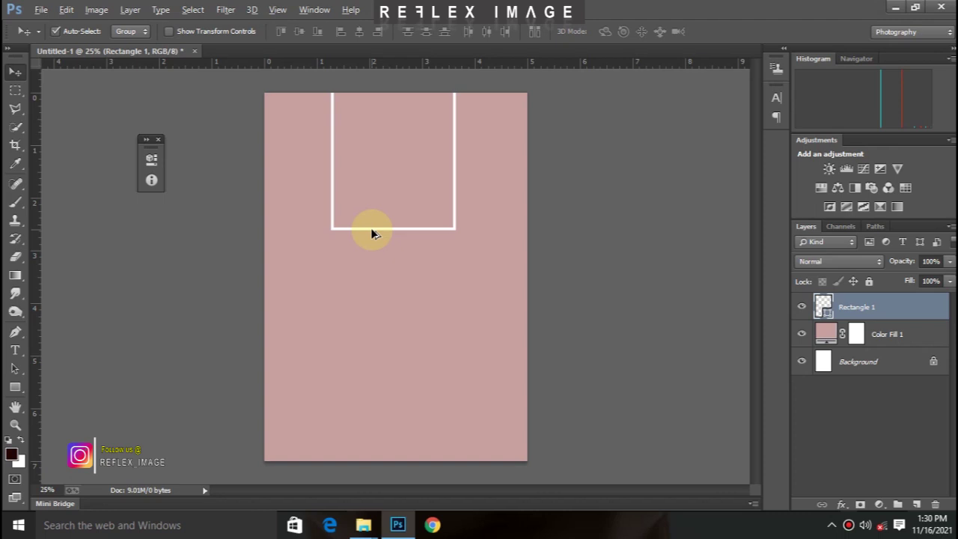
drag(368, 226, 235, 231)
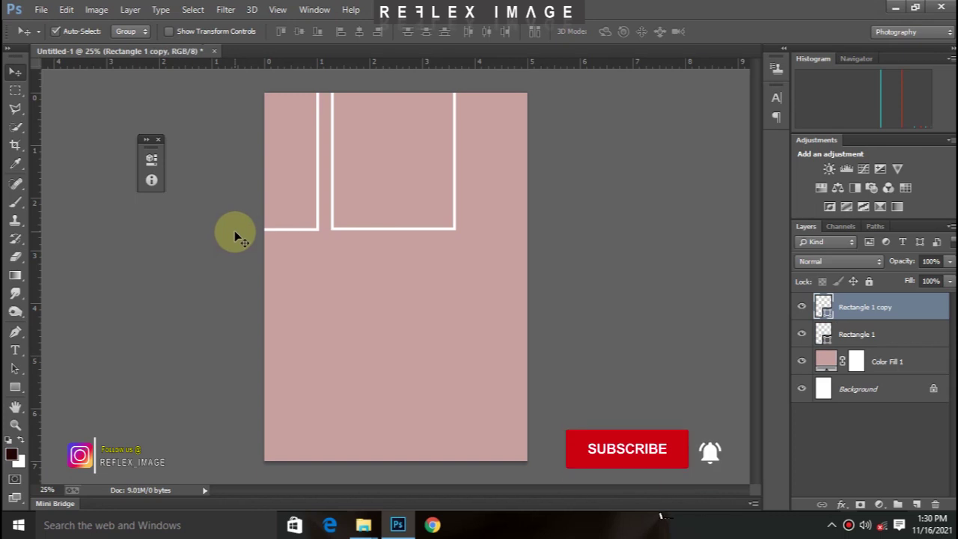
click(420, 232)
drag(421, 233, 556, 234)
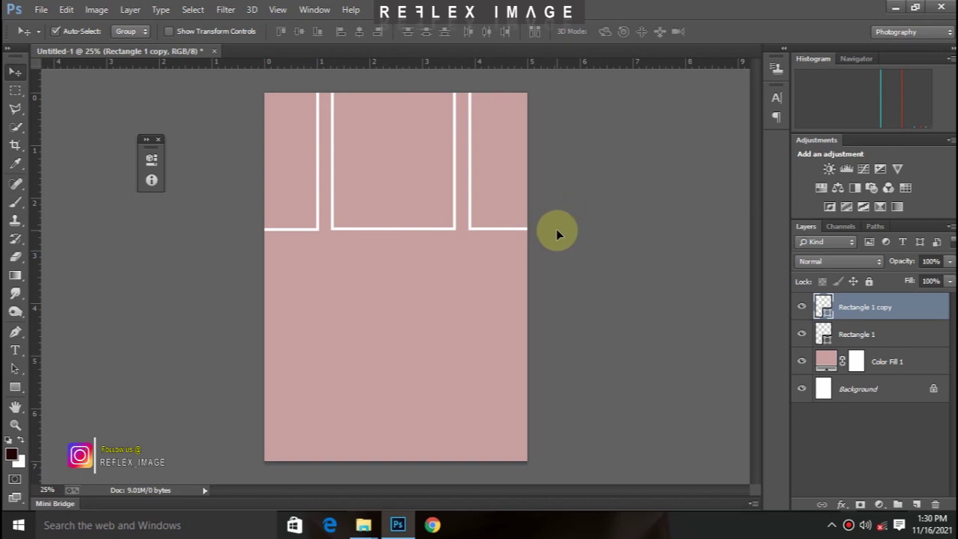
Step: Add a horizontal guide along the frame bottoms and nudge the middle and right frames onto it
key(ctrl+plus)
key(ctrl+plus)
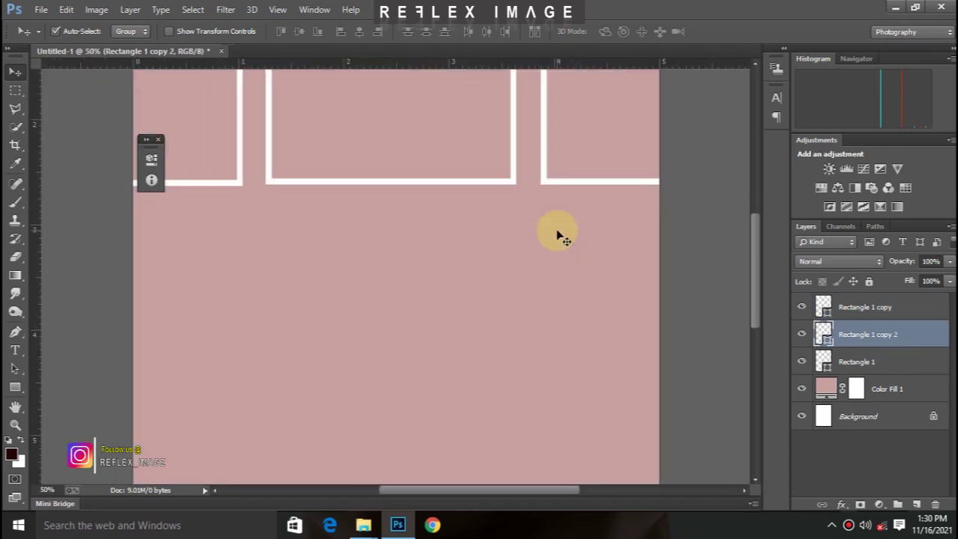
drag(757, 265, 755, 250)
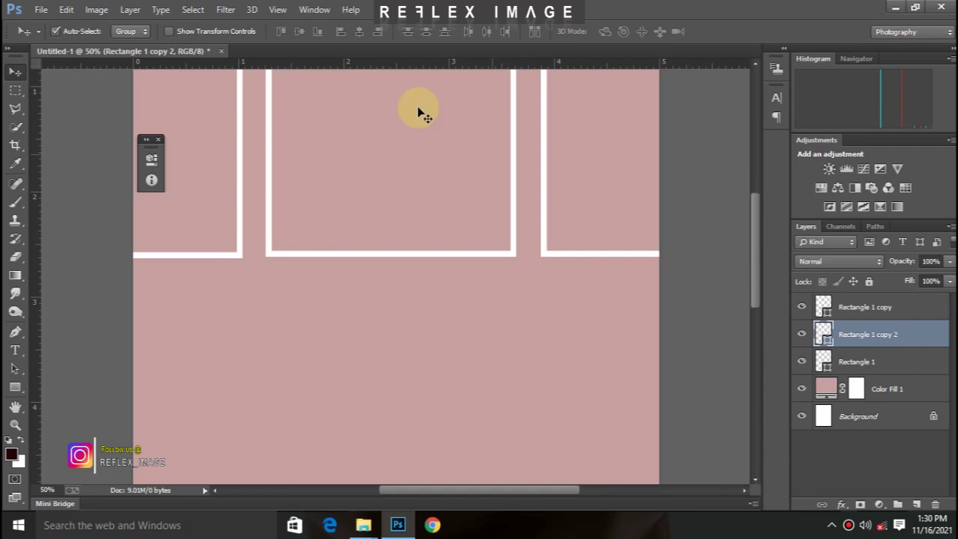
drag(412, 66, 439, 259)
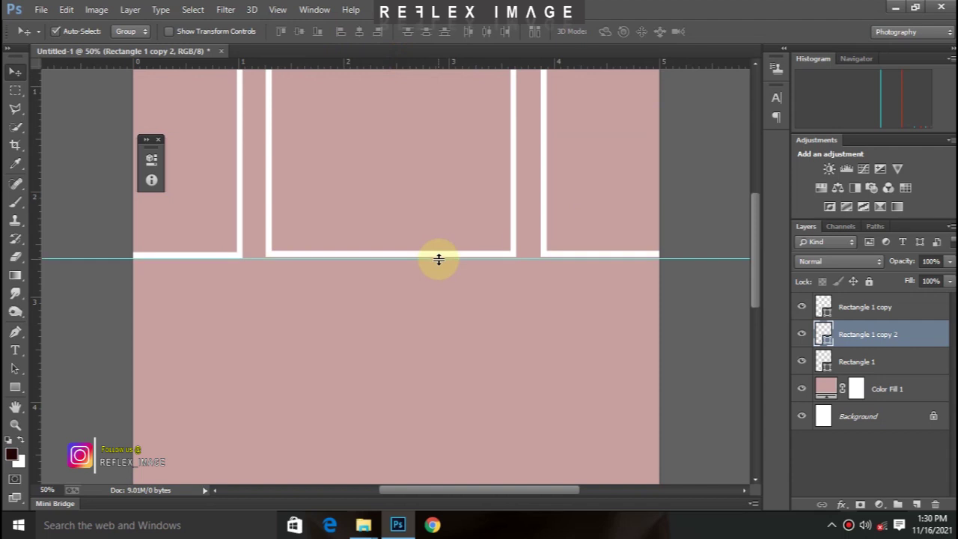
key(ctrl+plus)
key(ctrl+plus)
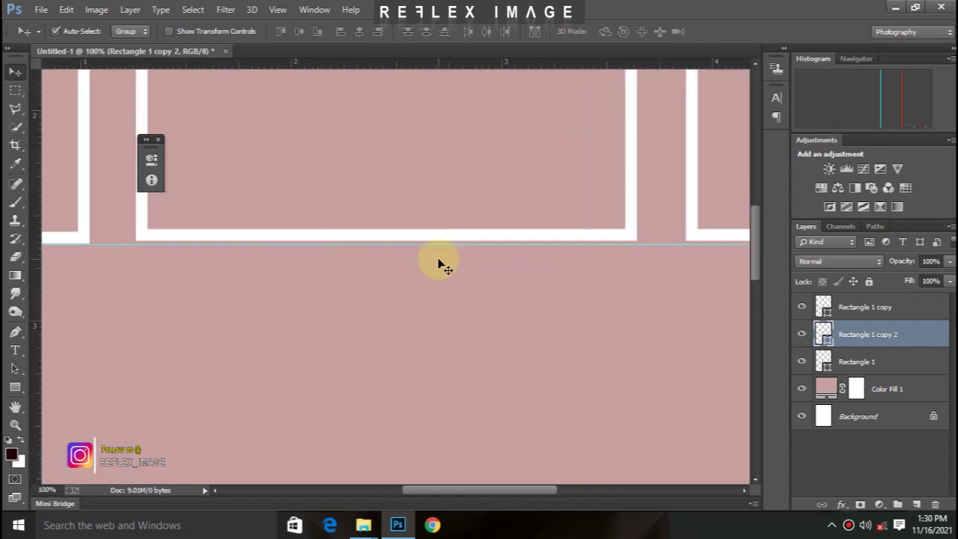
click(244, 239)
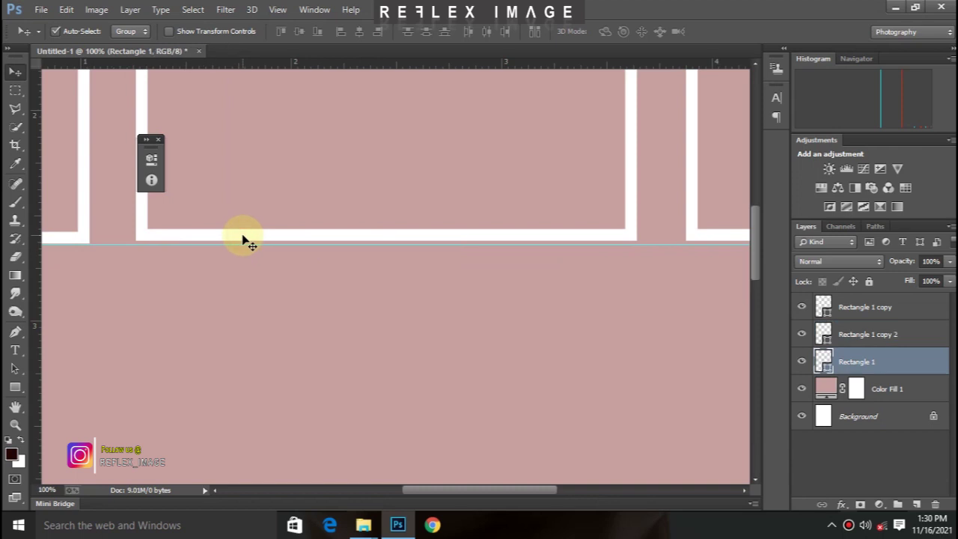
key(Down)
key(Down)
key(Down)
key(Down)
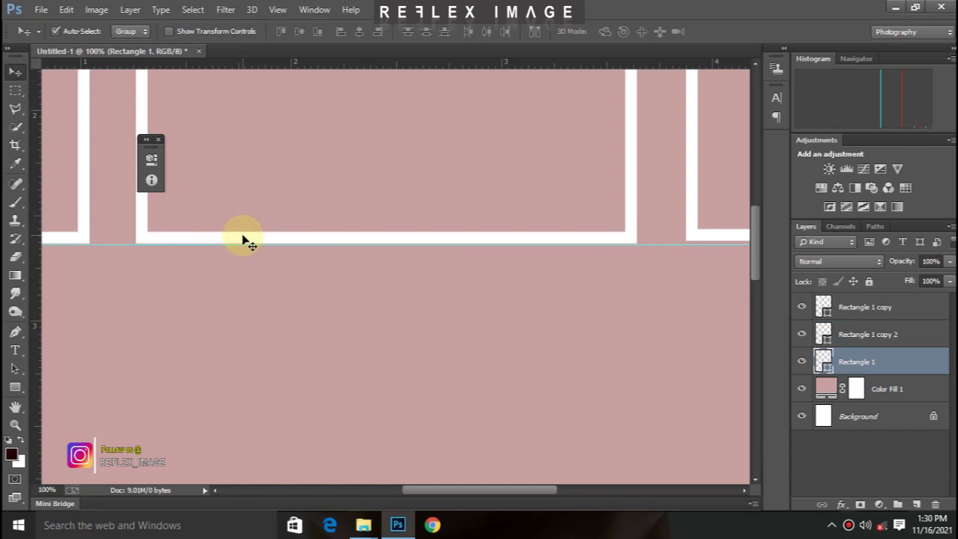
click(723, 239)
key(Down)
key(Down)
key(Down)
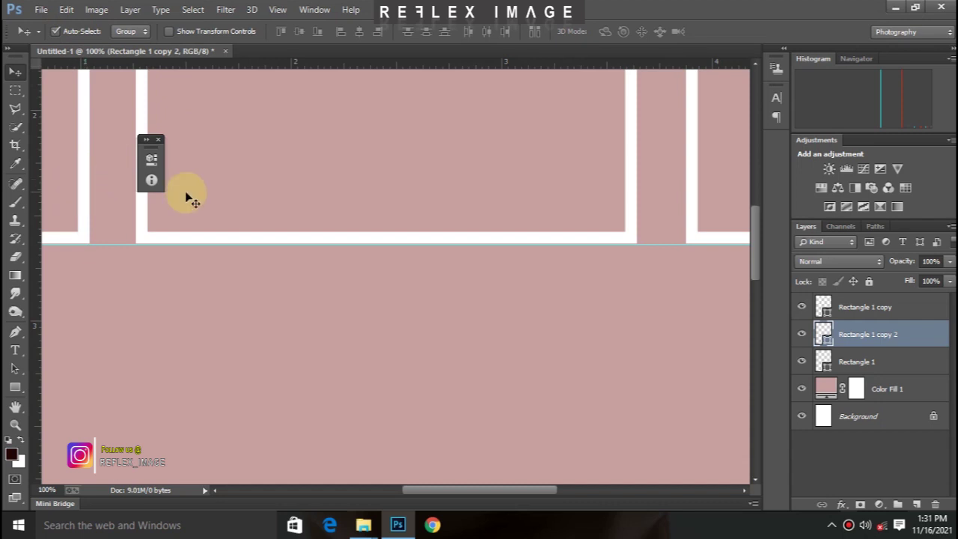
key(ctrl+minus)
key(ctrl+minus)
key(ctrl+minus)
key(ctrl+minus)
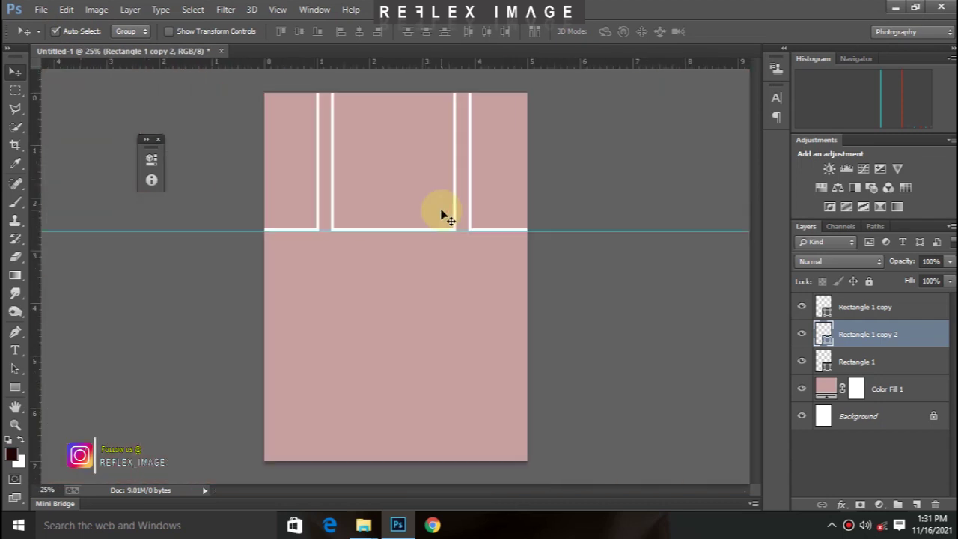
key(ctrl+plus)
key(ctrl+minus)
key(ctrl+plus)
key(ctrl+plus)
key(ctrl+plus)
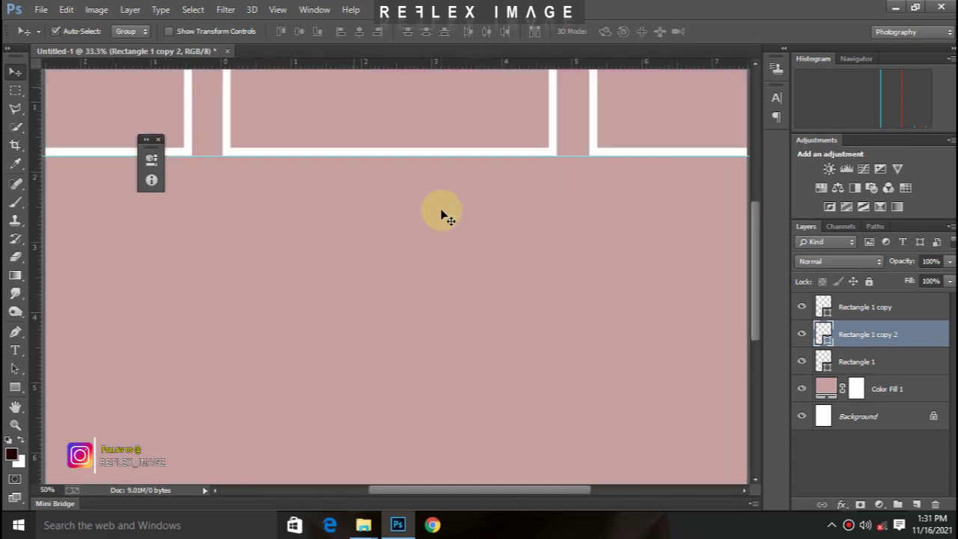
drag(754, 251, 757, 217)
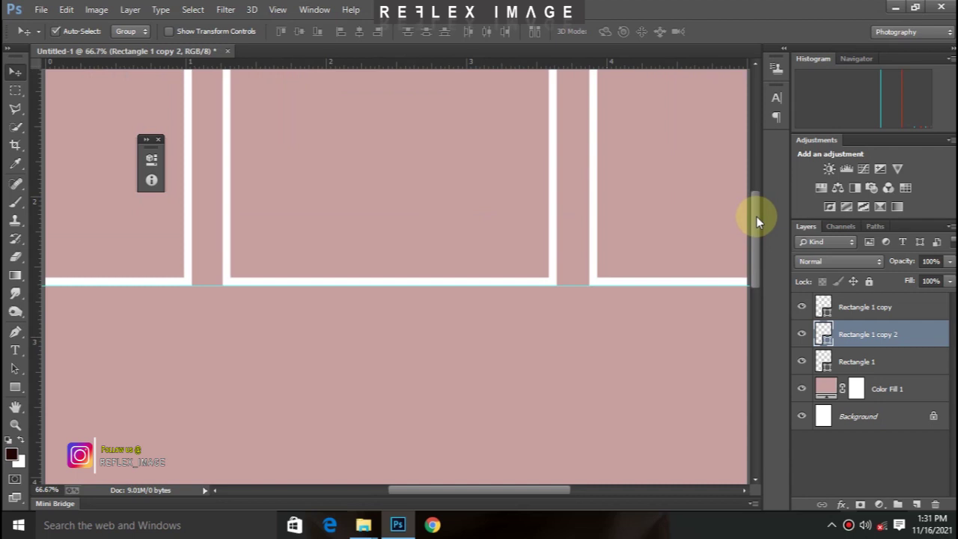
key(ctrl+minus)
key(ctrl+minus)
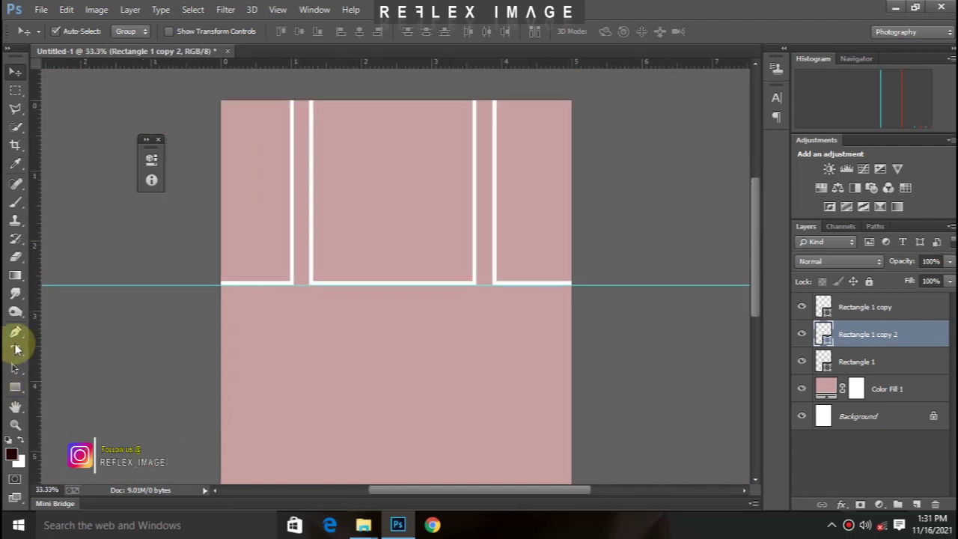
Step: Draw a smaller rectangle inside the middle panel with a 2 pt white stroke
click(15, 387)
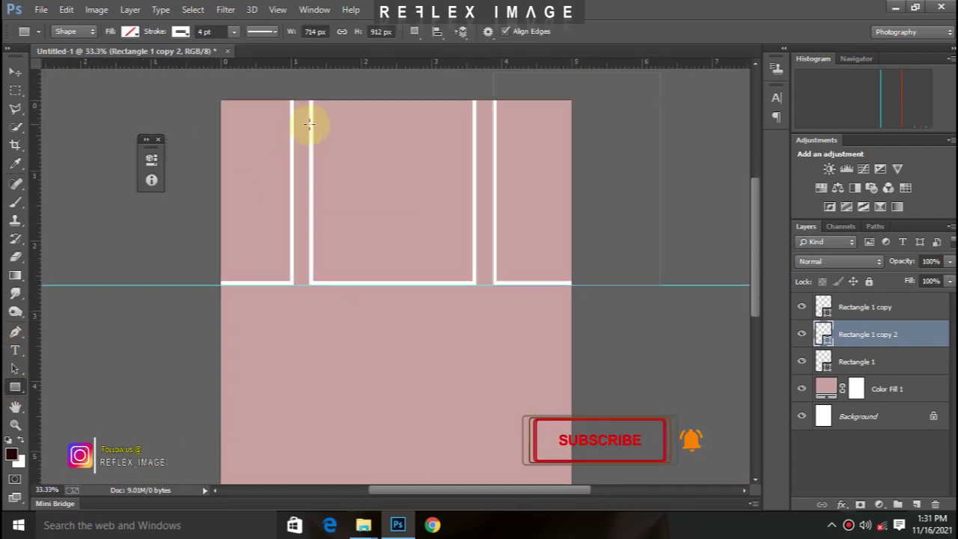
drag(317, 99, 465, 274)
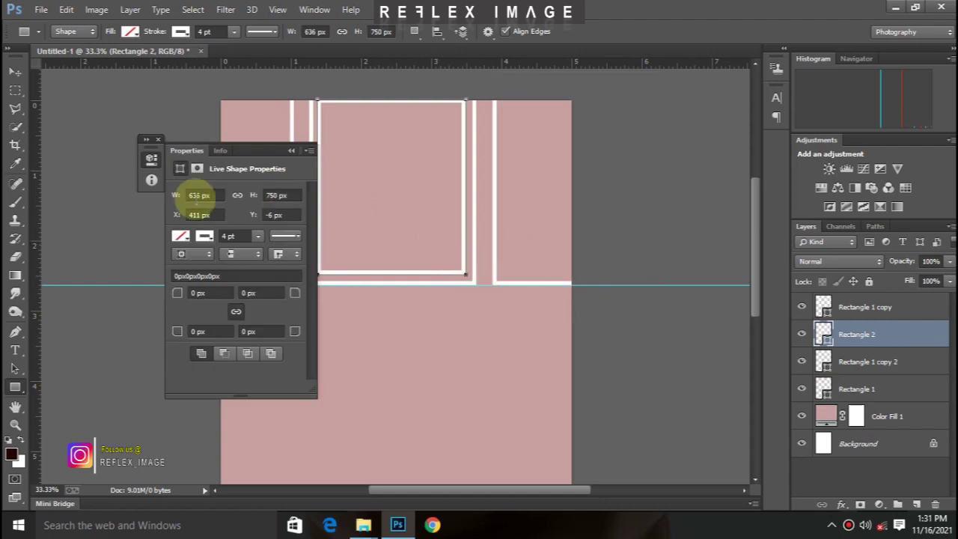
click(233, 238)
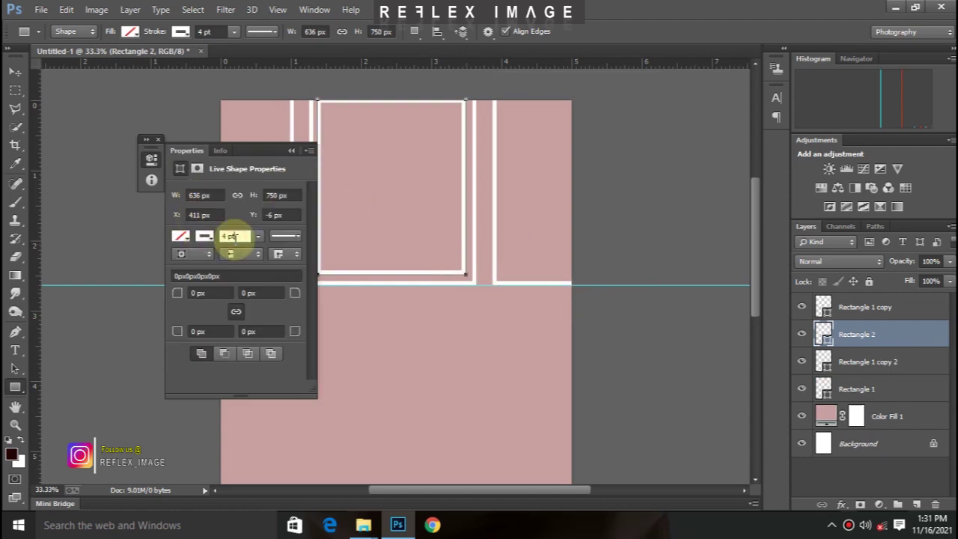
text(2)
key(Return)
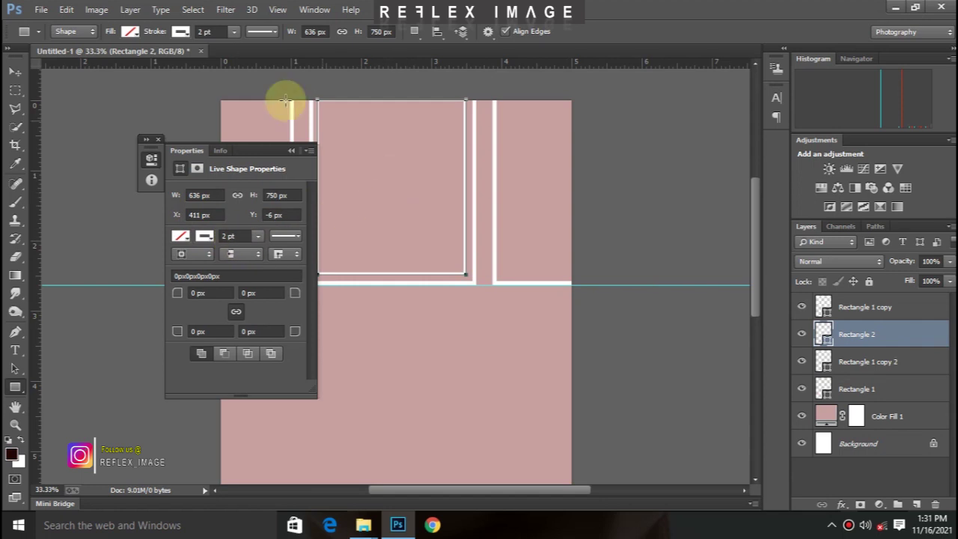
click(15, 70)
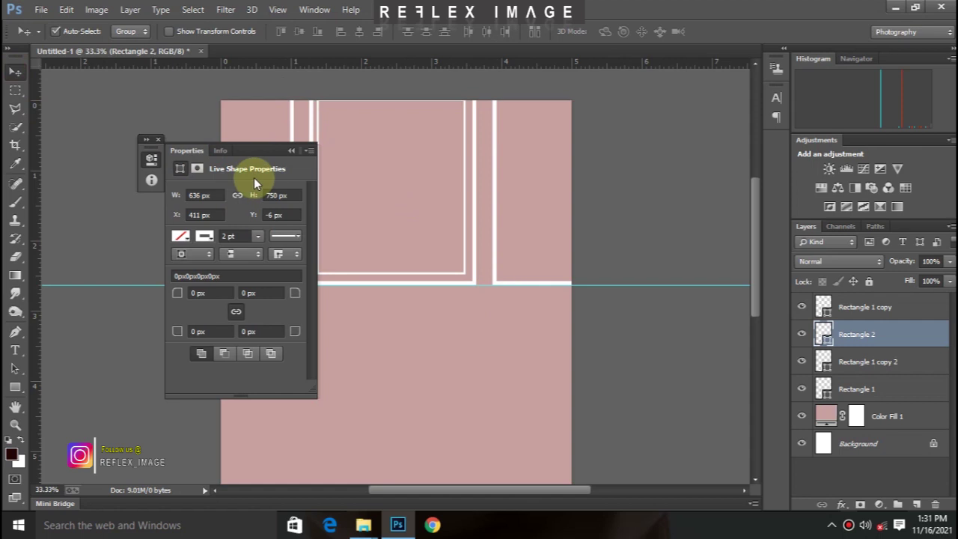
click(291, 151)
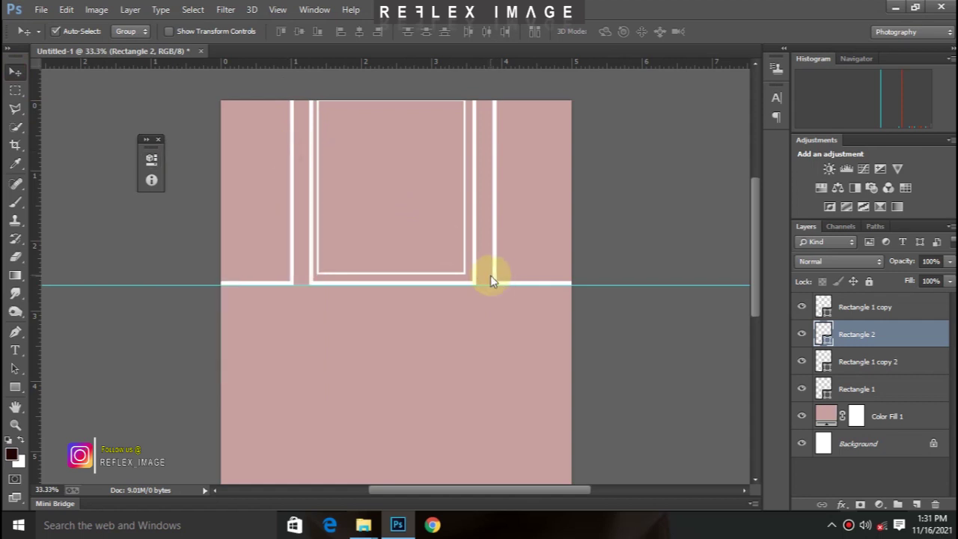
Step: Centre the inner frame, stretch its top up to the edge, and nudge its bottom down
key(shift+Right)
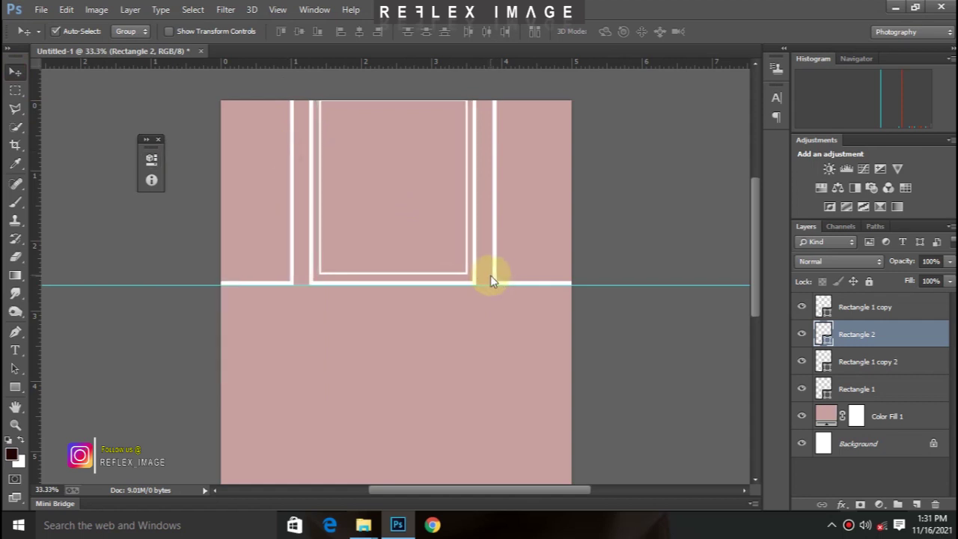
key(shift+Left)
key(shift+Right)
key(ctrl+plus)
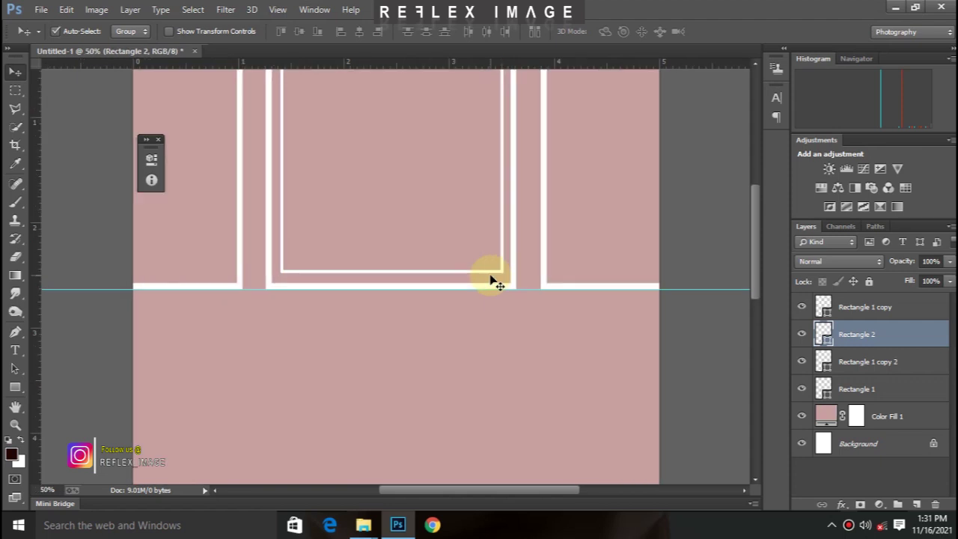
key(shift+Down)
key(Down)
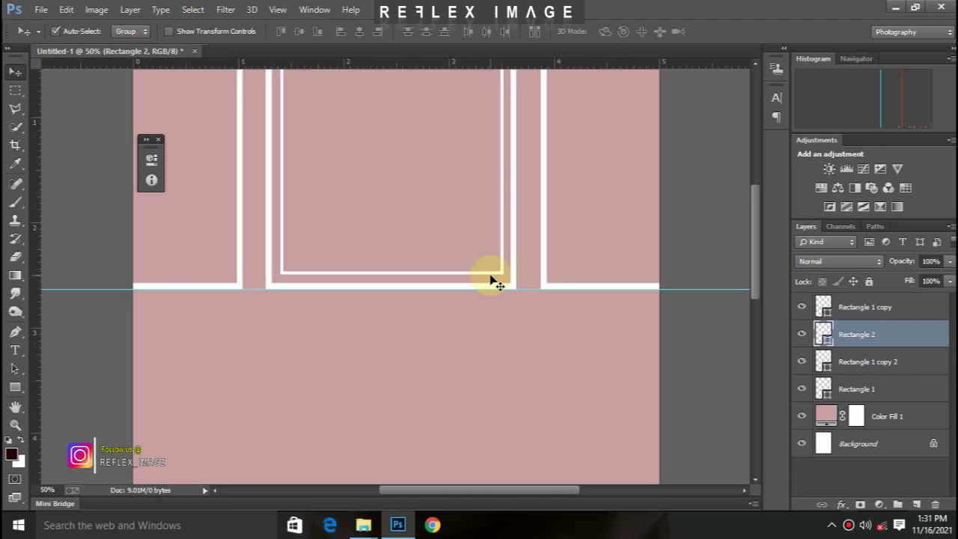
key(ctrl+minus)
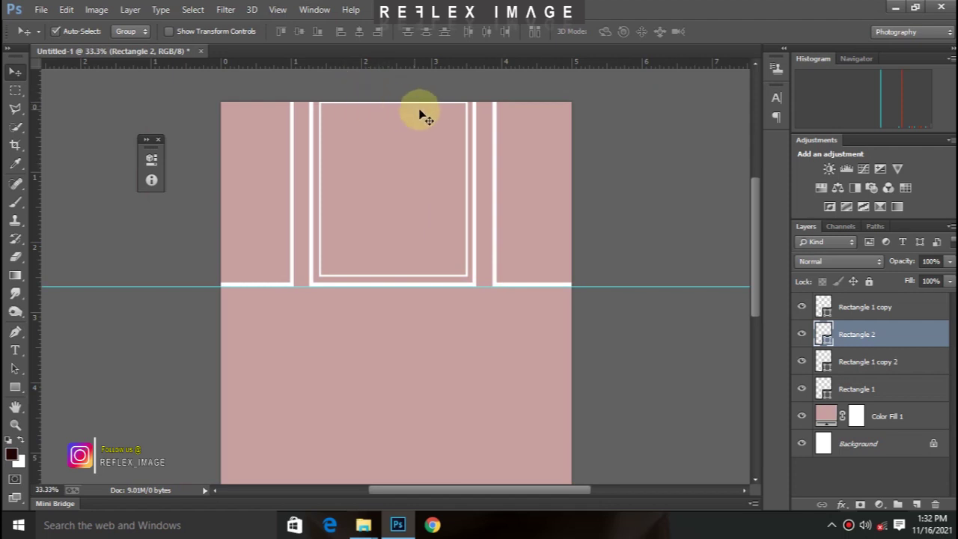
key(ctrl+t)
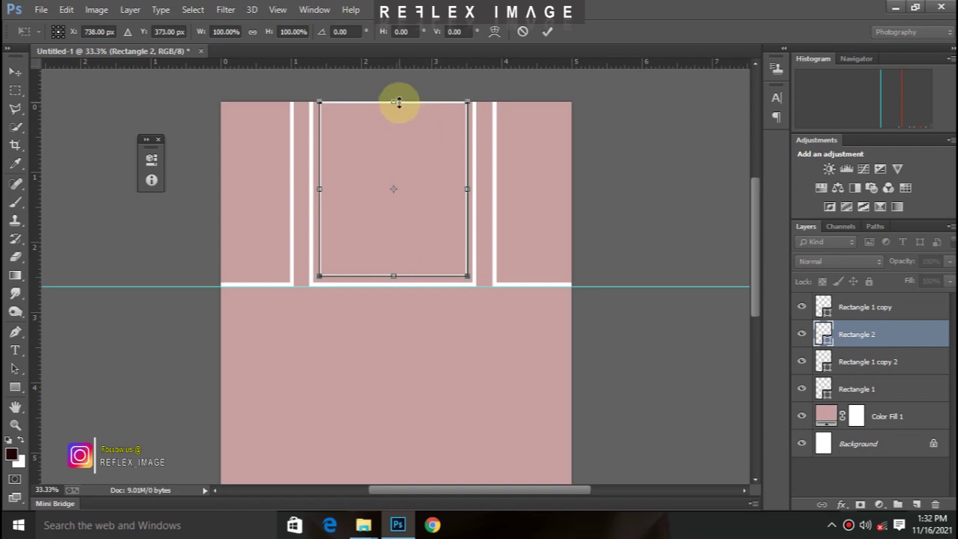
drag(393, 99, 391, 91)
key(Return)
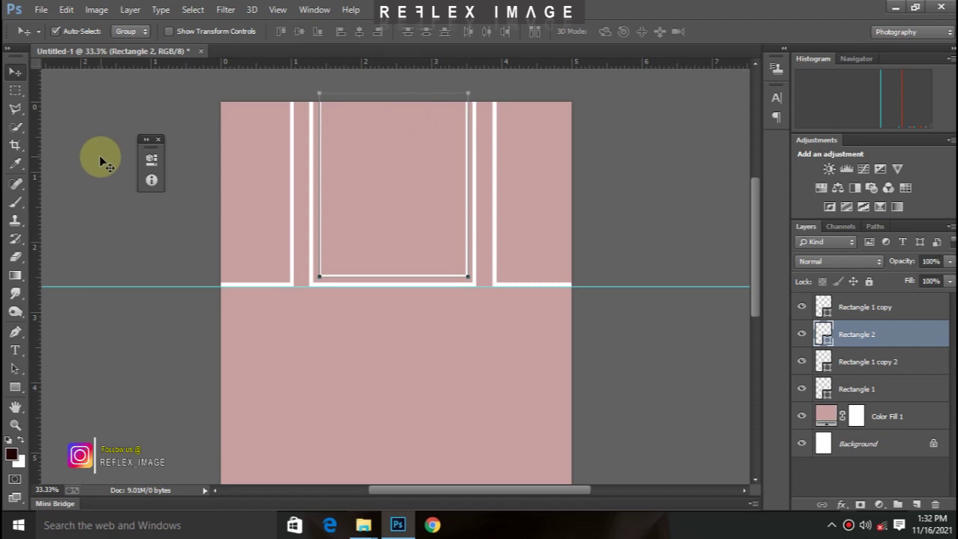
key(ctrl+plus)
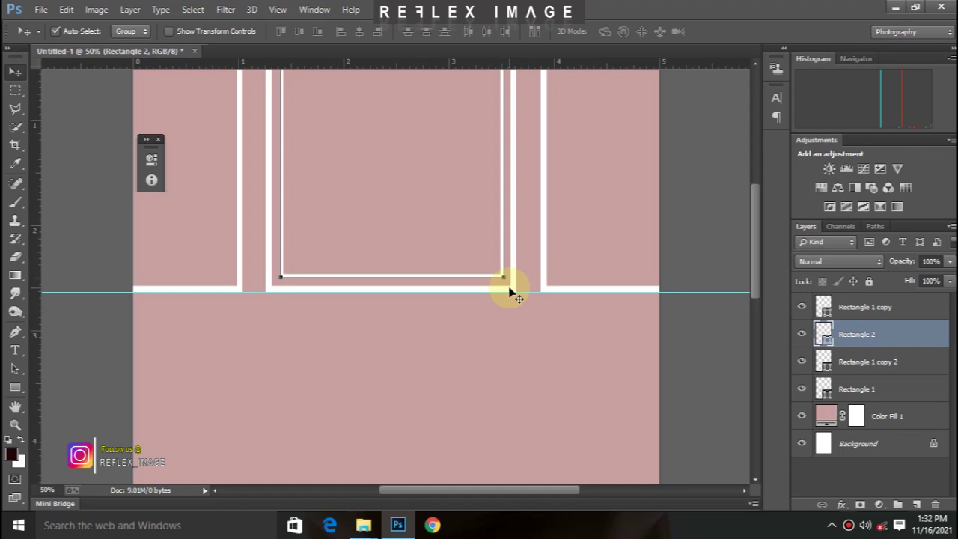
key(Down)
key(Down)
key(Down)
key(Down)
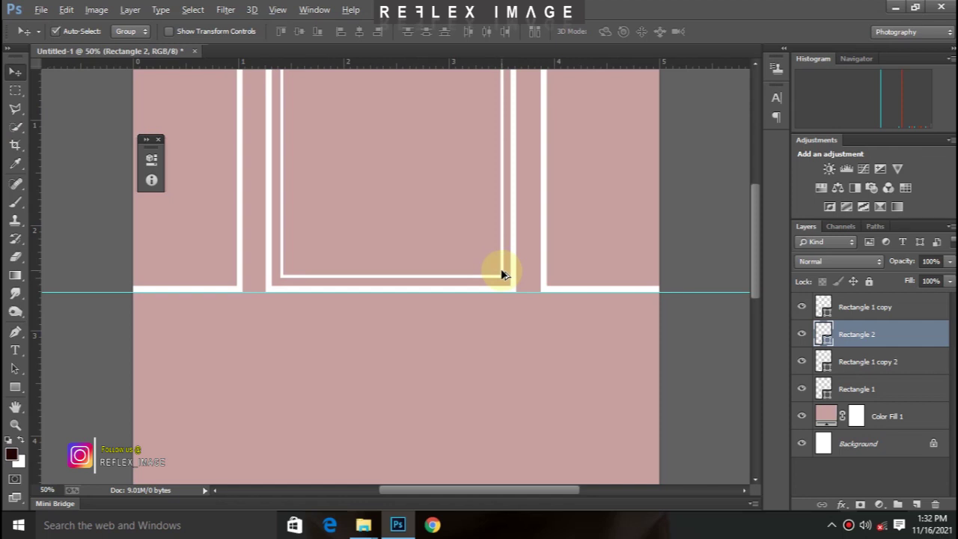
Step: Copy the inner frame into the right and left panels
drag(503, 274, 680, 267)
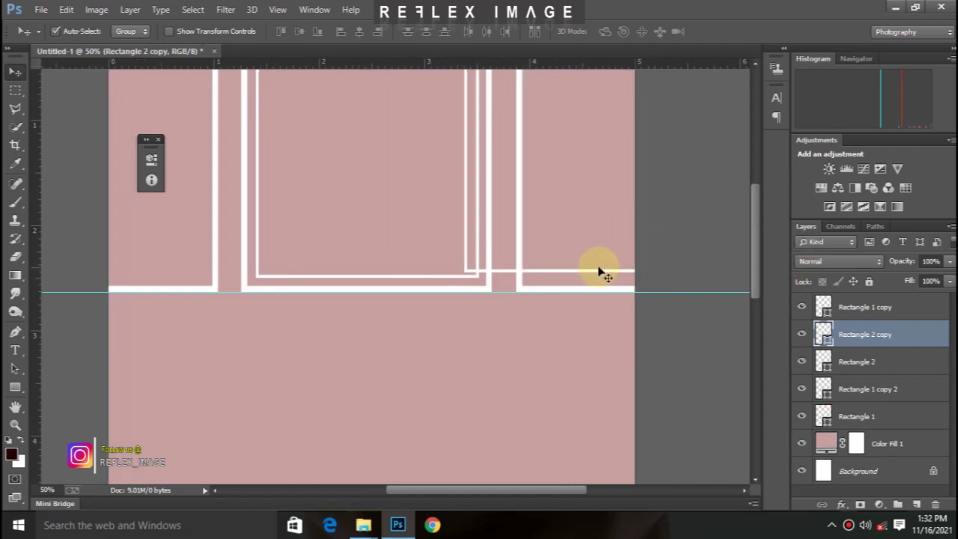
drag(601, 272, 664, 278)
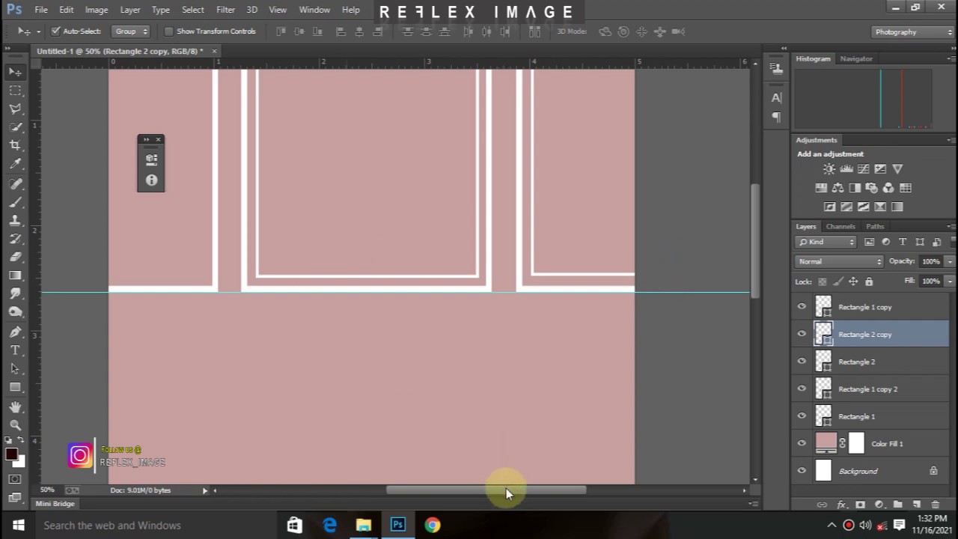
drag(506, 488, 442, 483)
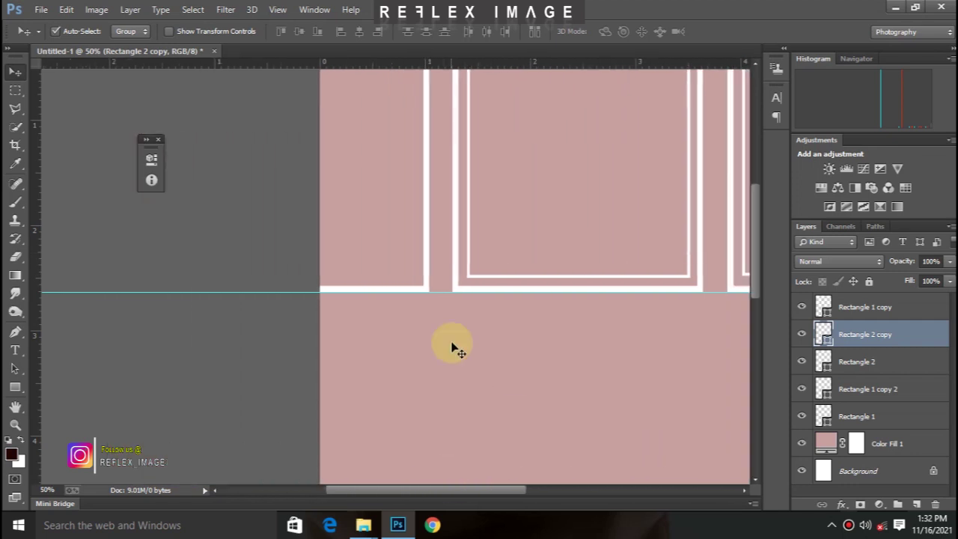
click(528, 279)
drag(528, 279, 253, 278)
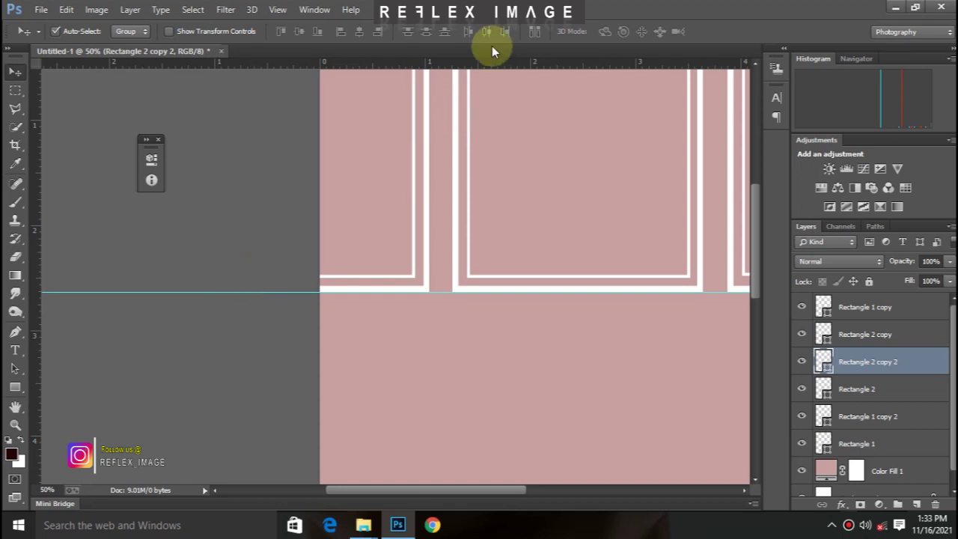
Step: Add a second horizontal guide at 2.553 in and nudge the right inner frame down onto it
drag(496, 62, 521, 279)
drag(430, 490, 465, 490)
key(ctrl+plus)
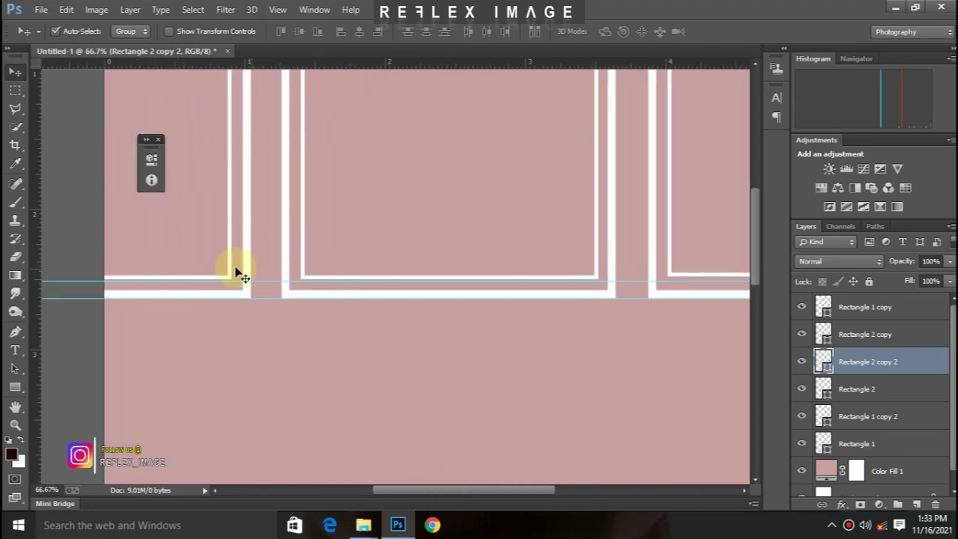
click(681, 278)
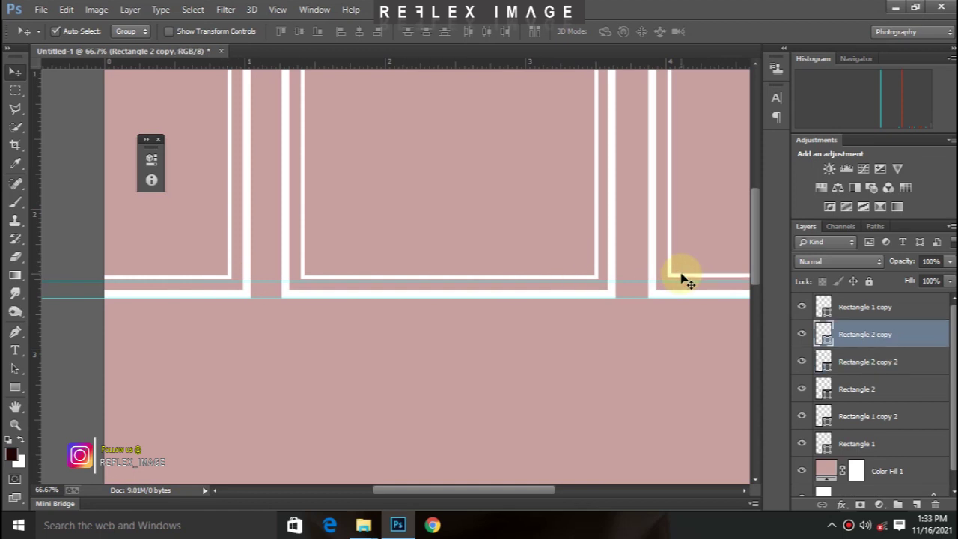
key(Down)
key(ctrl+minus)
key(ctrl+minus)
key(ctrl+minus)
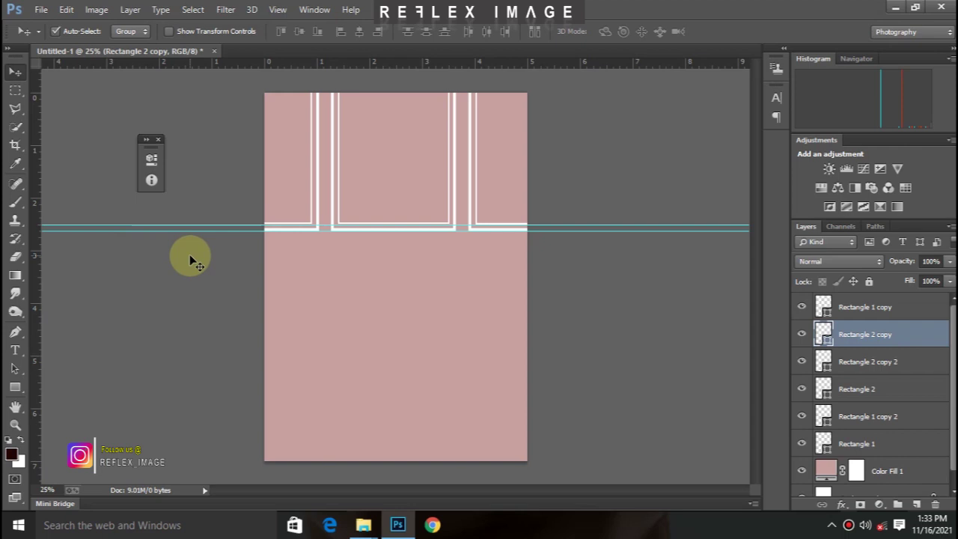
Step: Draw a long thin white rail with a 4 pt stroke across the wall below the panels
click(15, 387)
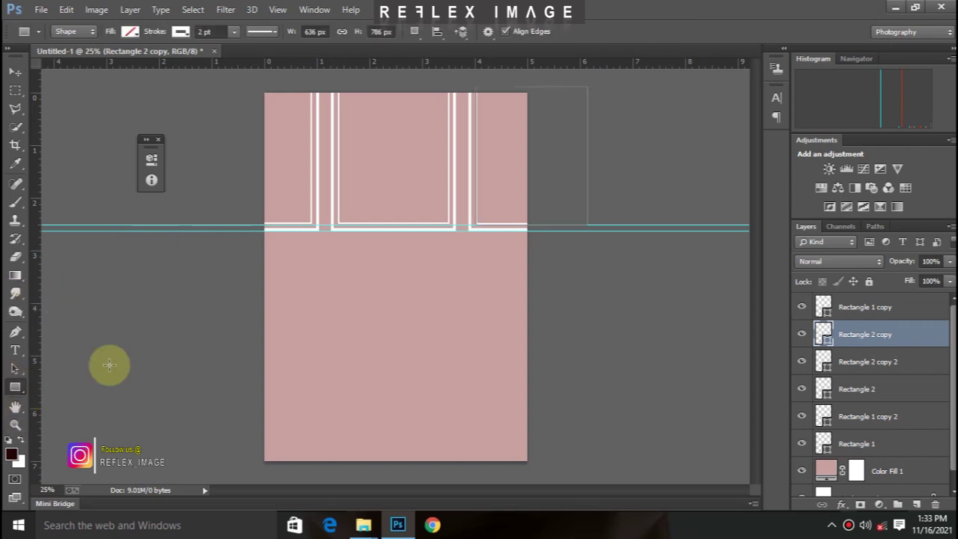
key(ctrl+plus)
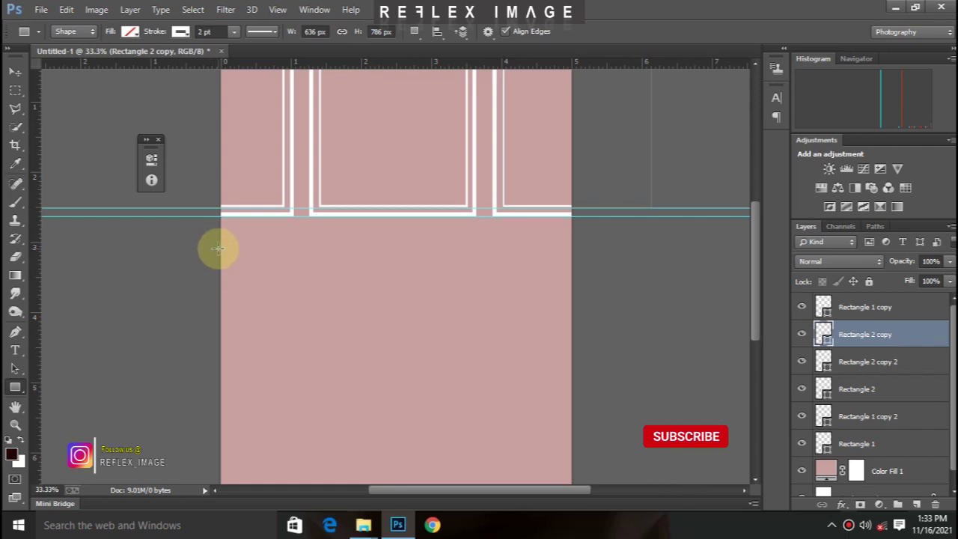
drag(218, 249, 573, 249)
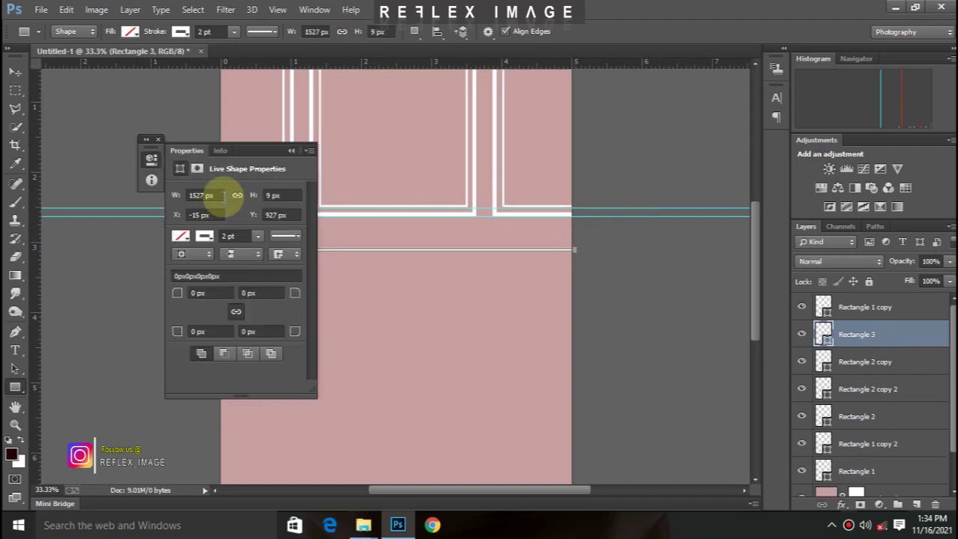
click(181, 236)
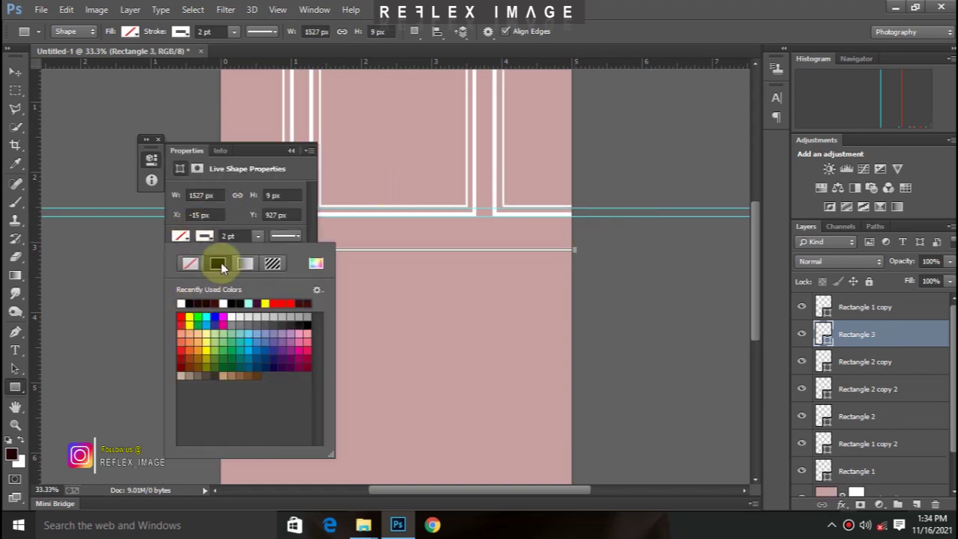
click(232, 236)
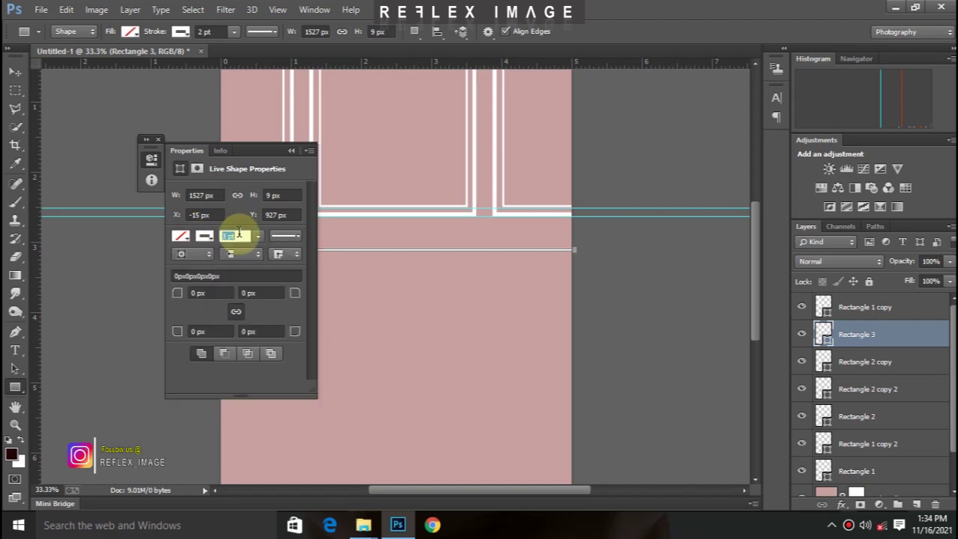
key(Return)
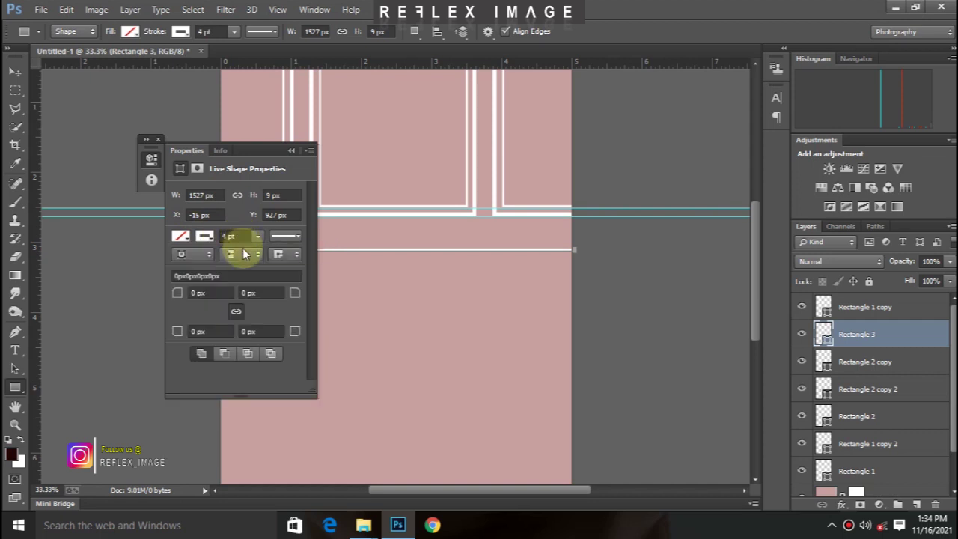
key(ctrl+minus)
key(ctrl+plus)
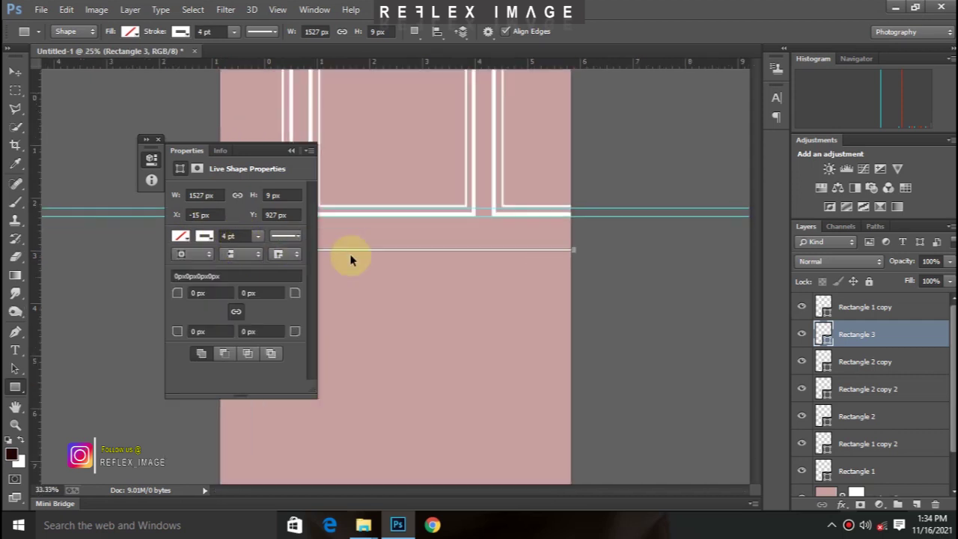
key(ctrl+minus)
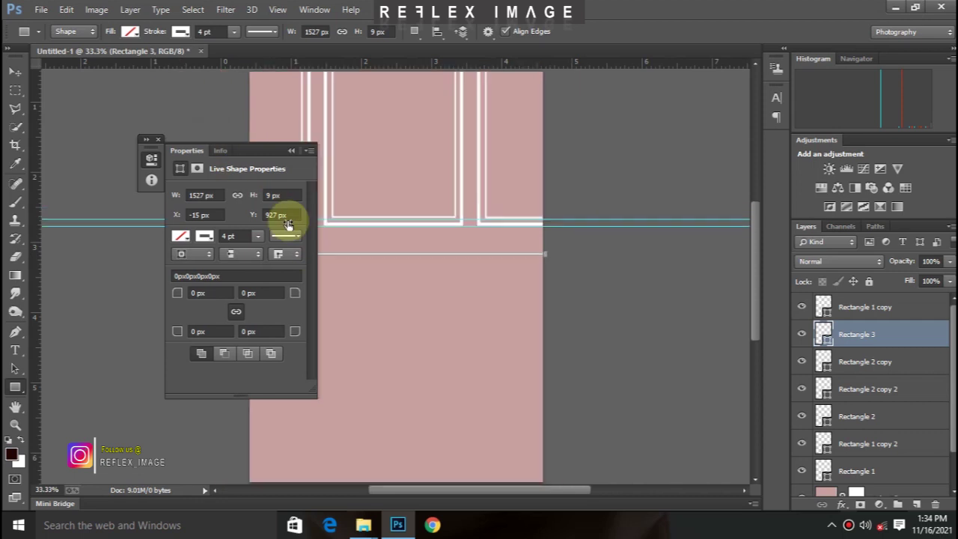
key(ctrl+plus)
key(ctrl+plus)
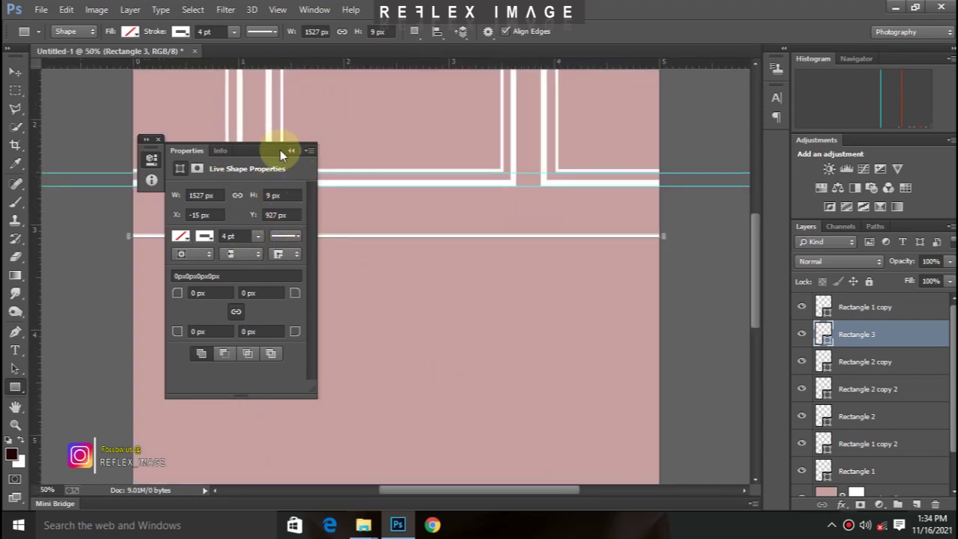
click(291, 150)
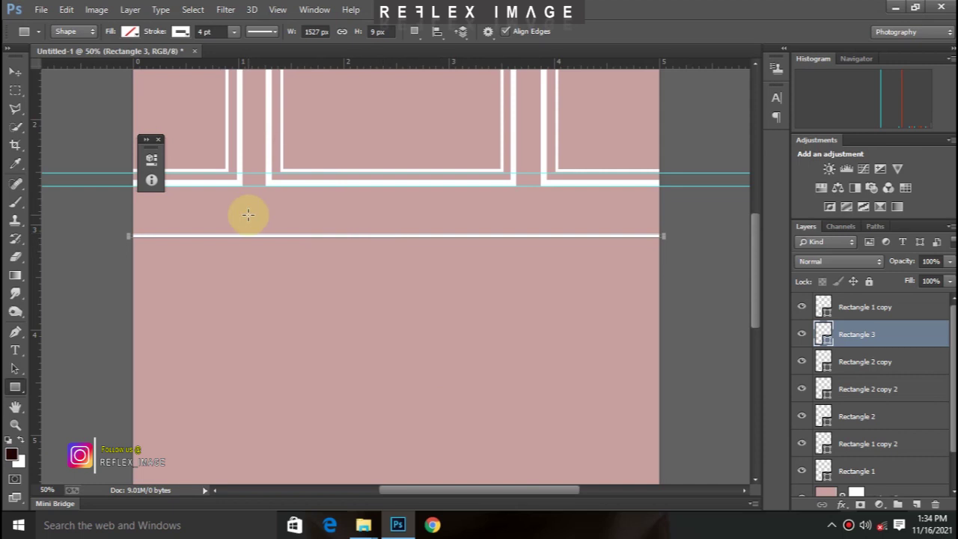
Step: Stretch the rail's height to about 0.05 in with Free Transform
key(v)
key(ctrl+t)
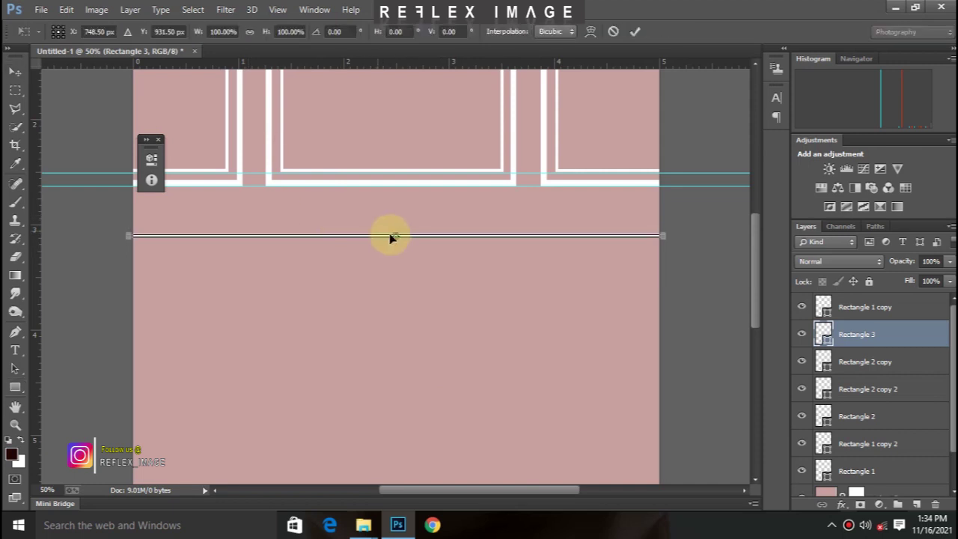
key(ctrl+plus)
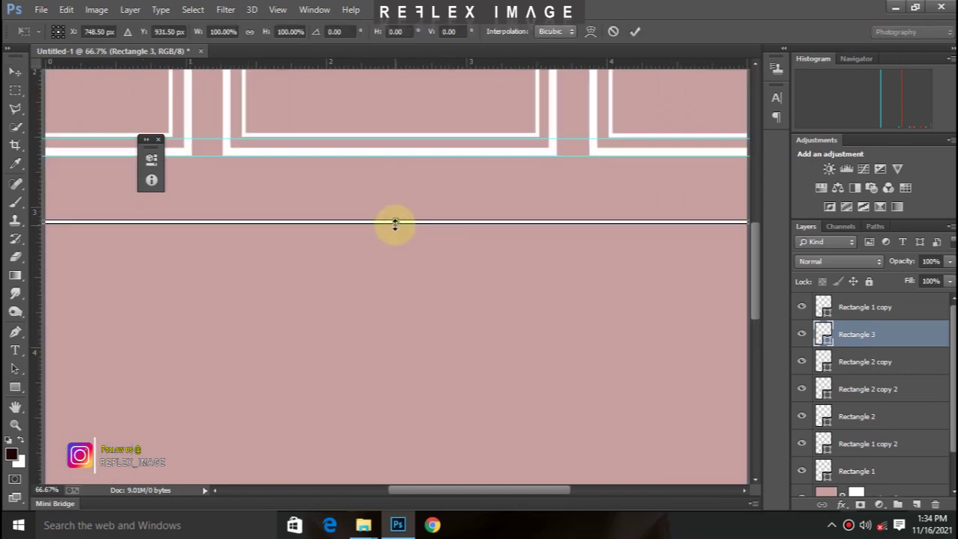
drag(395, 224, 395, 225)
key(Return)
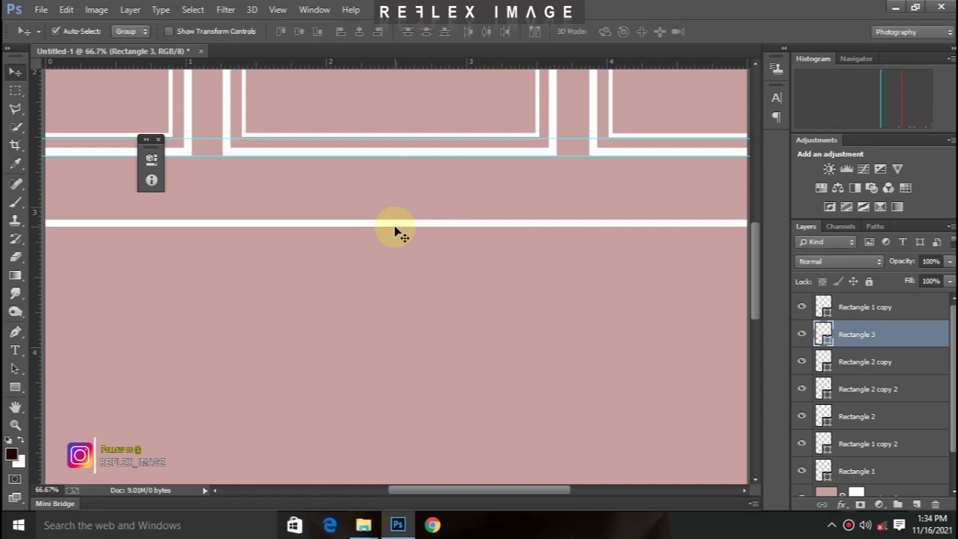
key(ctrl+minus)
key(ctrl+minus)
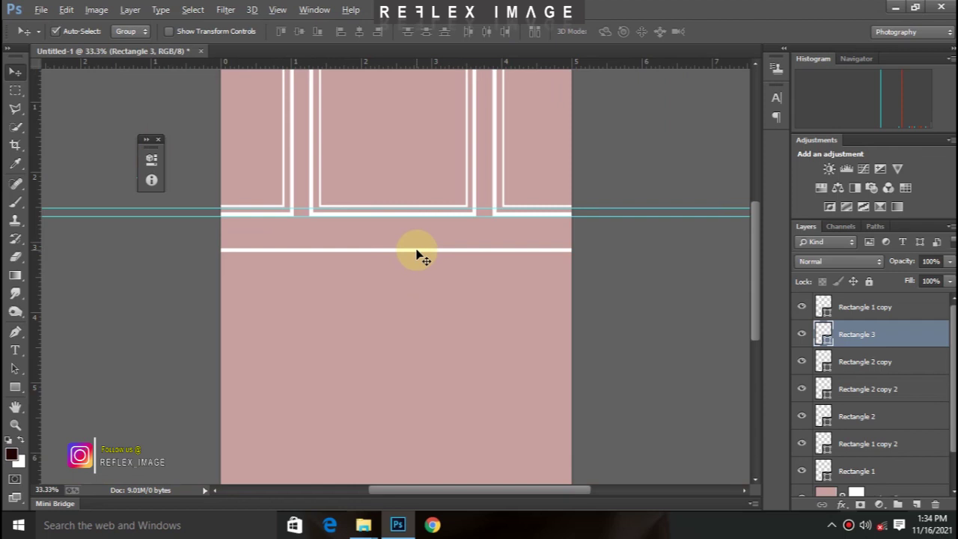
Step: Make two copies of the rail and thin the middle one to about 0.033 in
drag(417, 253, 417, 262)
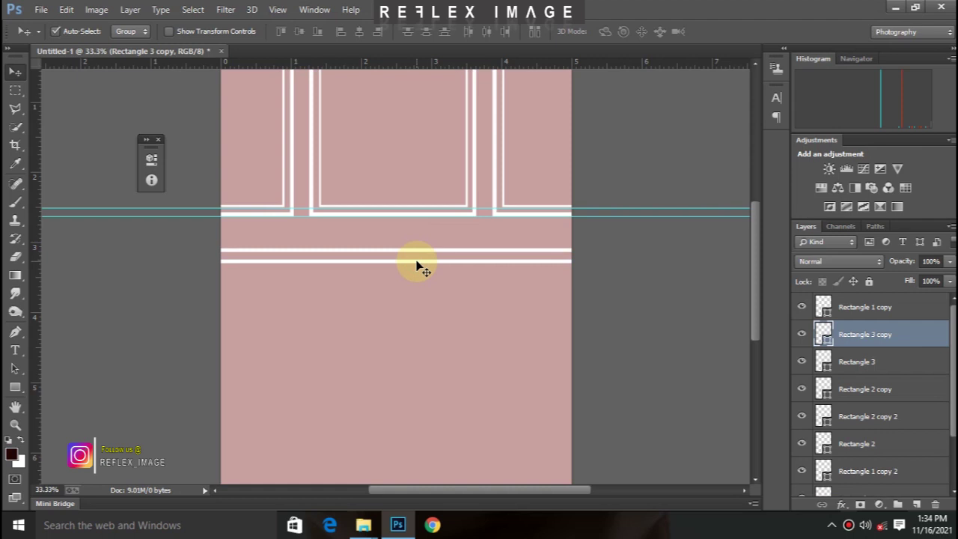
key(ctrl+plus)
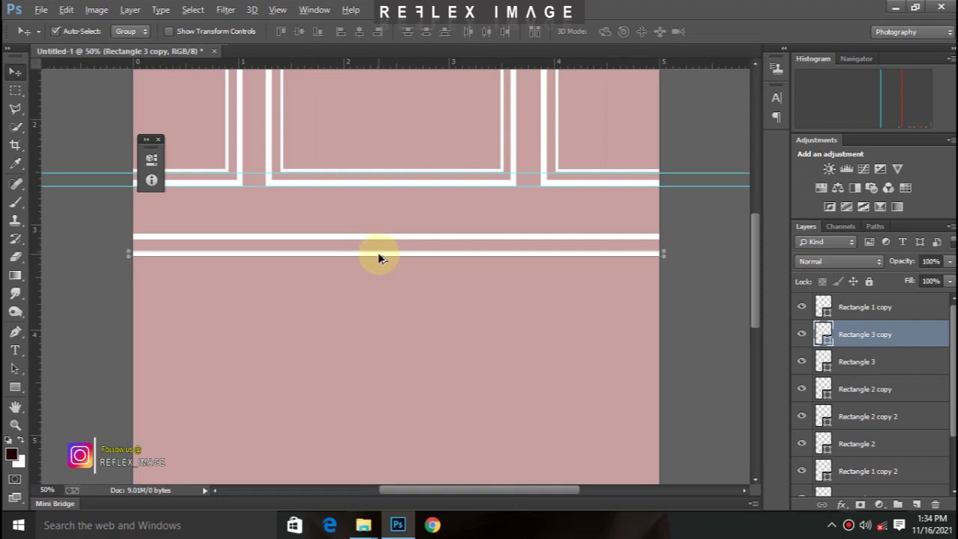
drag(377, 258, 378, 249)
key(ctrl+plus)
key(ctrl+plus)
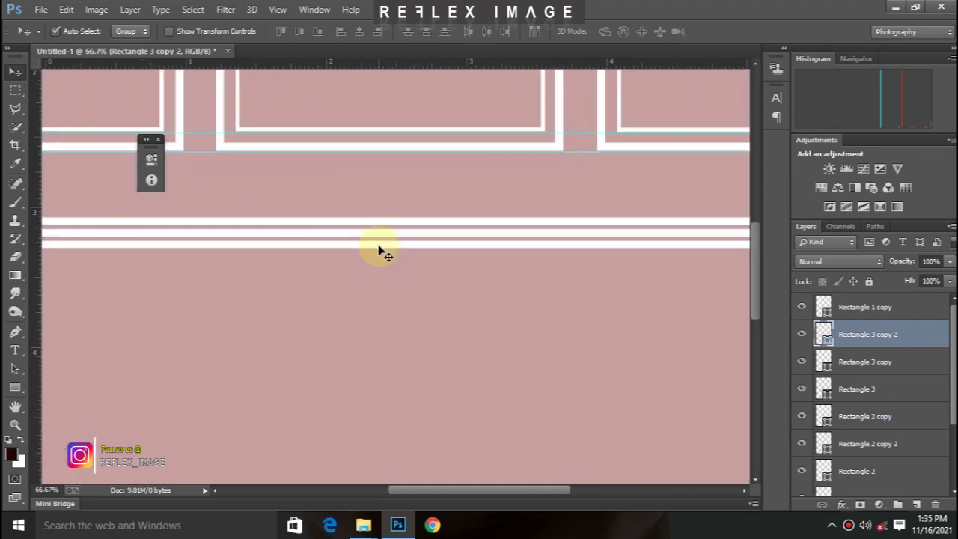
key(ctrl+t)
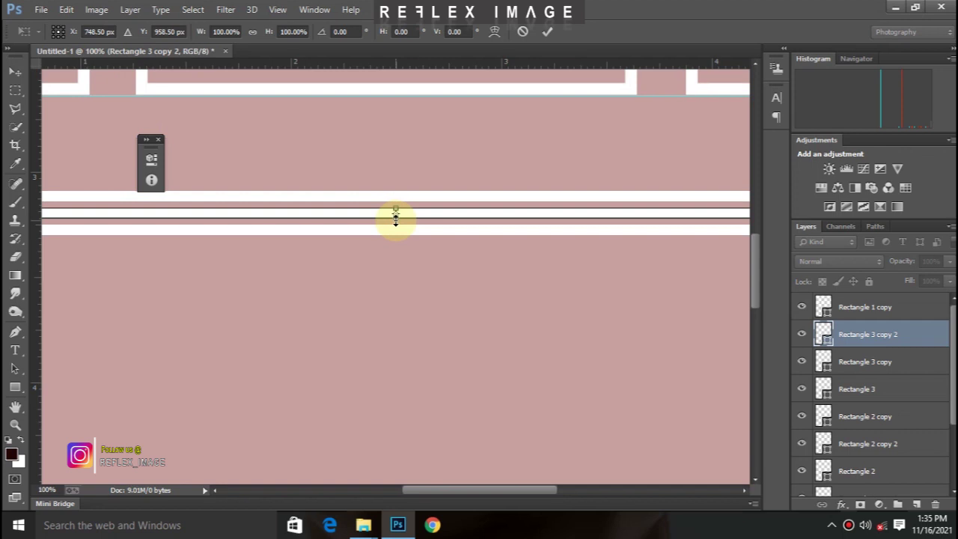
drag(395, 211, 393, 215)
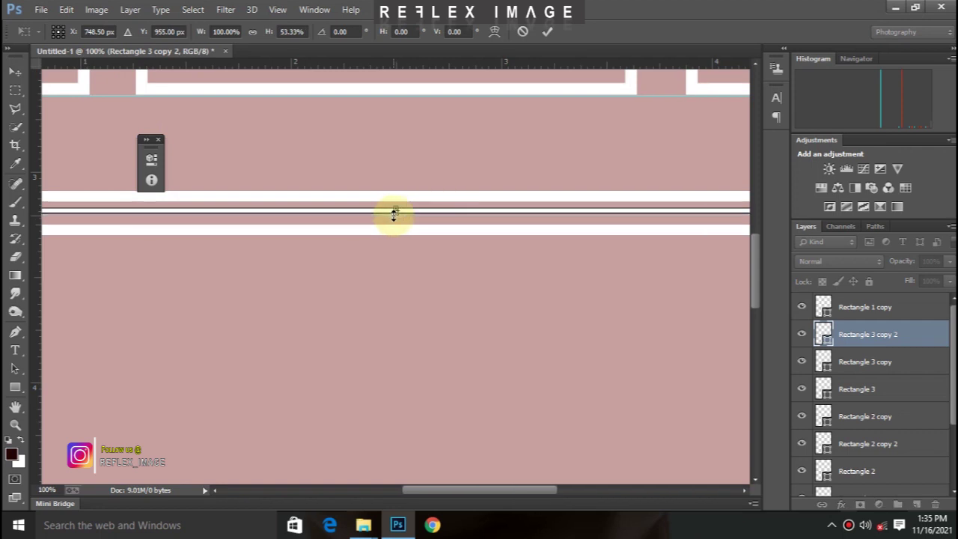
key(Return)
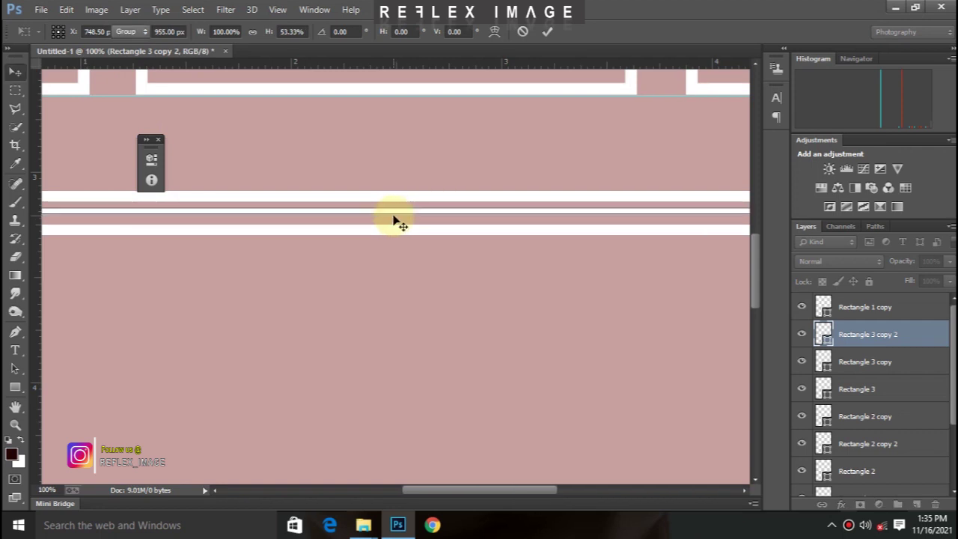
key(ctrl+minus)
key(ctrl+minus)
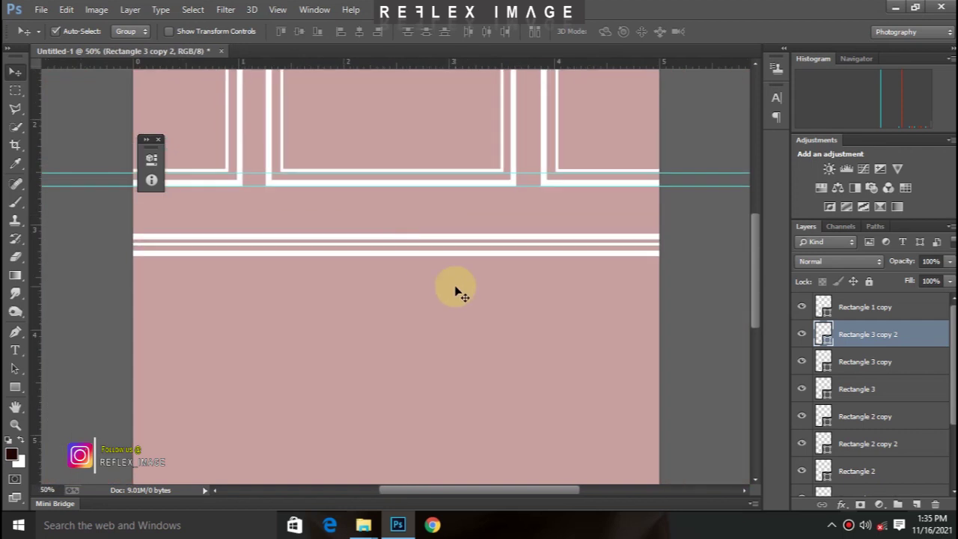
Step: Nudge the bottom and top rails up to even out the spacing between the three
click(438, 257)
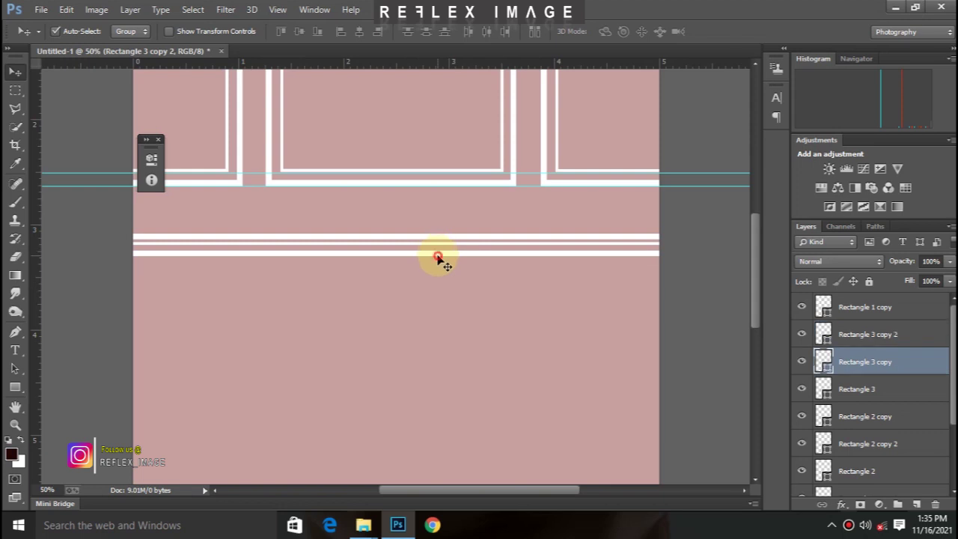
key(Up)
key(Up)
key(Up)
key(Up)
key(Up)
key(Up)
key(Up)
key(Up)
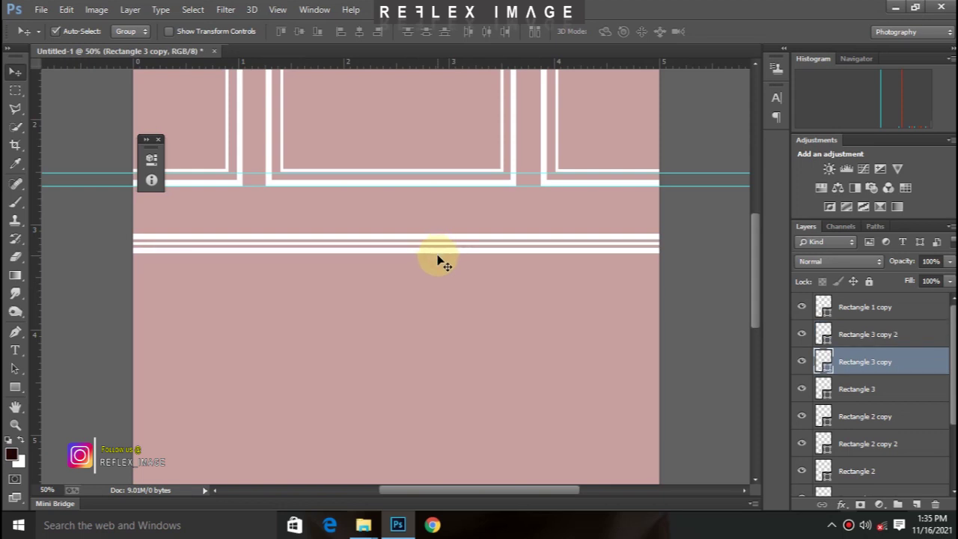
key(ctrl+minus)
key(ctrl+minus)
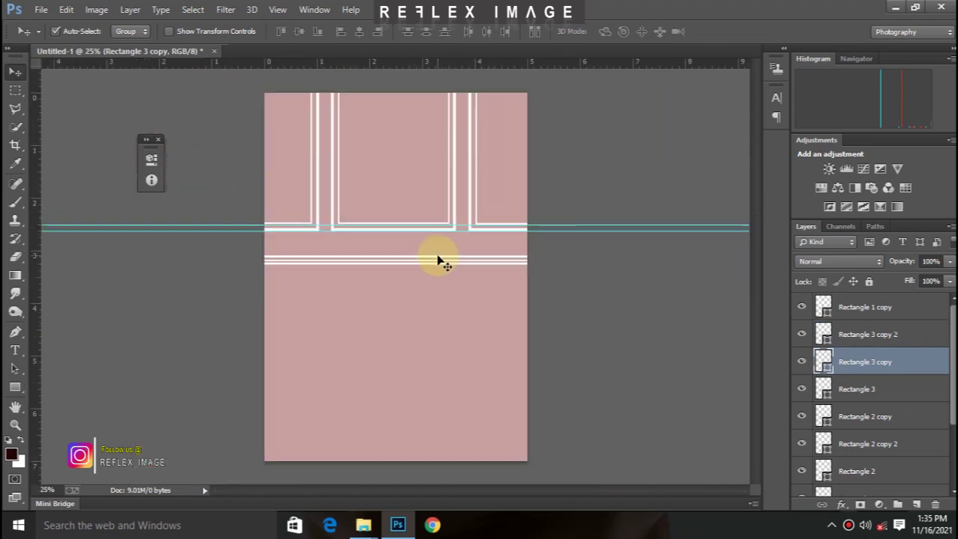
key(ctrl+plus)
key(ctrl+plus)
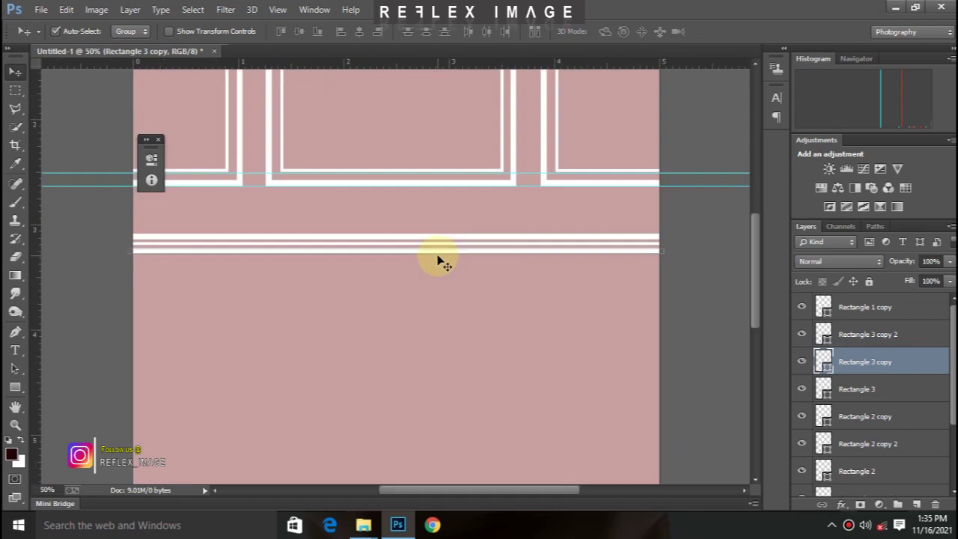
drag(425, 254, 423, 253)
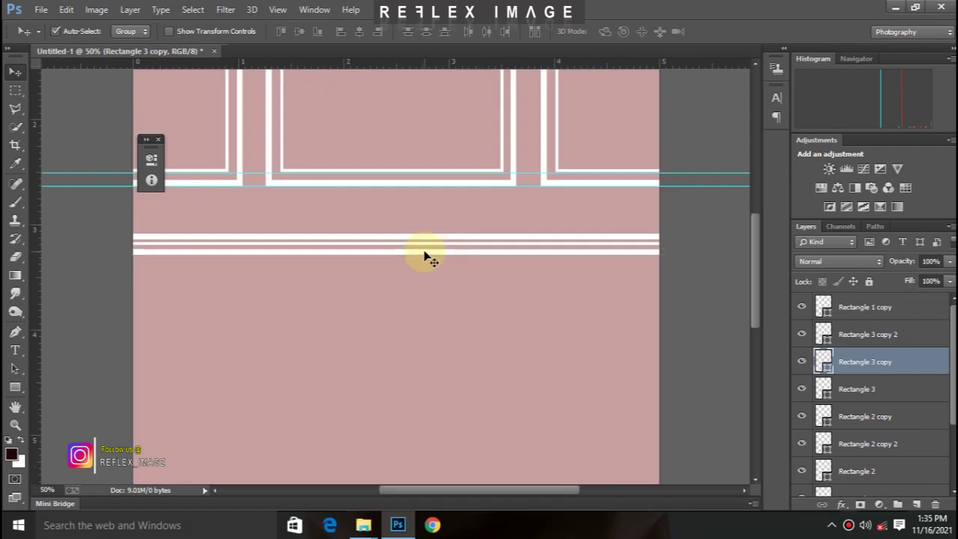
click(425, 243)
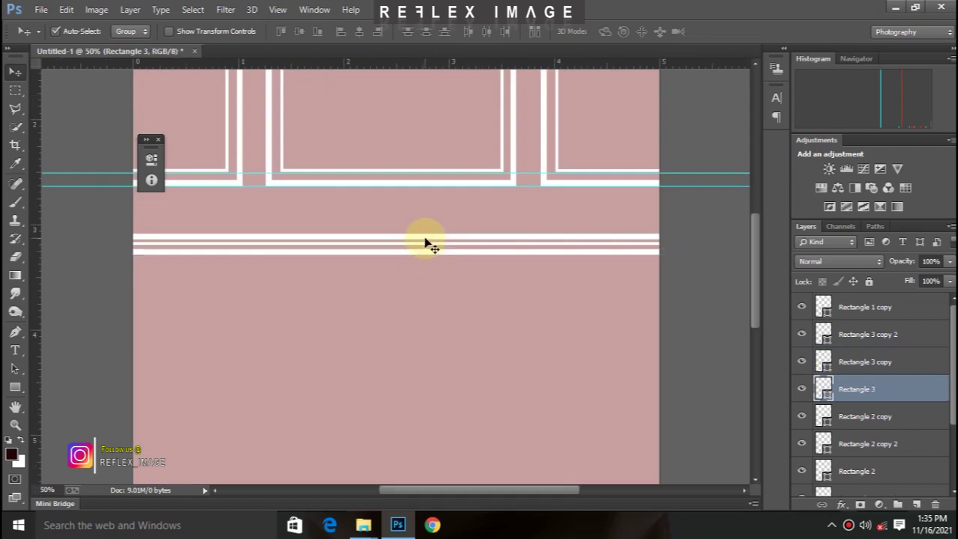
key(Up)
key(Up)
key(ctrl+minus)
key(ctrl+minus)
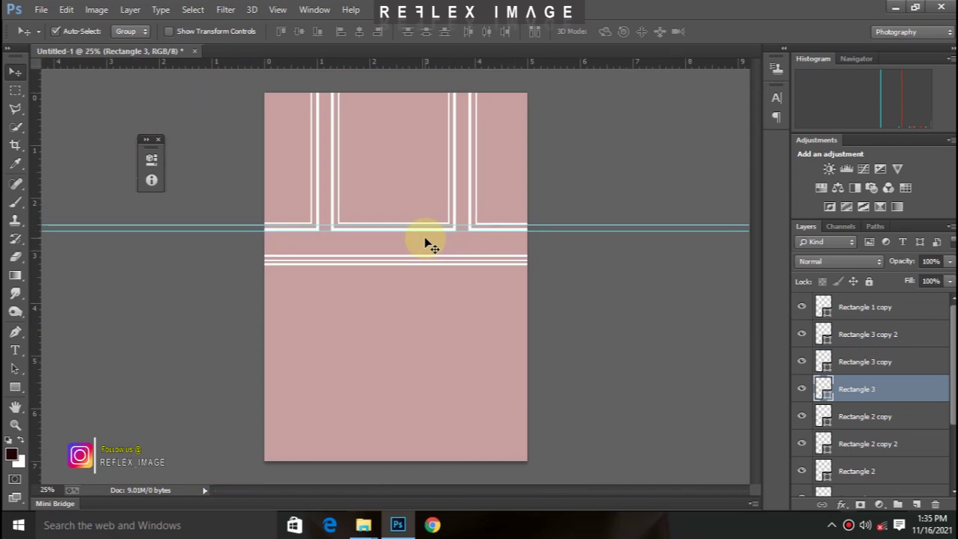
key(ctrl+plus)
key(ctrl+minus)
Step: Add vertical guides at the panel frame edges, including 0.693 in, about 3.65 in and 3.800 in
drag(34, 243, 320, 261)
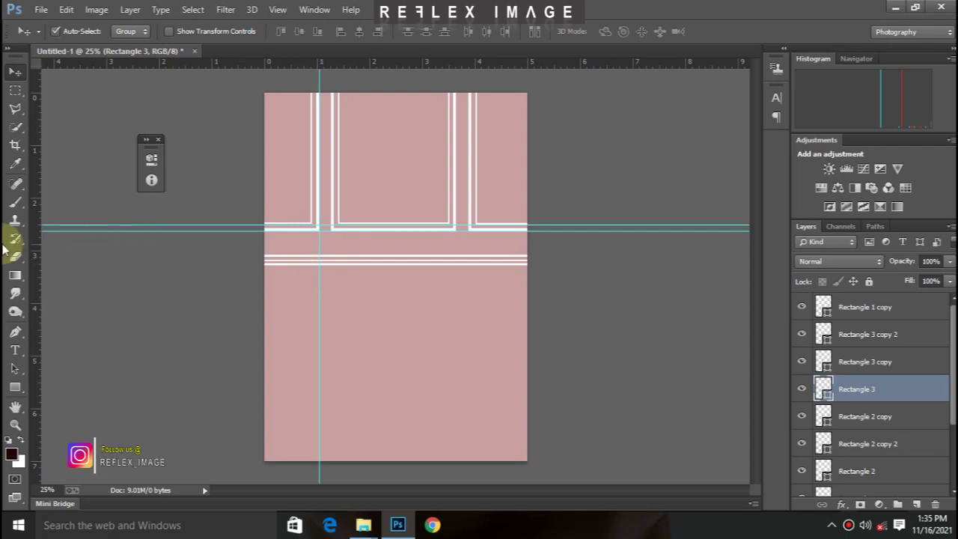
drag(40, 259, 330, 278)
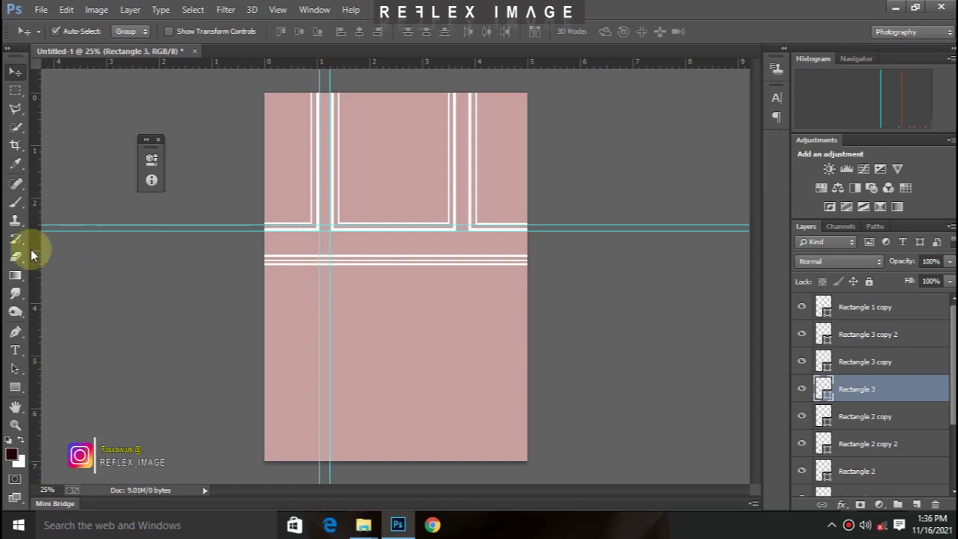
drag(39, 255, 457, 276)
drag(456, 276, 456, 277)
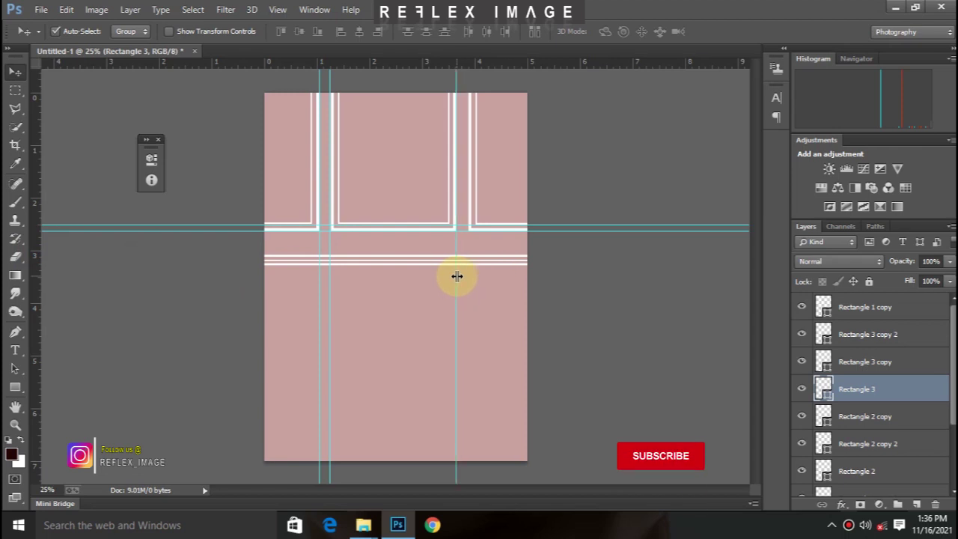
drag(38, 263, 468, 297)
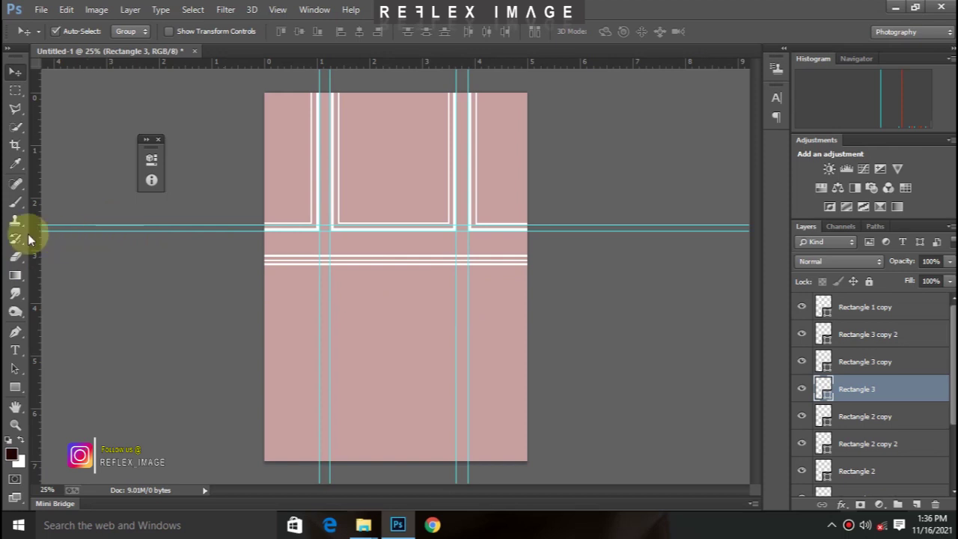
Step: Add more vertical guides at 0.340, 1.360, 3.520 and 2.480 in
key(ctrl+plus)
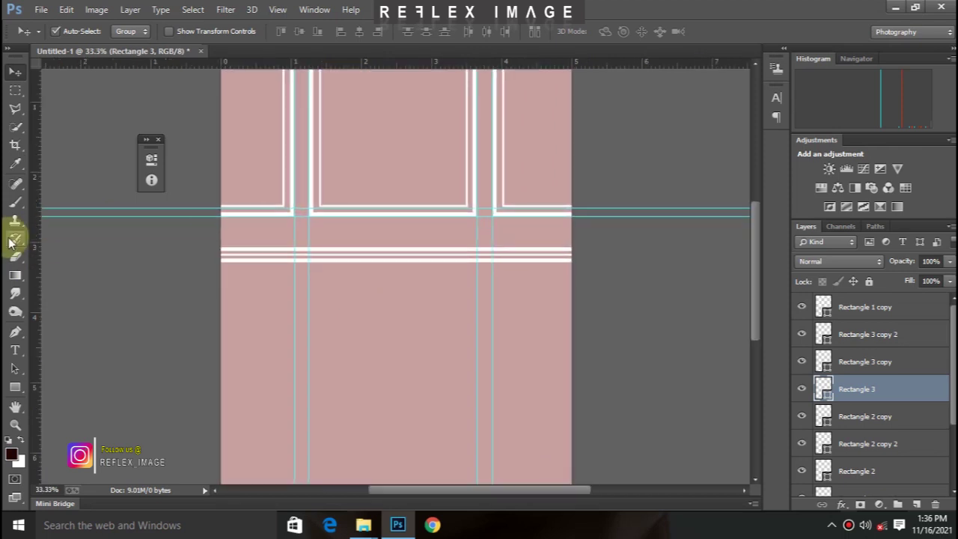
drag(38, 240, 287, 257)
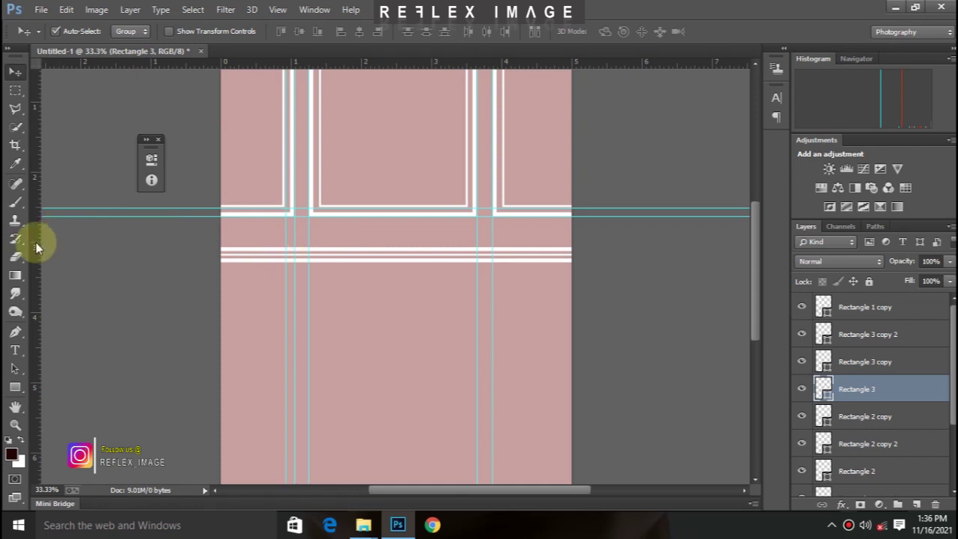
drag(37, 248, 319, 265)
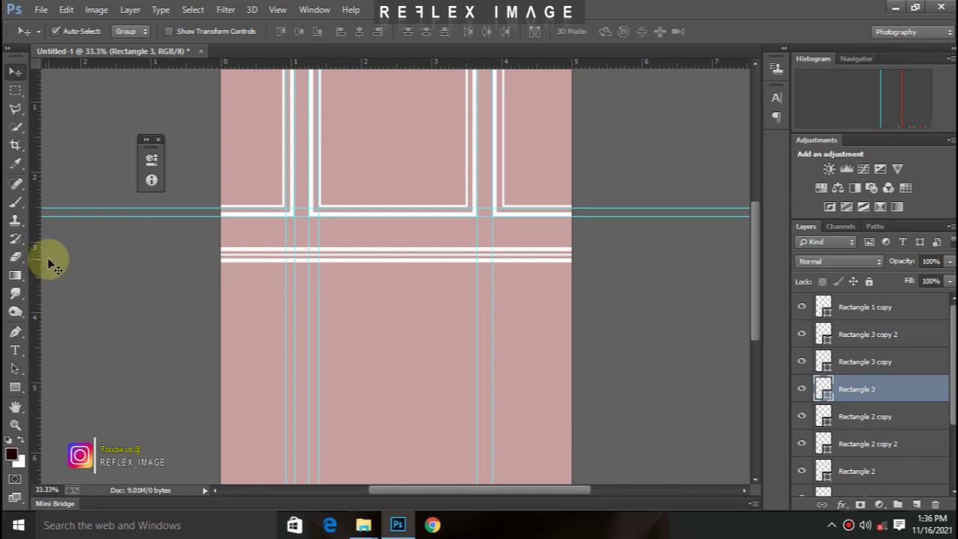
drag(39, 262, 468, 263)
mouse_move(39, 248)
mouse_down()
mouse_move(199, 261)
mouse_move(501, 237)
mouse_up()
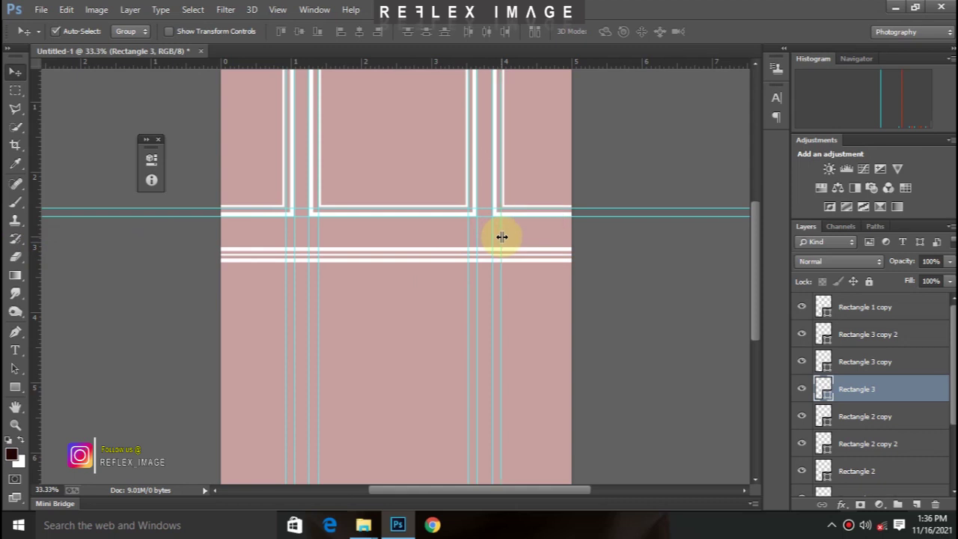
key(ctrl+minus)
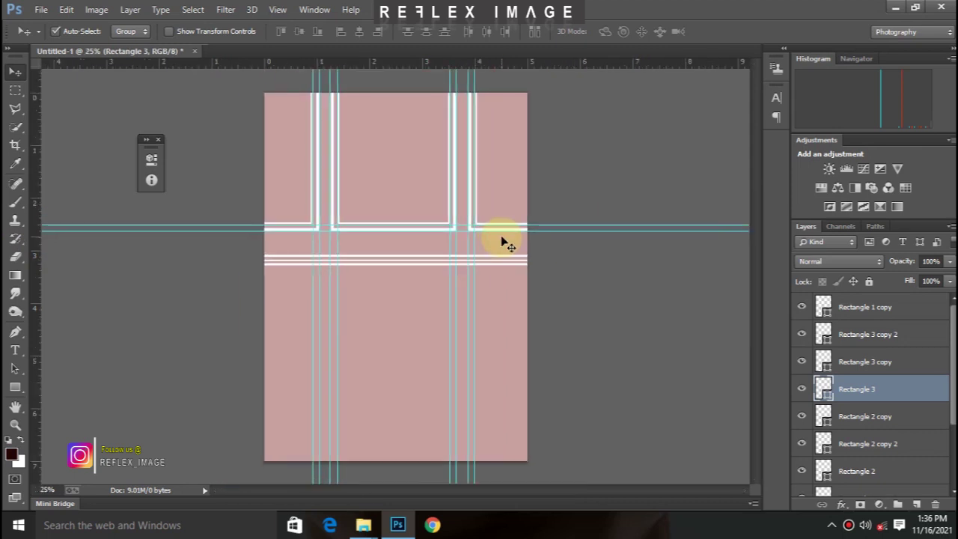
key(ctrl+plus)
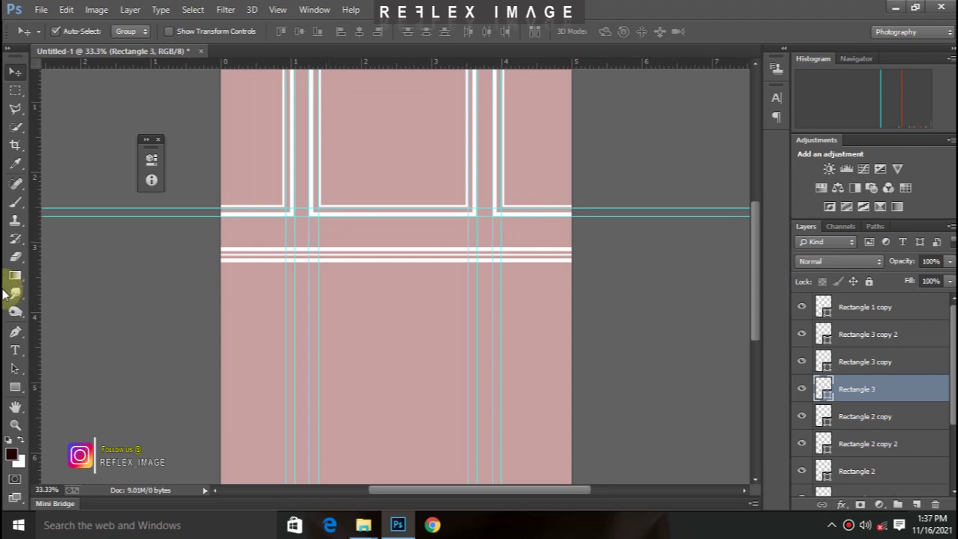
Step: Draw a 717×366 px rectangle frame below the rails, between the guides
click(16, 387)
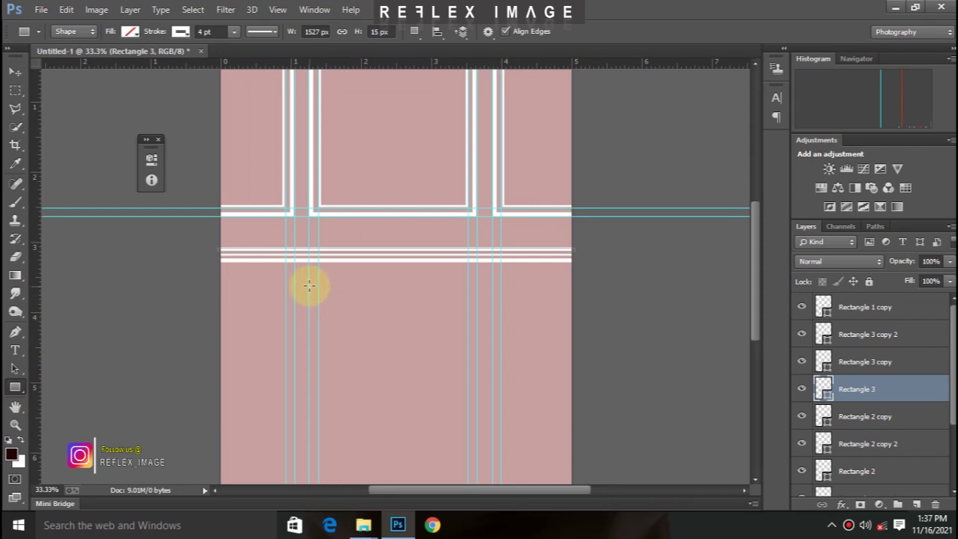
drag(307, 294, 476, 379)
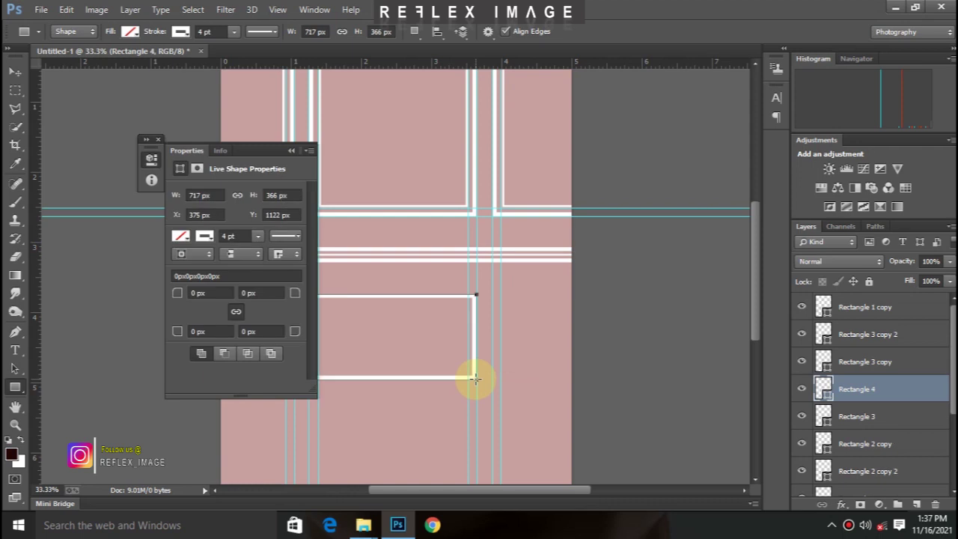
click(291, 151)
Step: Remove a stray thin rectangle and add a horizontal guide at the lower frame's bottom edge
drag(292, 290, 292, 346)
key(ctrl+z)
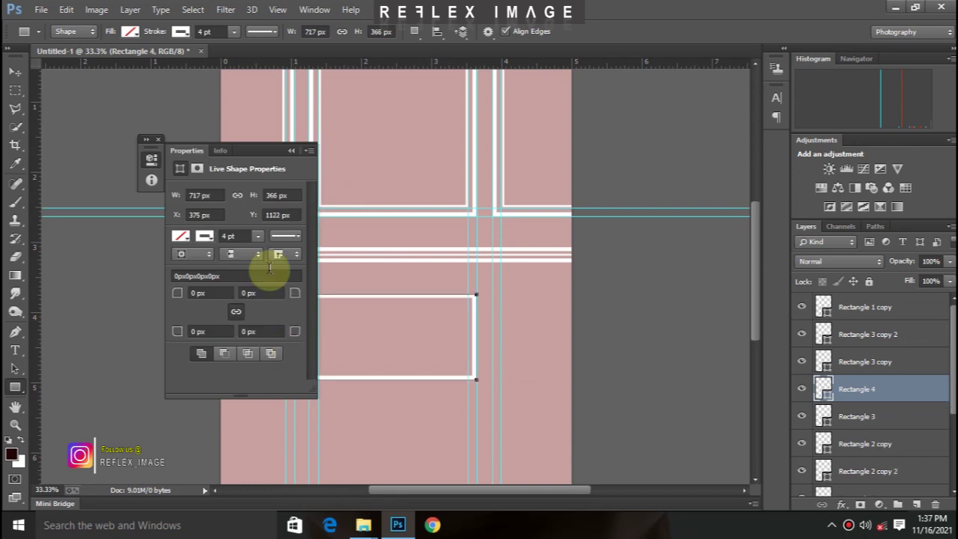
click(291, 151)
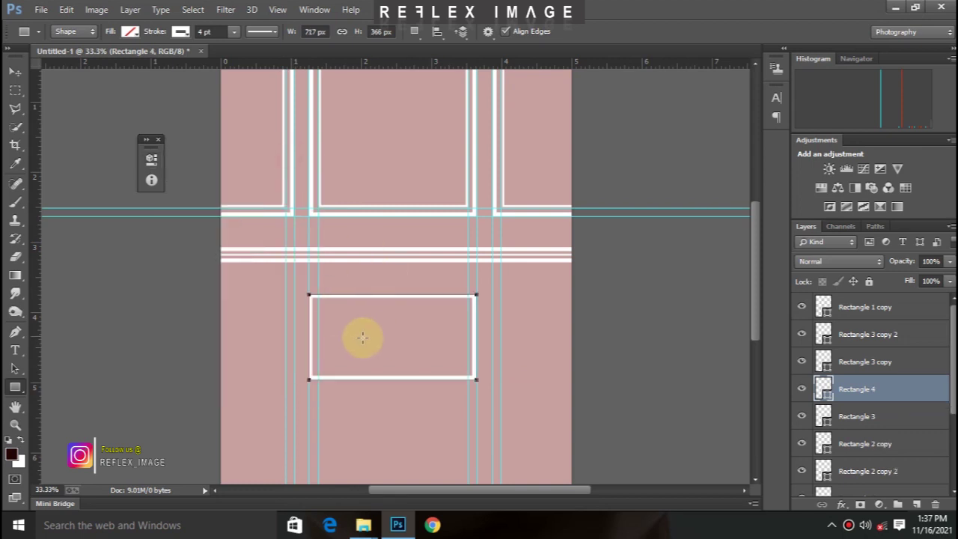
drag(381, 63, 397, 381)
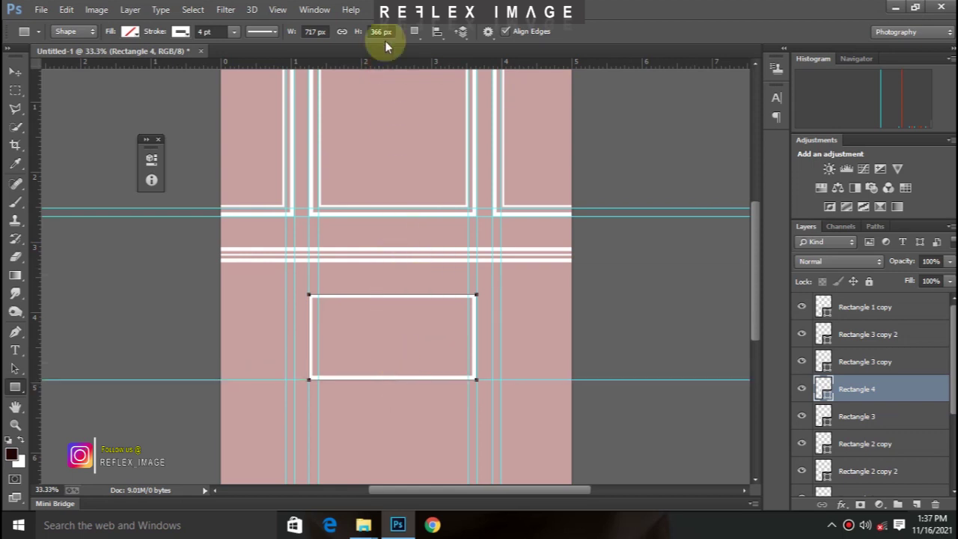
Step: Add a guide at the lower frame's top edge and draw a frame at the canvas's left edge
drag(385, 62, 389, 293)
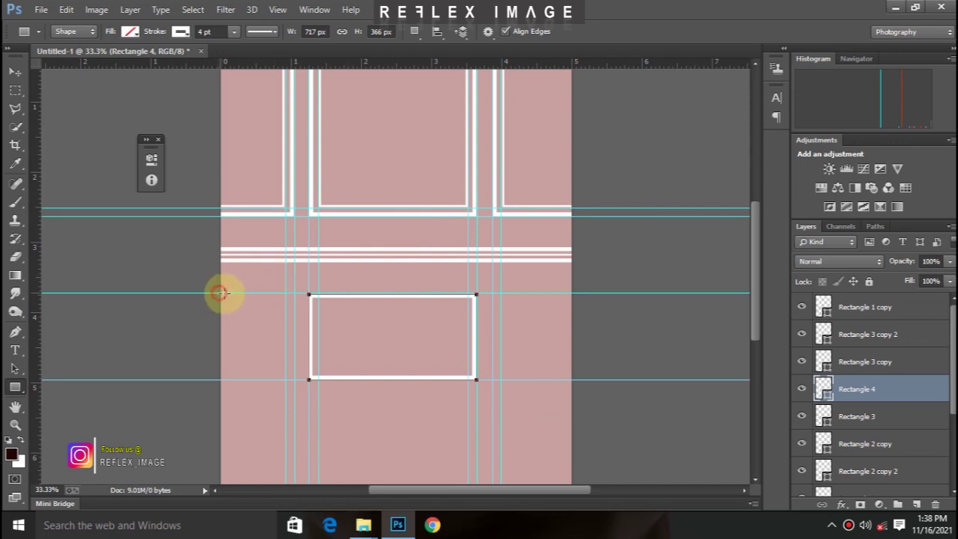
drag(222, 294, 294, 380)
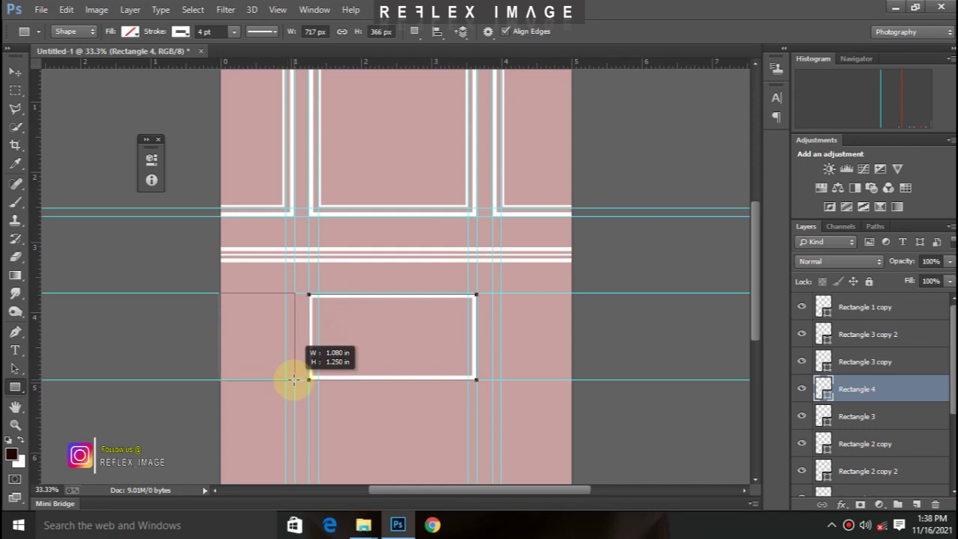
drag(293, 380, 293, 379)
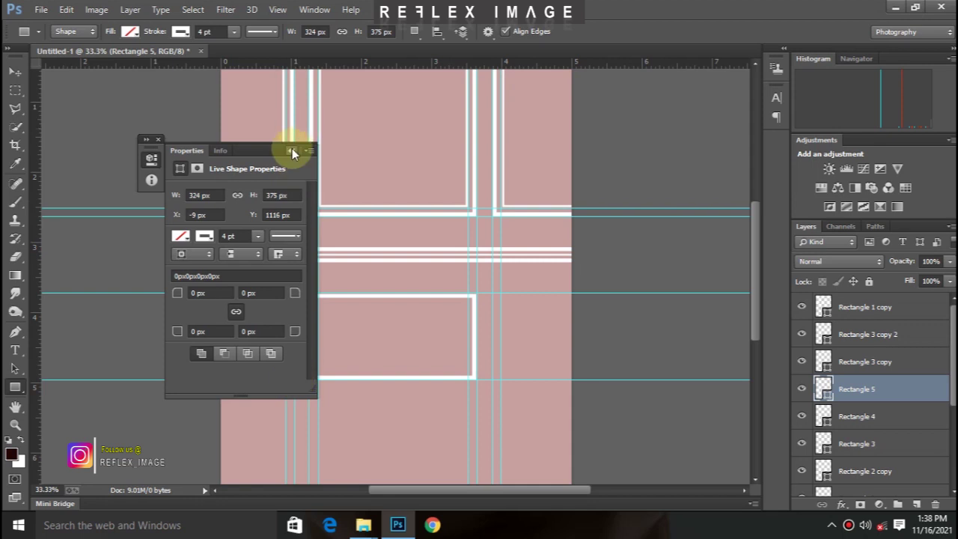
click(291, 150)
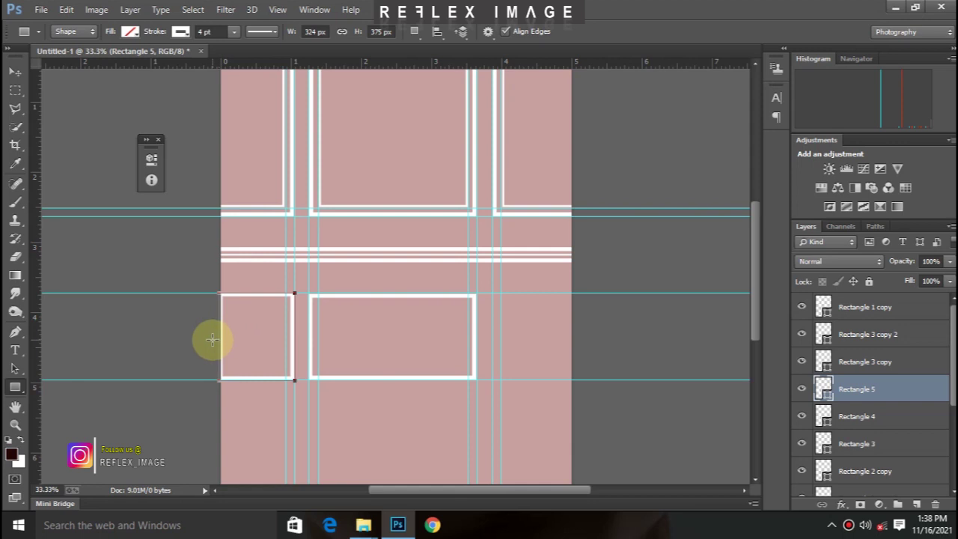
Step: Stretch the left frame past the canvas's left edge with Free Transform, making it 351×375 px
key(ctrl+t)
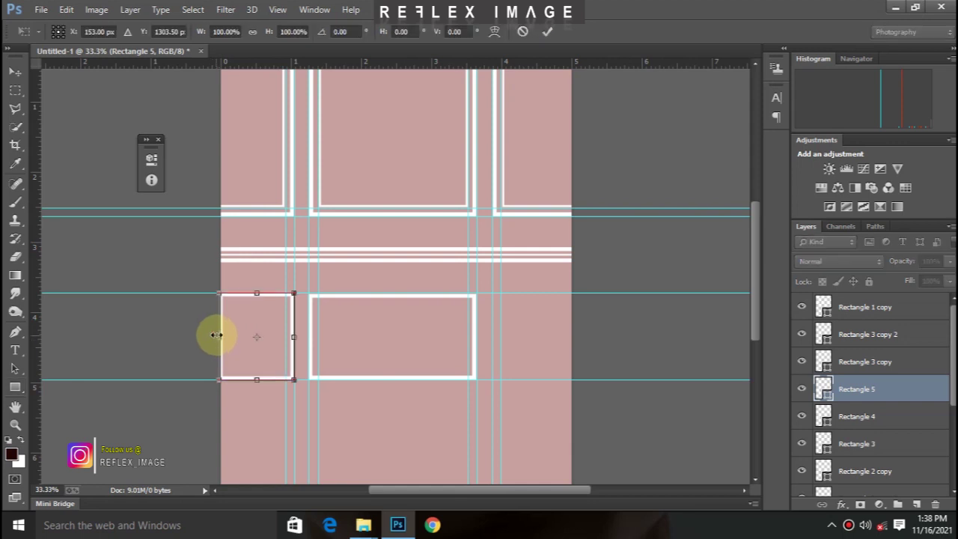
drag(216, 335, 210, 336)
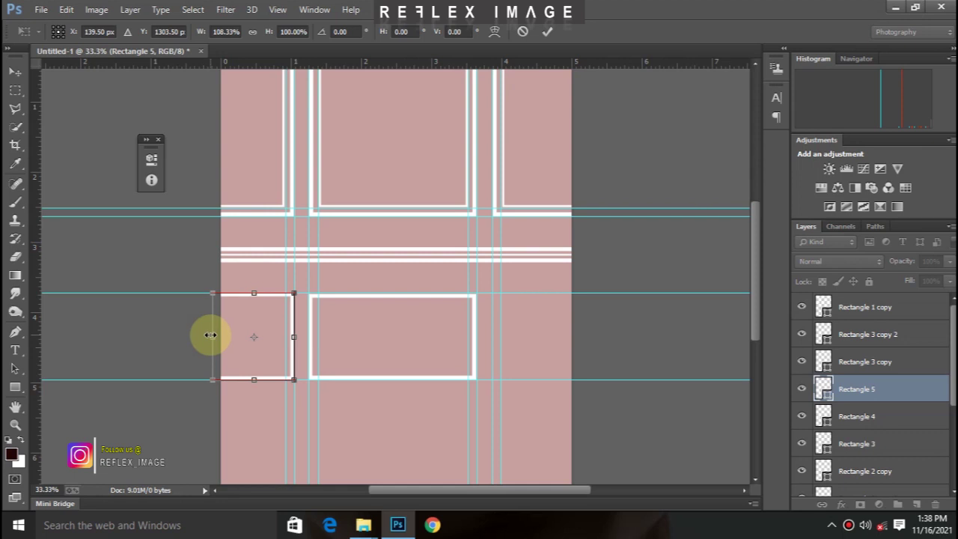
key(Return)
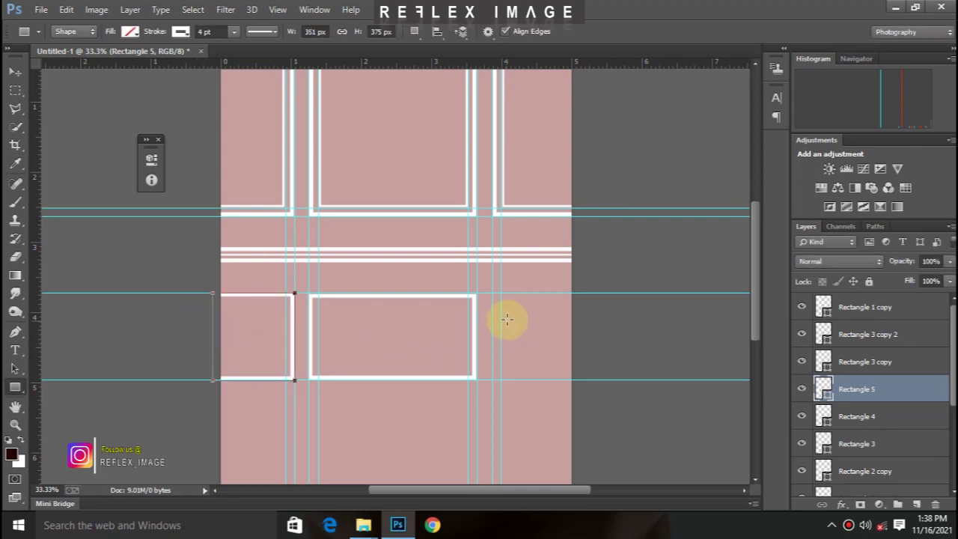
drag(586, 293, 493, 380)
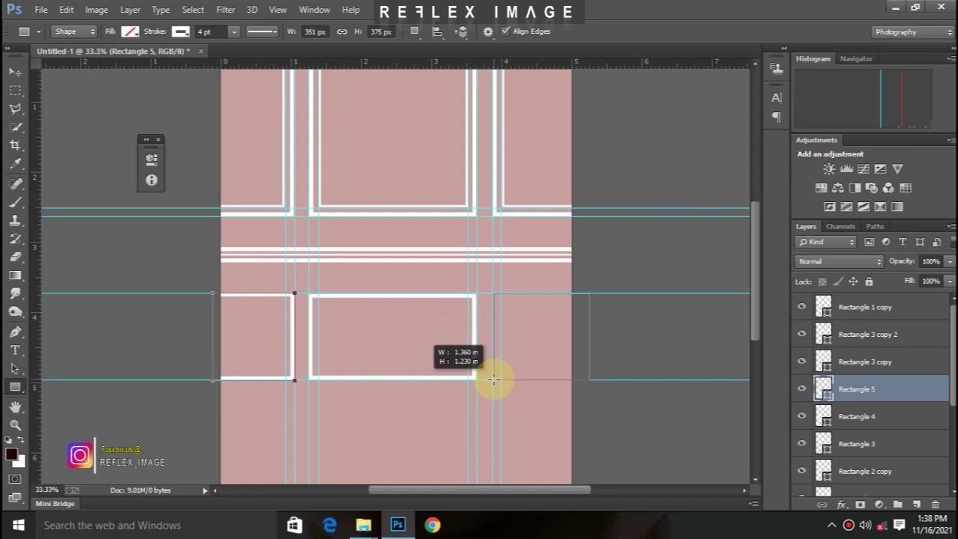
Step: Complete the 408×369 px right frame past the canvas edge, then reselect rectangles at 50% zoom
drag(493, 380, 493, 379)
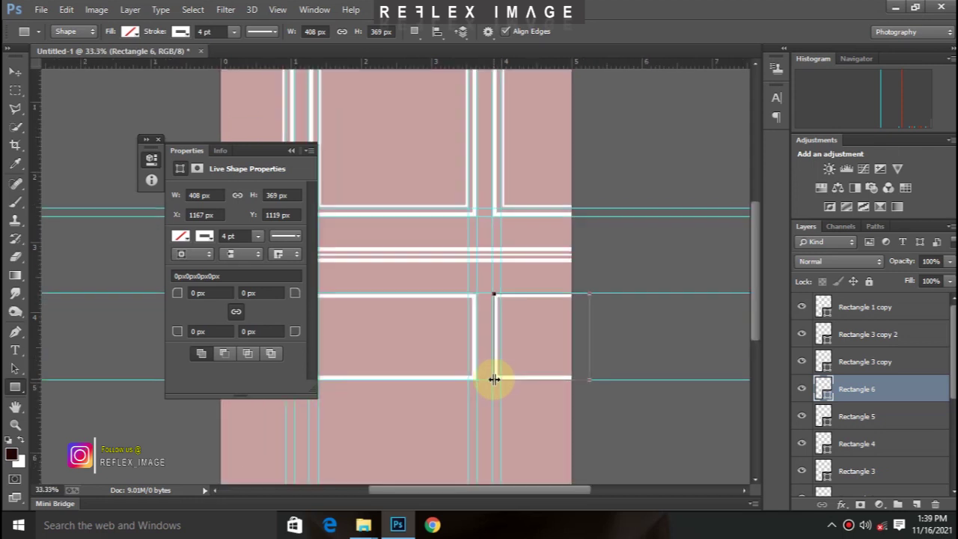
key(ctrl+minus)
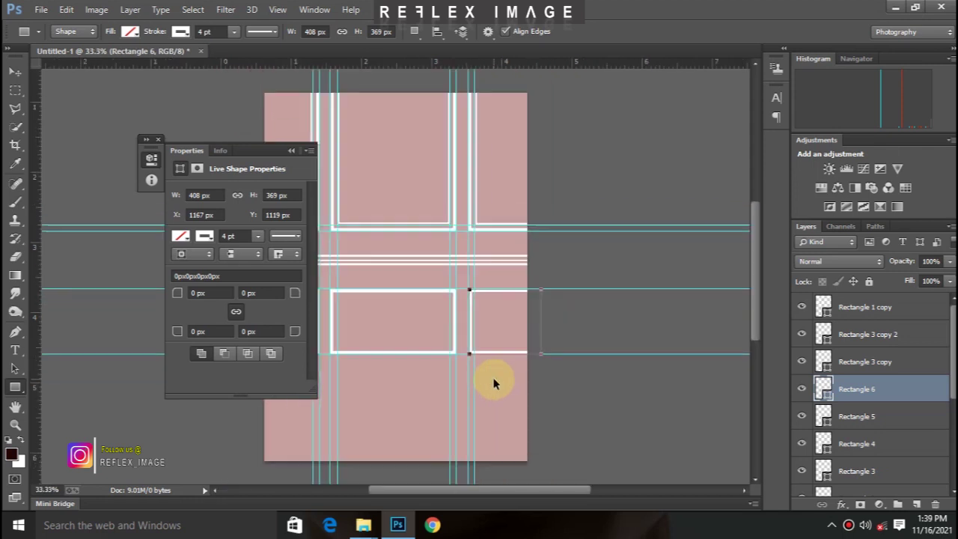
key(ctrl+plus)
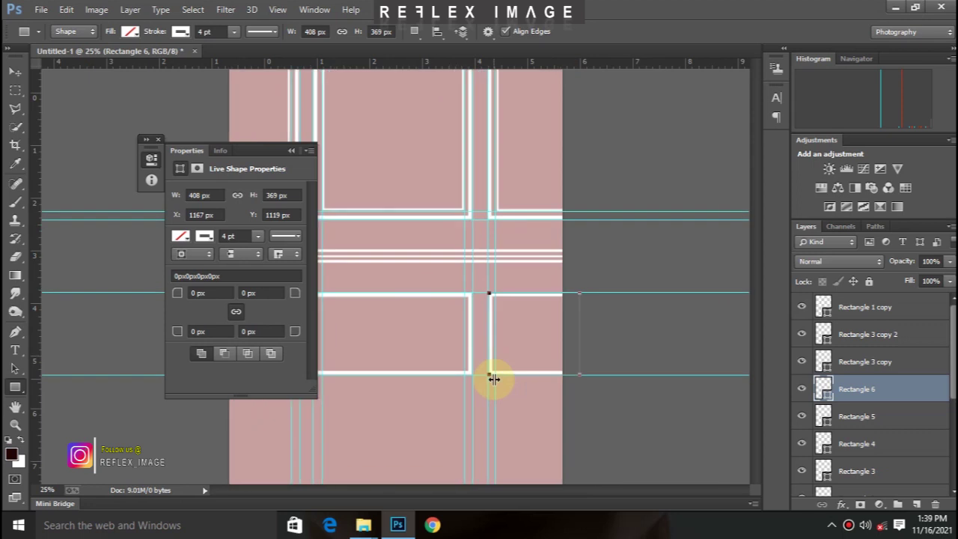
key(ctrl+minus)
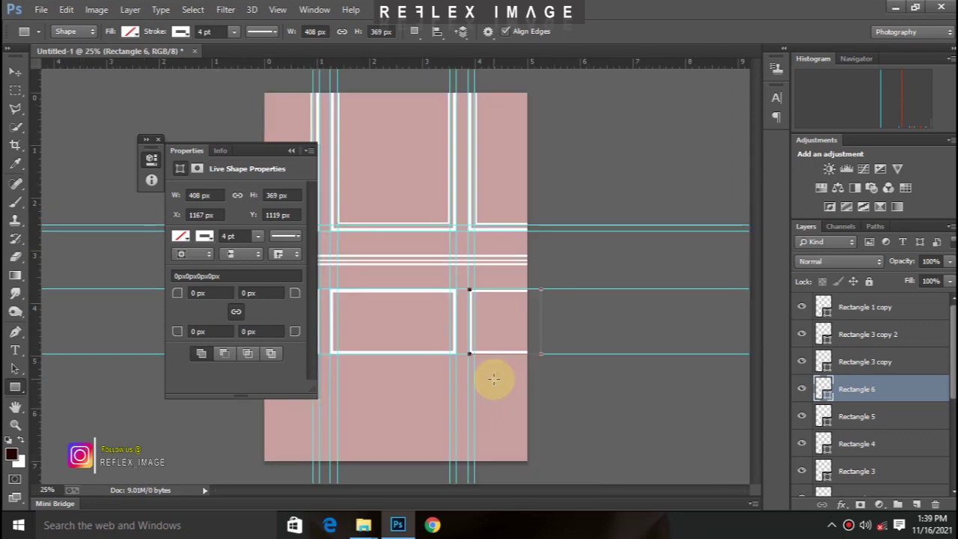
drag(274, 153, 218, 121)
key(ctrl+plus)
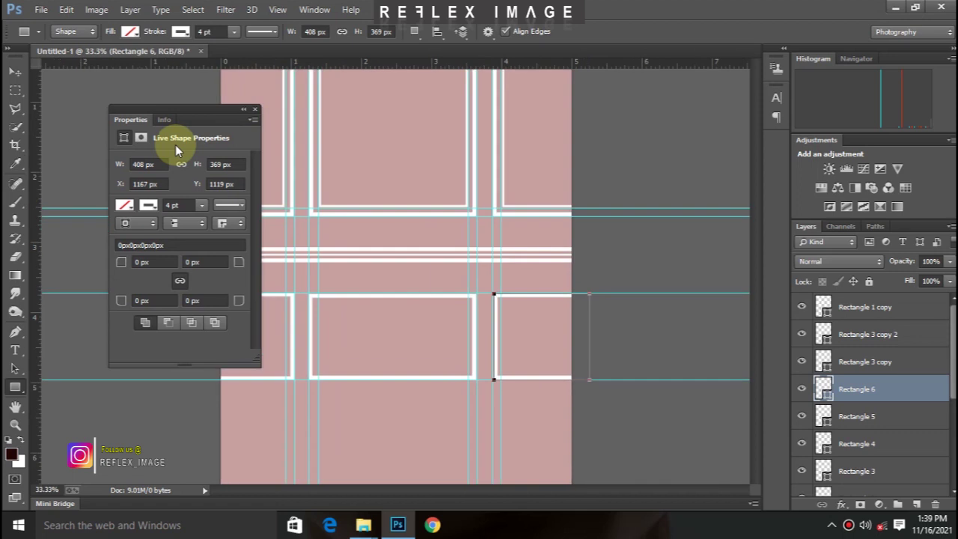
click(15, 386)
key(ctrl+plus)
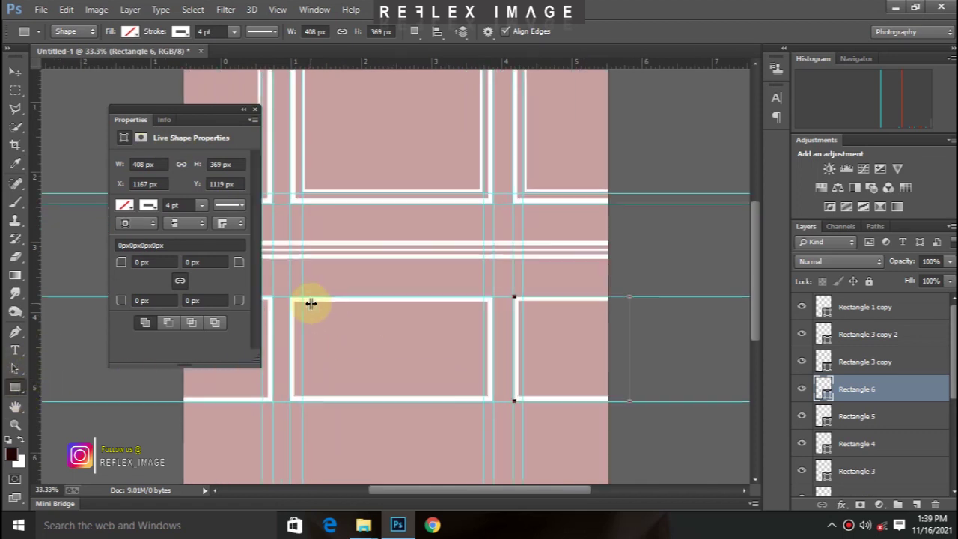
Step: Draw an inner rectangle inside the lower central panel
drag(281, 315, 501, 414)
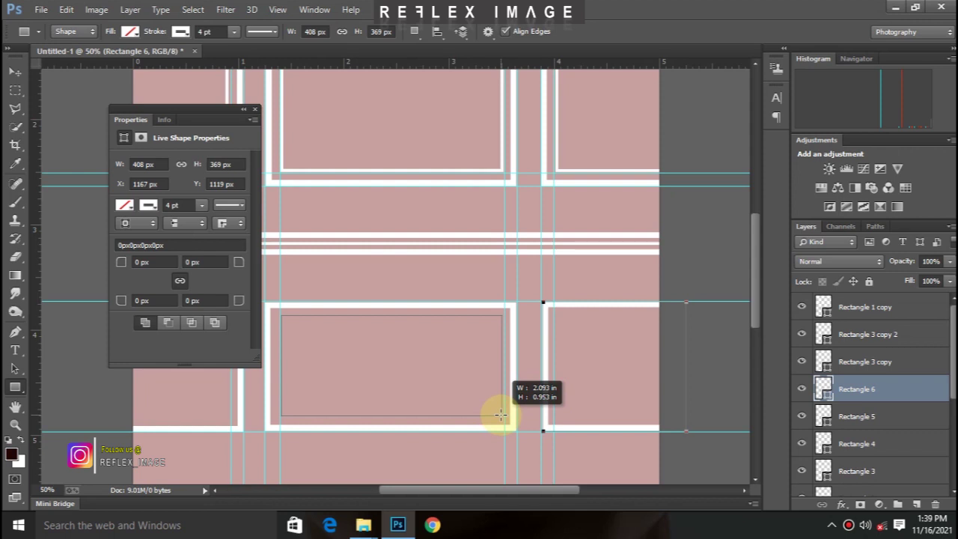
drag(500, 414, 502, 414)
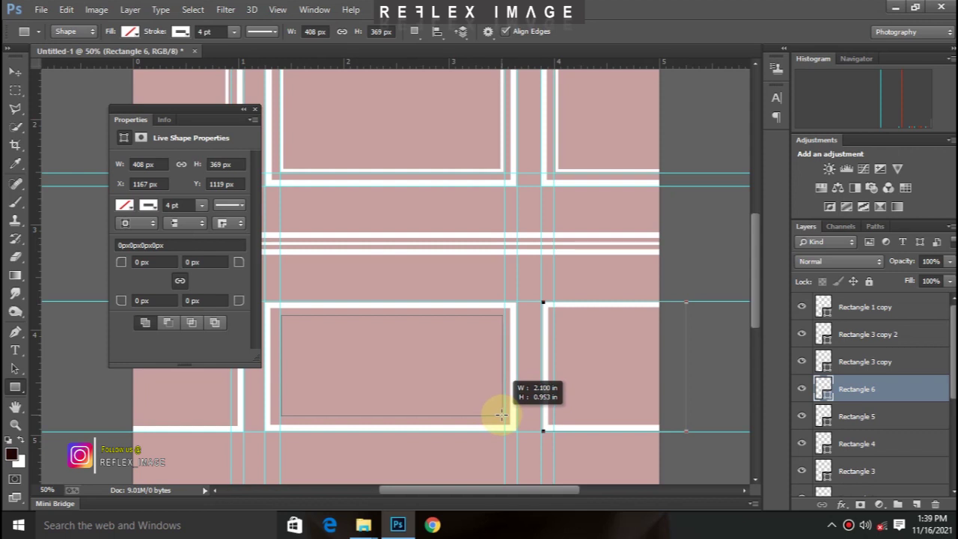
drag(502, 414, 502, 416)
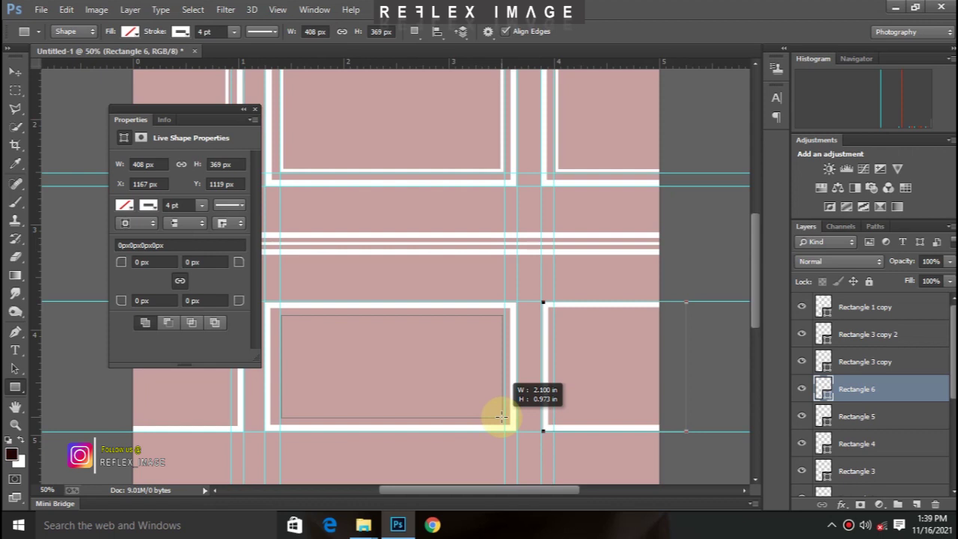
drag(502, 416, 502, 416)
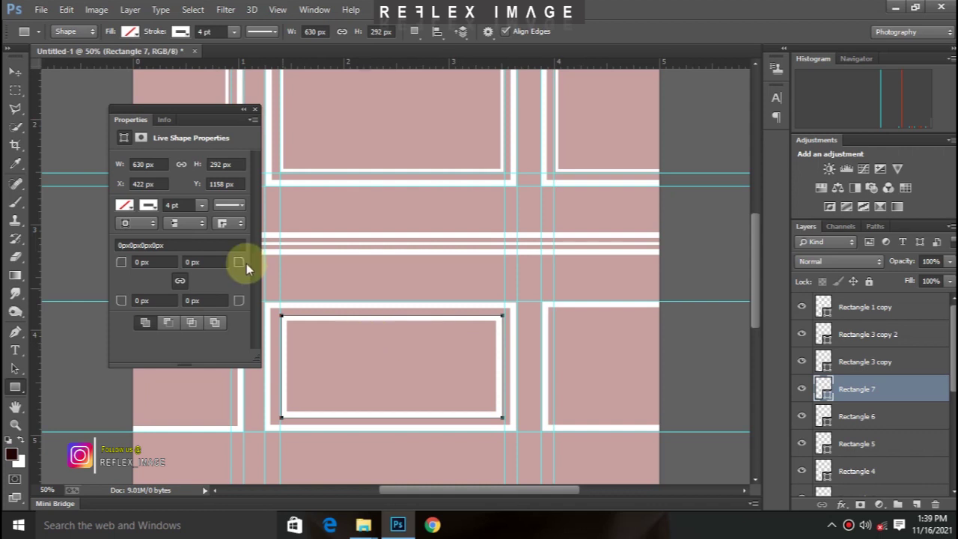
Step: Set the inner frame's stroke width to 2 pt
click(180, 205)
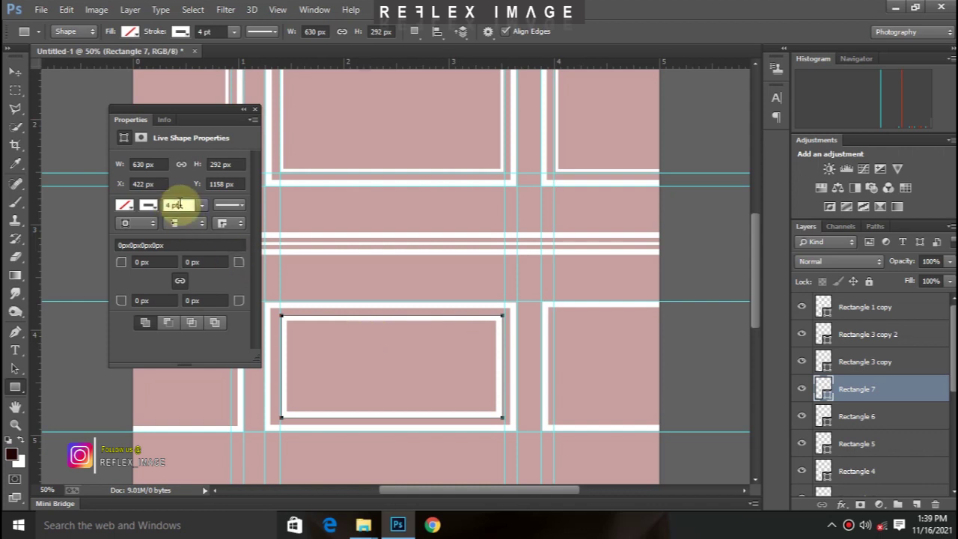
text(2)
key(Return)
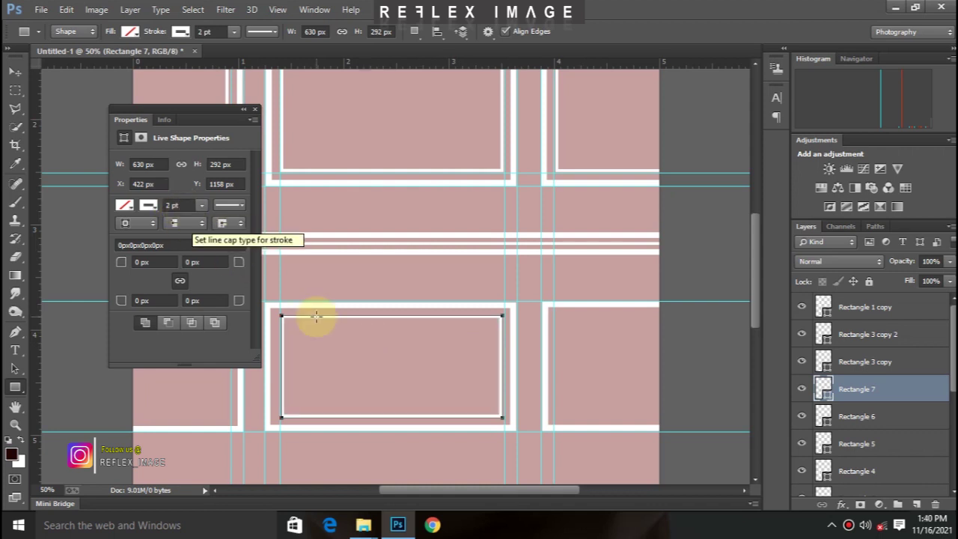
click(246, 112)
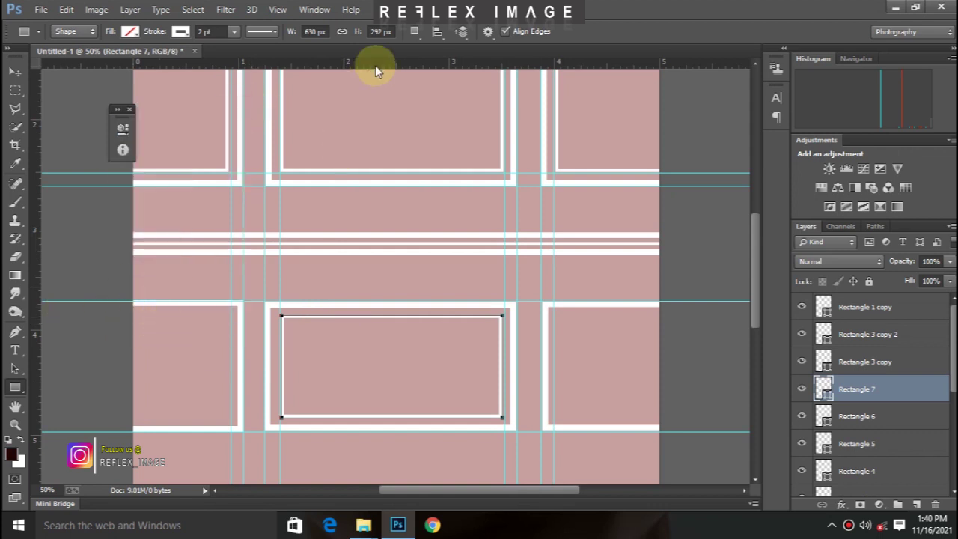
Step: Add guides at the inner frame's top and bottom, and draw an inner frame in the lower-left panel
drag(376, 66, 348, 316)
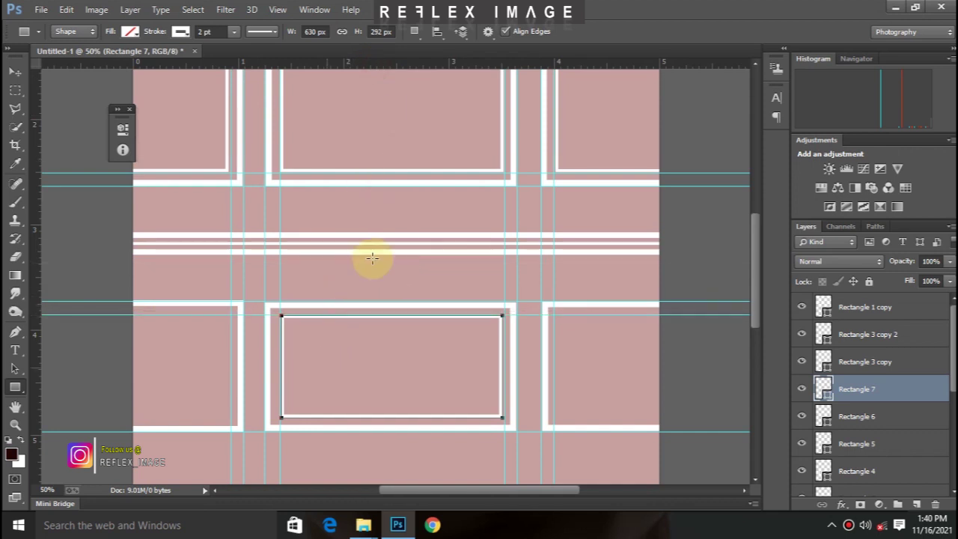
drag(407, 60, 390, 419)
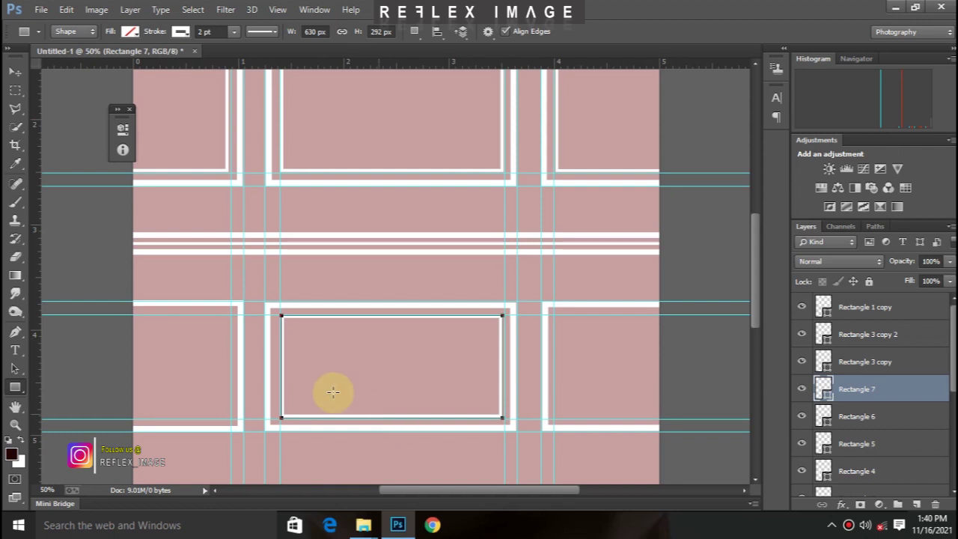
drag(121, 315, 231, 418)
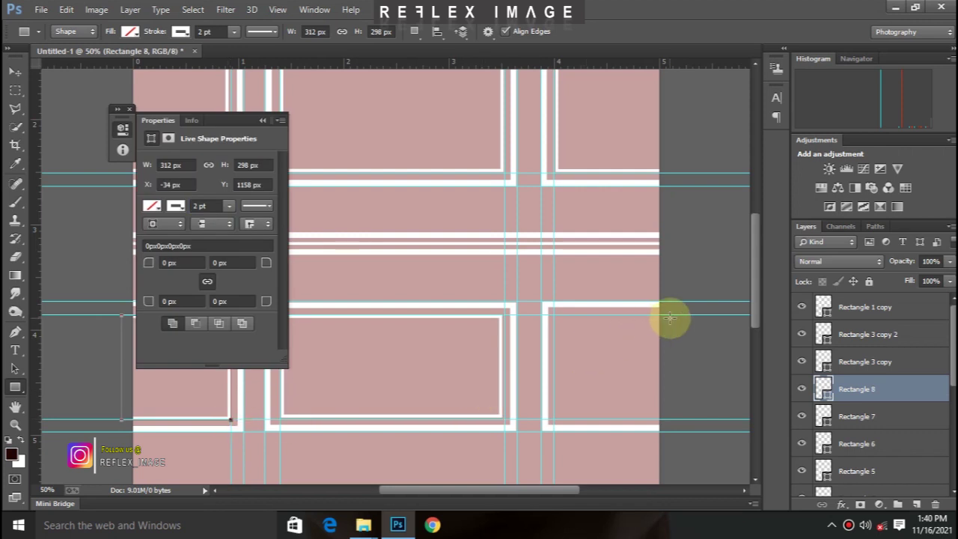
Step: Draw a 324×300 px inner frame in the lower-right bay, discarding the faulty attempts
drag(674, 317, 571, 357)
key(ctrl+z)
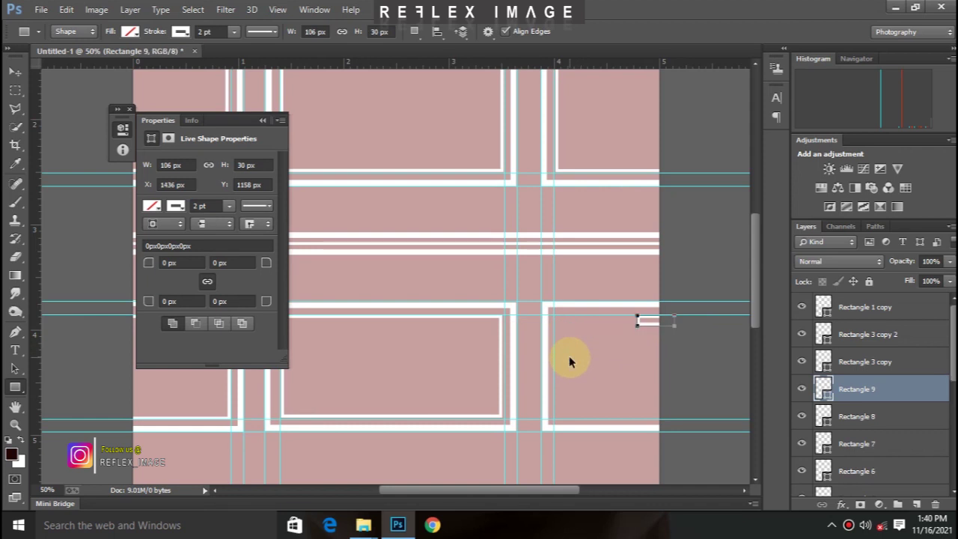
key(ctrl+alt+z)
drag(676, 317, 562, 382)
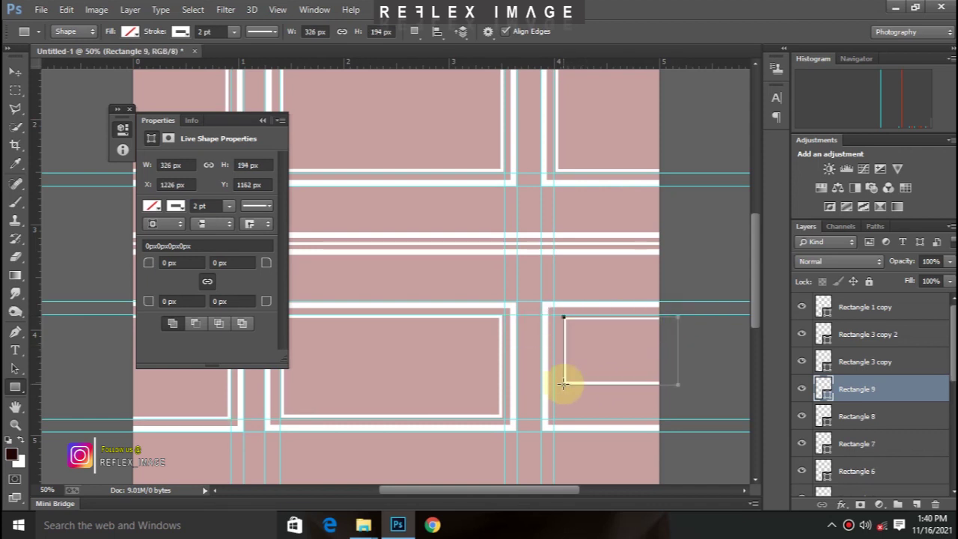
key(ctrl+z)
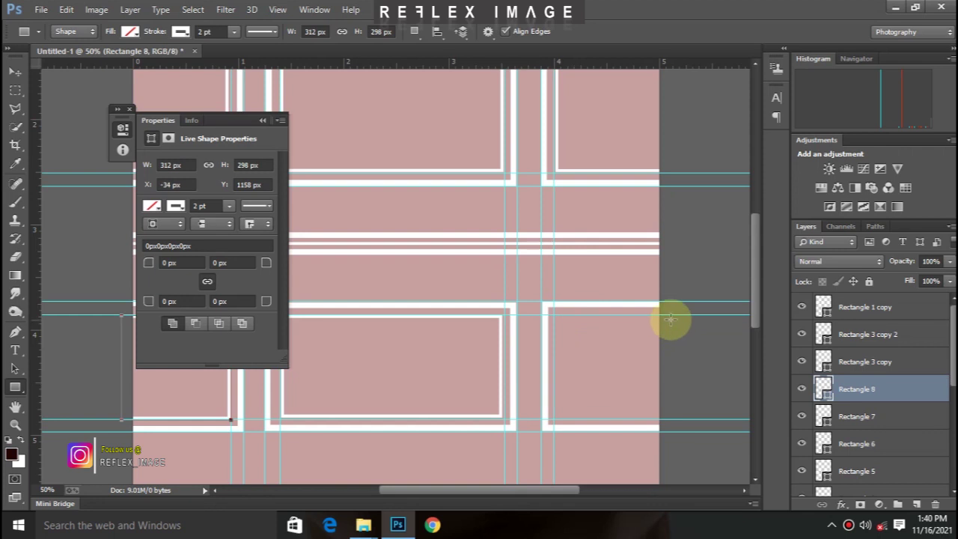
drag(670, 315, 555, 419)
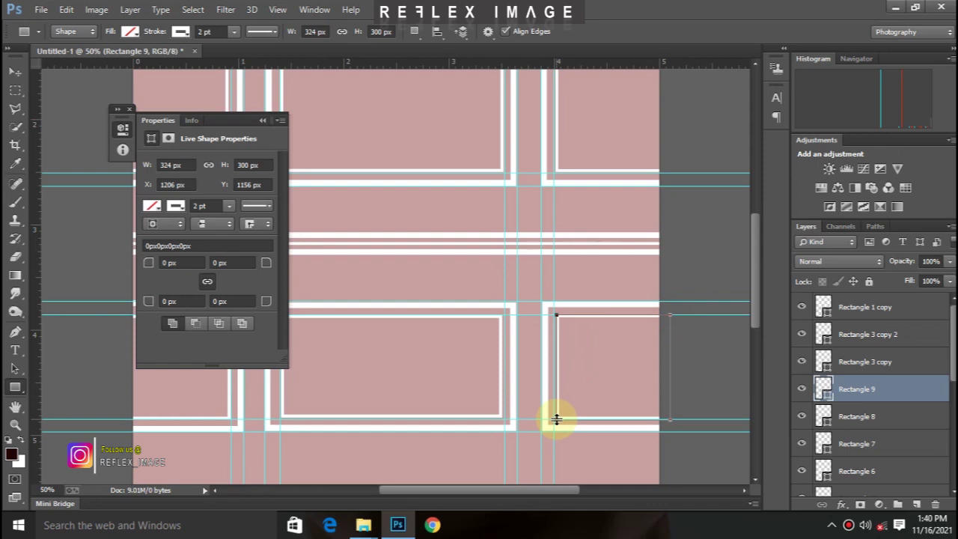
key(ctrl+minus)
key(ctrl+minus)
key(ctrl+minus)
key(ctrl+plus)
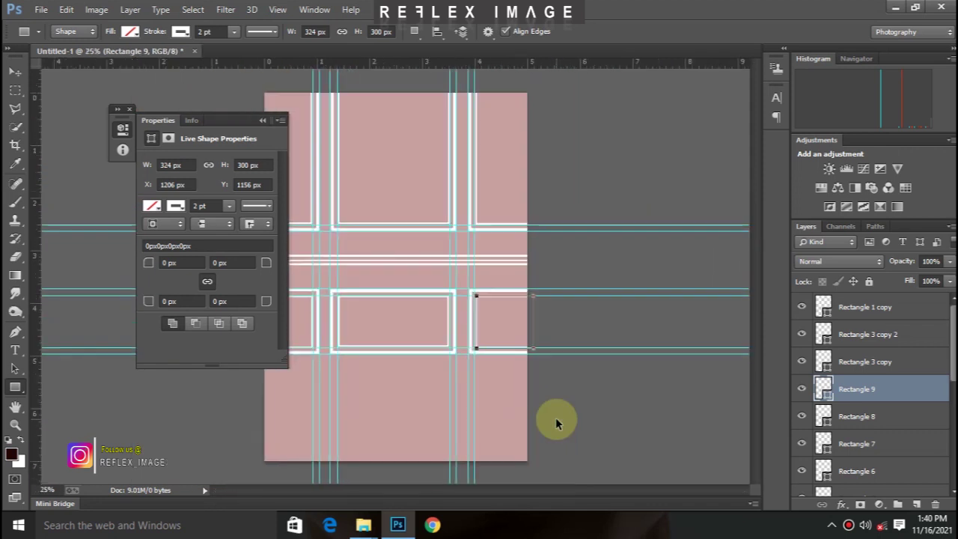
key(ctrl+minus)
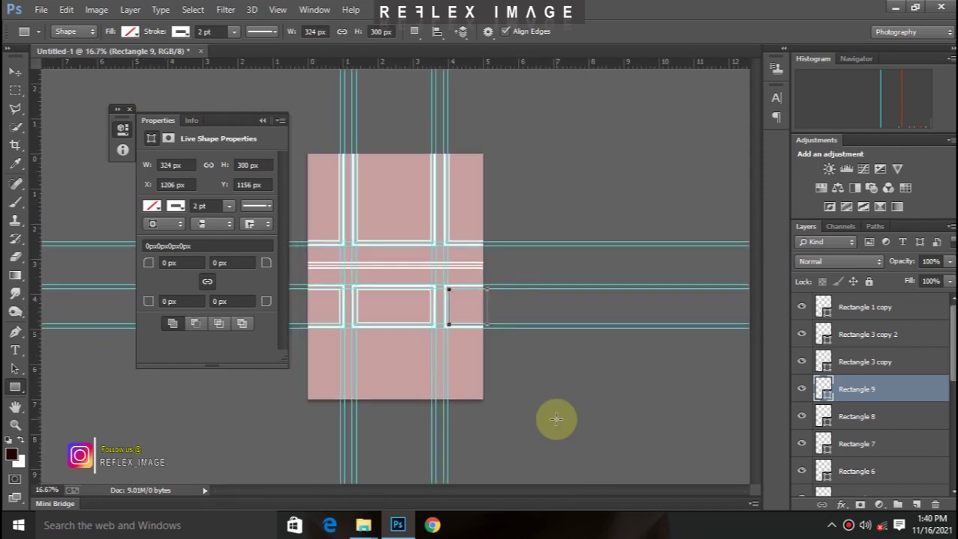
click(10, 75)
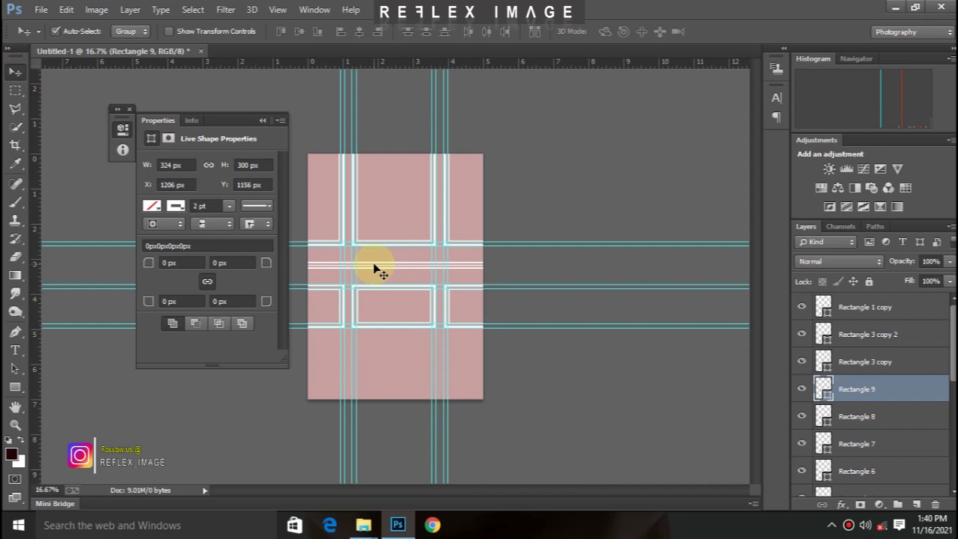
Step: Zoom in and back out to view the whole pink wall
key(ctrl+plus)
key(ctrl+minus)
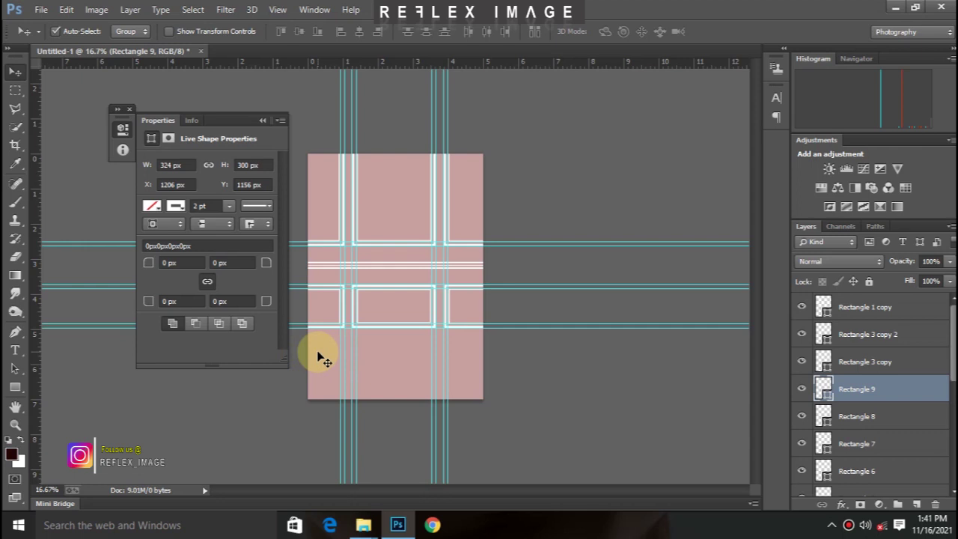
Step: Draw a full-width 1554×24 px rail below the lower panels with a 4 pt white stroke
click(15, 386)
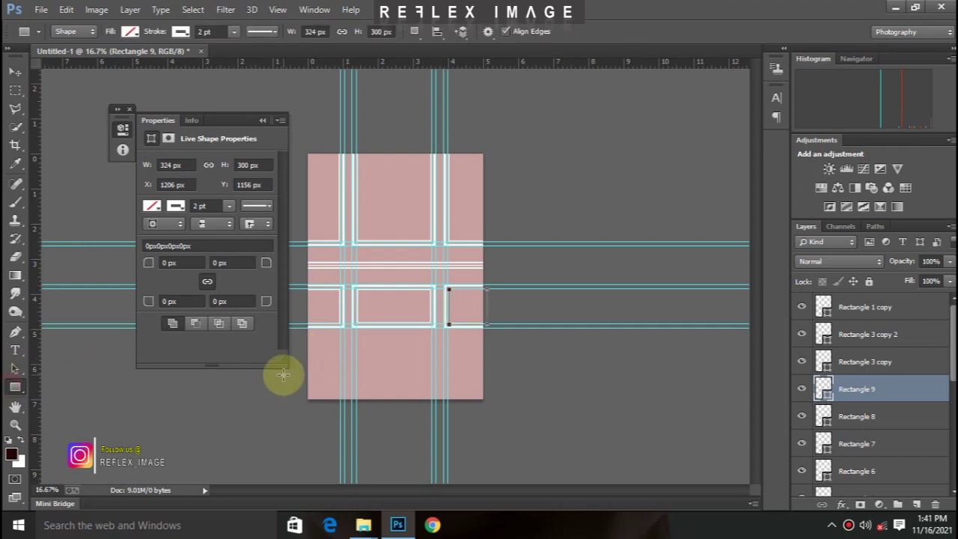
drag(310, 344, 488, 346)
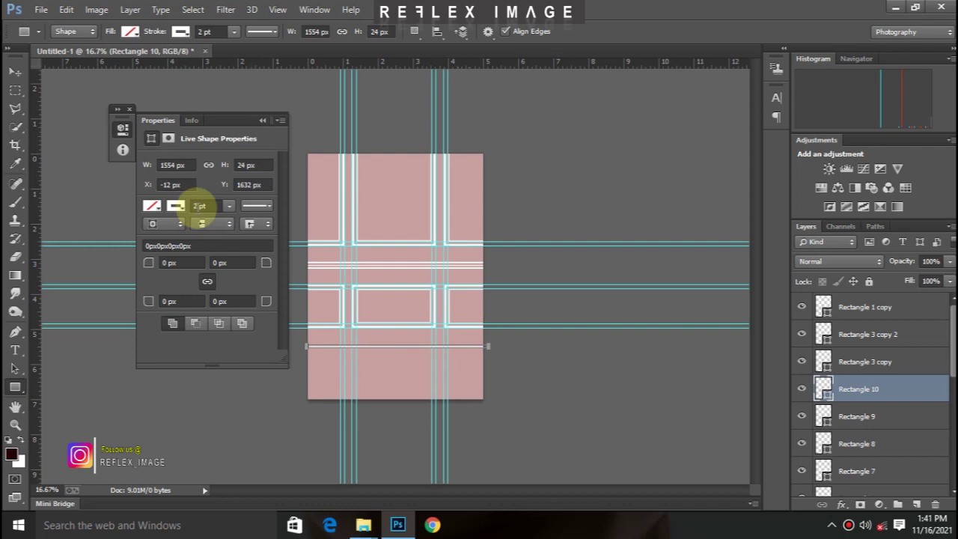
click(202, 206)
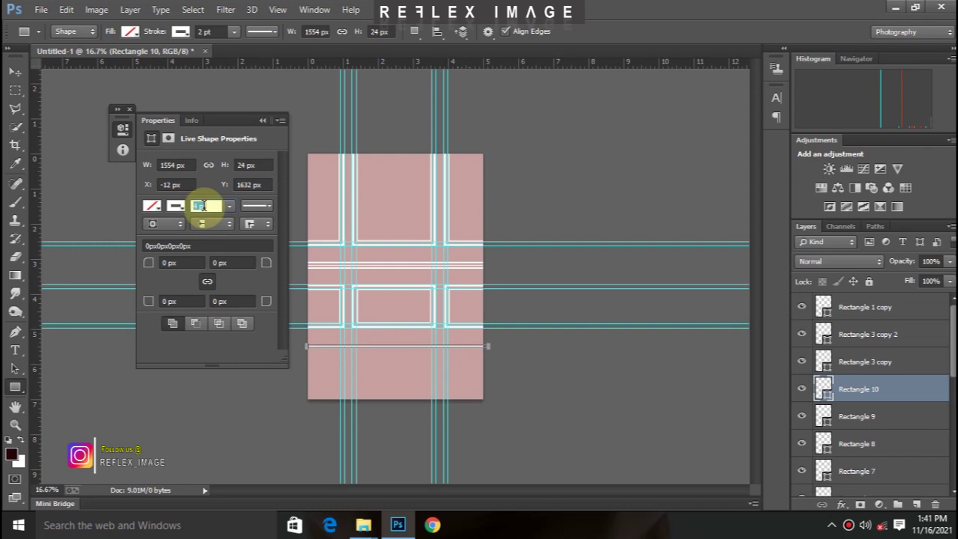
text(4)
key(Return)
key(ctrl+minus)
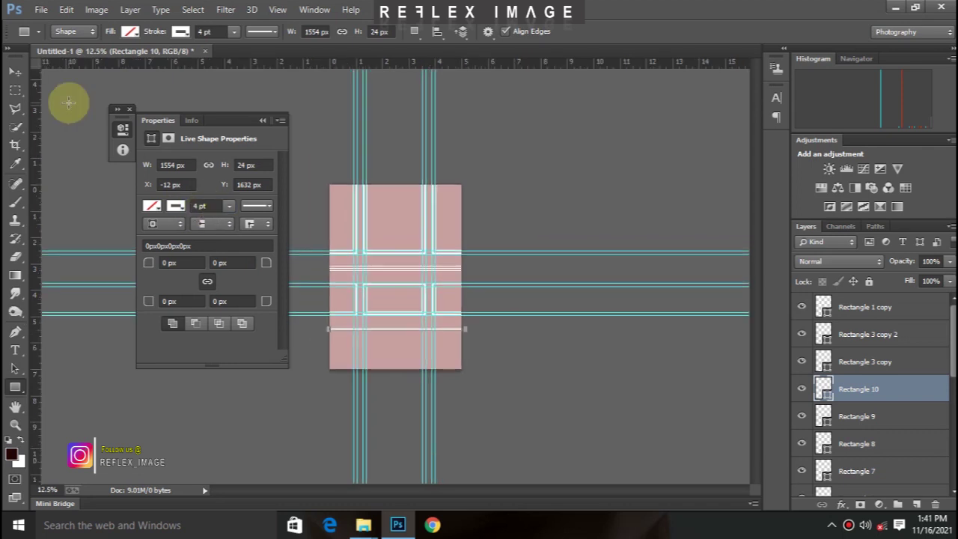
click(15, 73)
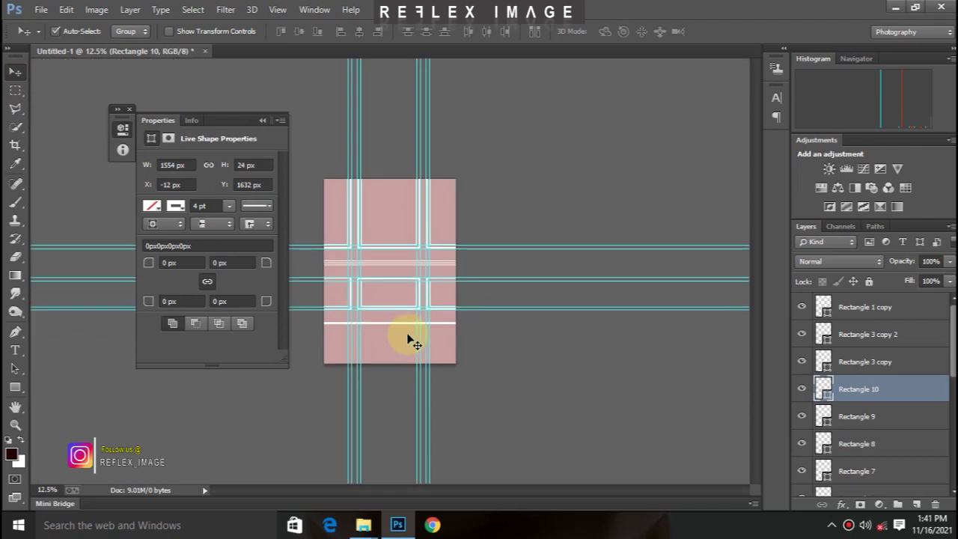
key(ctrl+plus)
key(ctrl+plus)
key(ctrl+minus)
key(ctrl+minus)
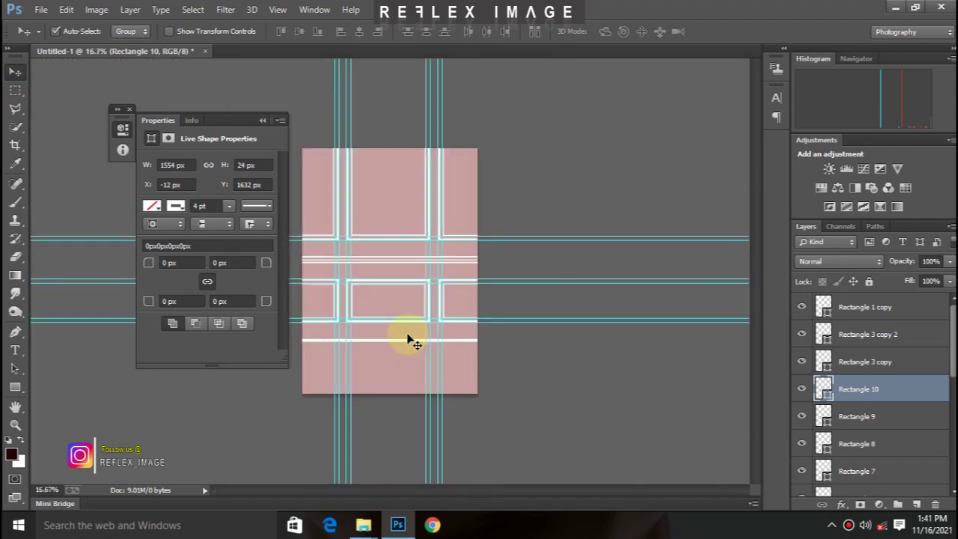
key(ctrl+minus)
key(ctrl+plus)
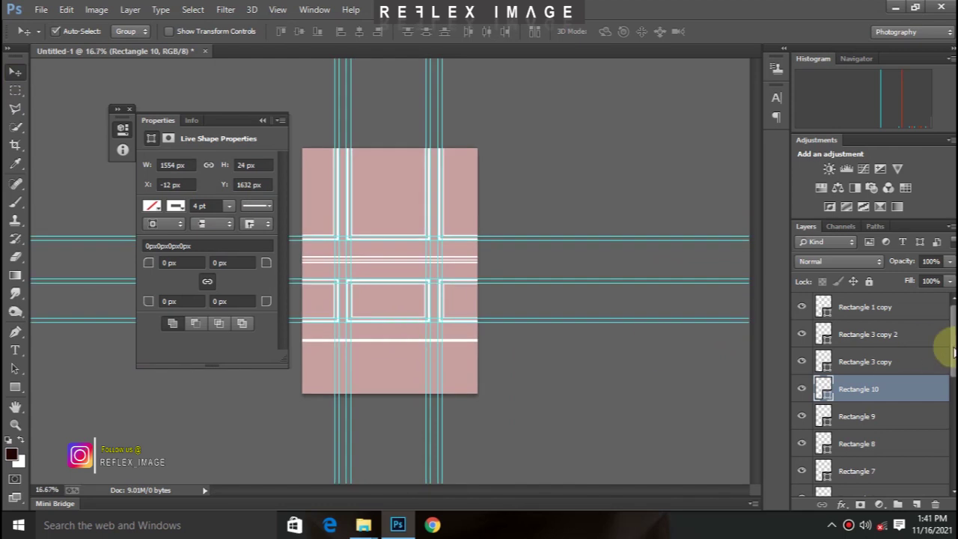
Step: Group all layers from Rectangle 1 to Rectangle 1 copy into Group 1 and open its Blending Options
drag(953, 356, 953, 470)
click(918, 437)
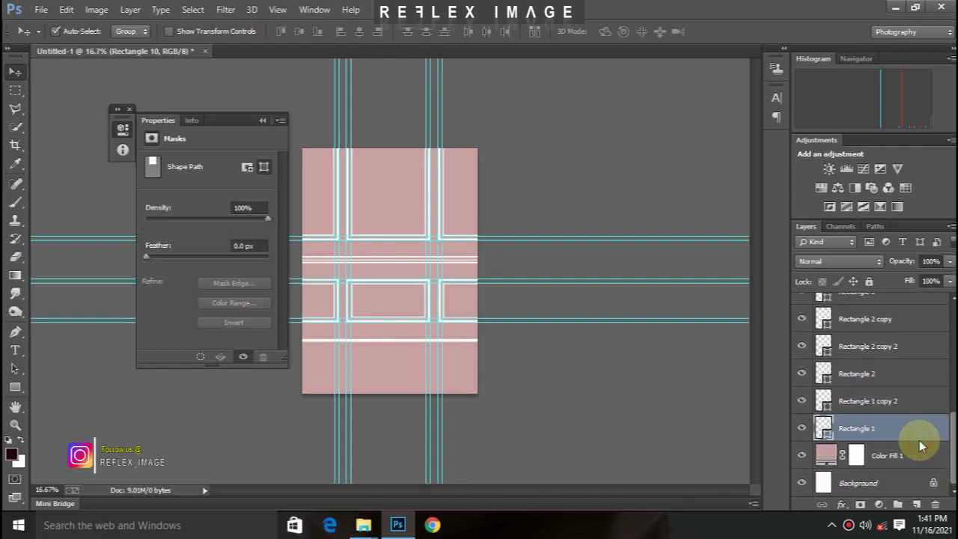
drag(945, 441, 941, 325)
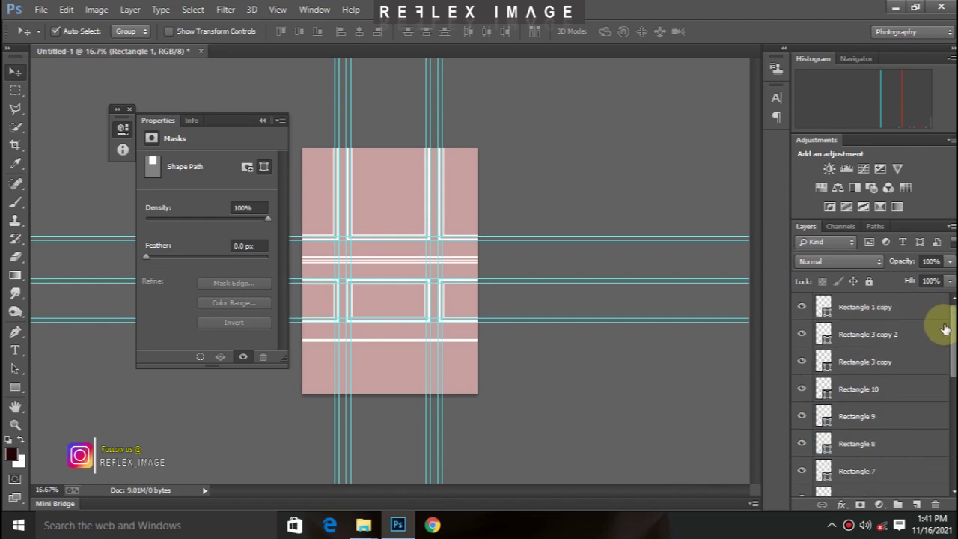
shift+click(893, 310)
key(ctrl+g)
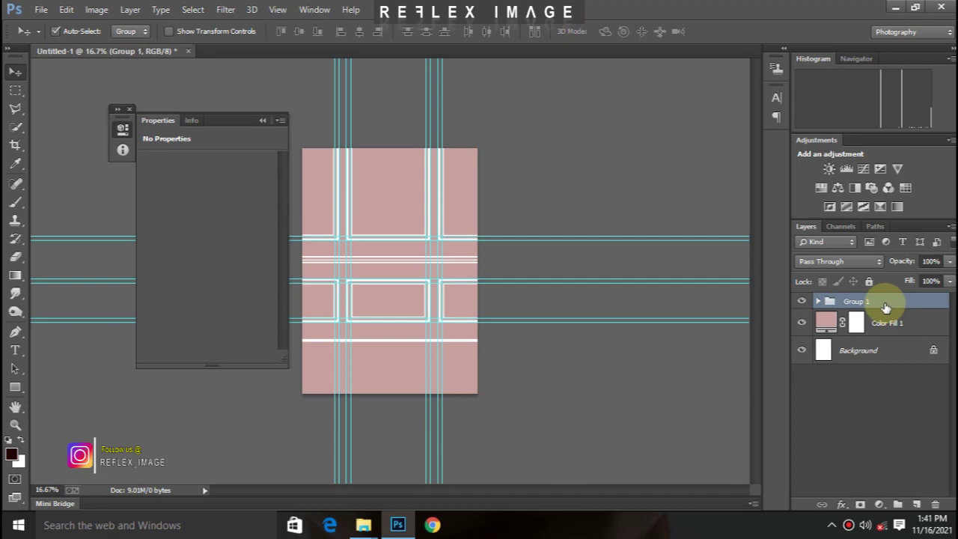
right_click(885, 306)
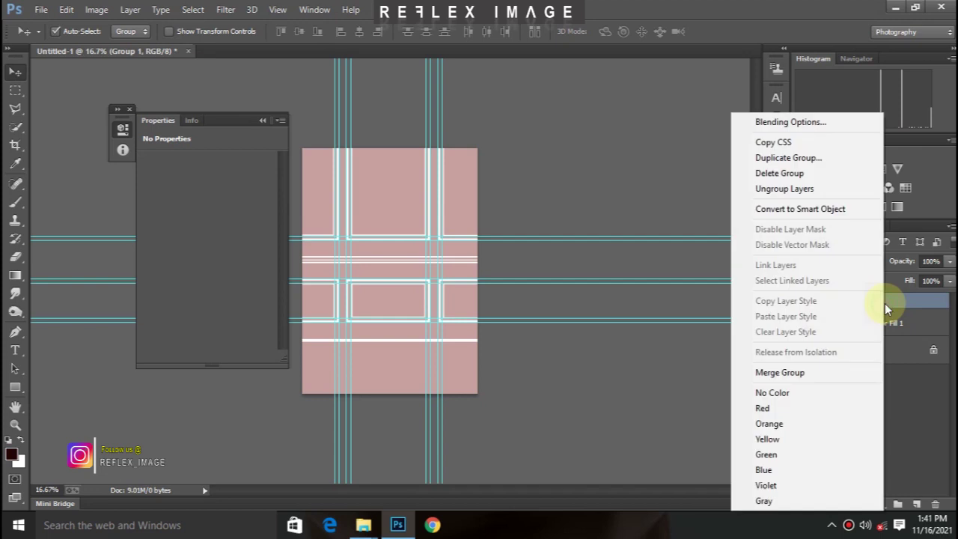
click(798, 124)
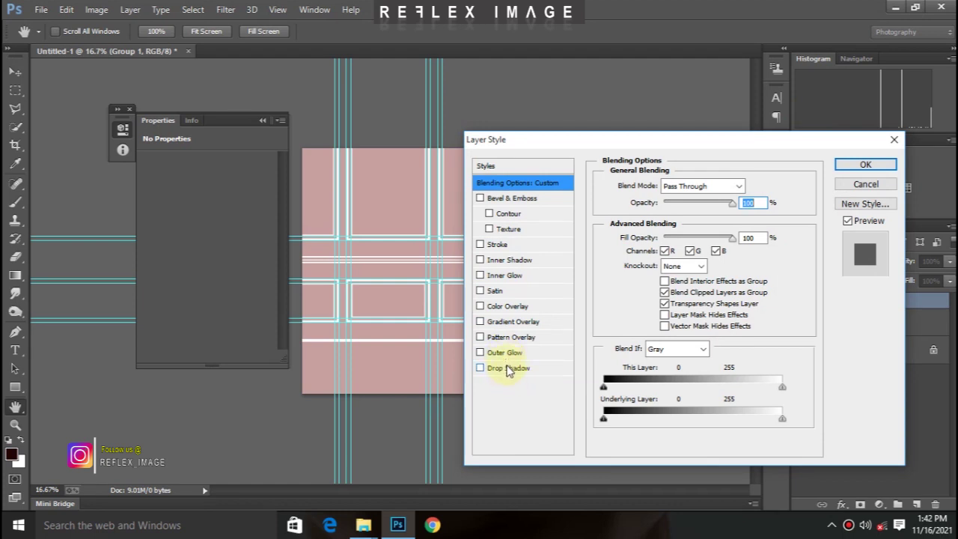
Step: Add a drop shadow to Group 1 with size 10 px and 5% spread
click(508, 368)
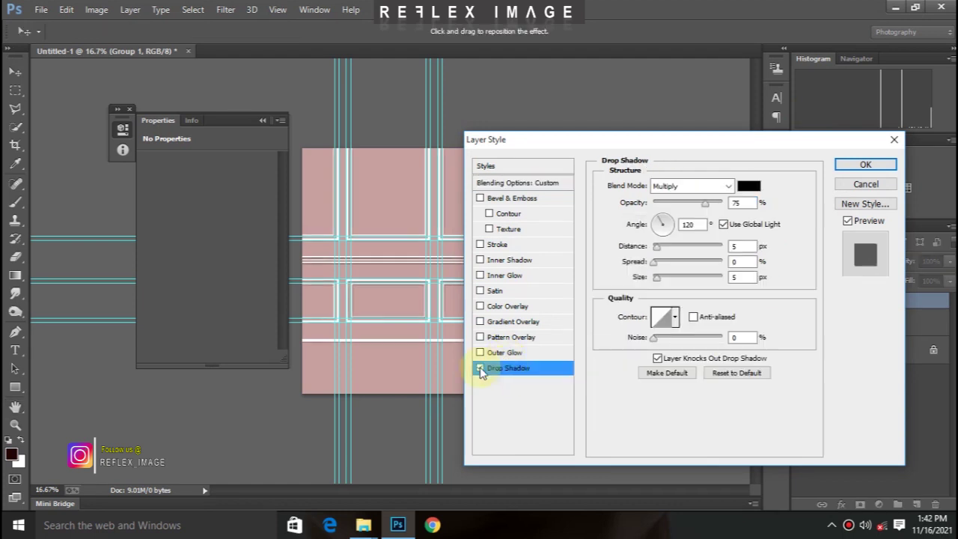
key(ctrl+plus)
key(ctrl+plus)
key(ctrl+plus)
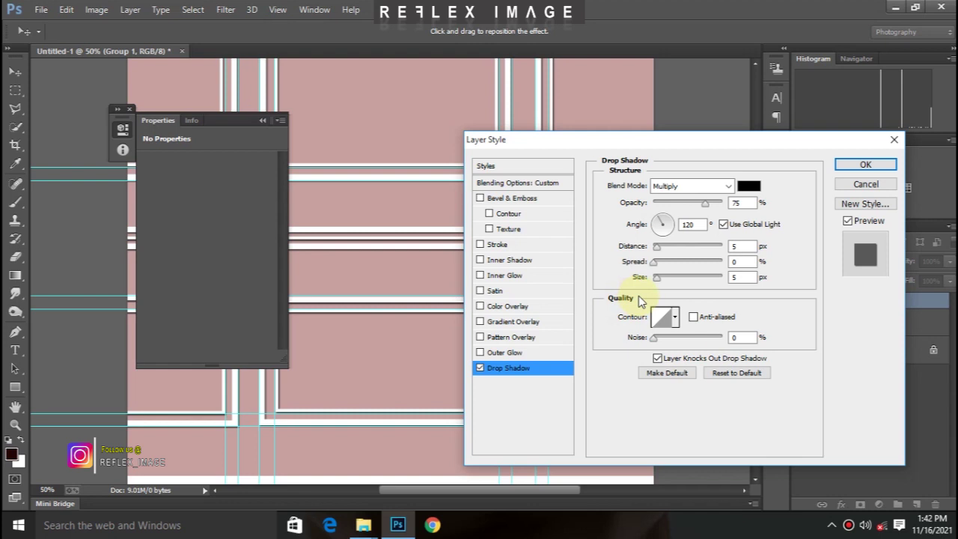
drag(659, 283, 659, 282)
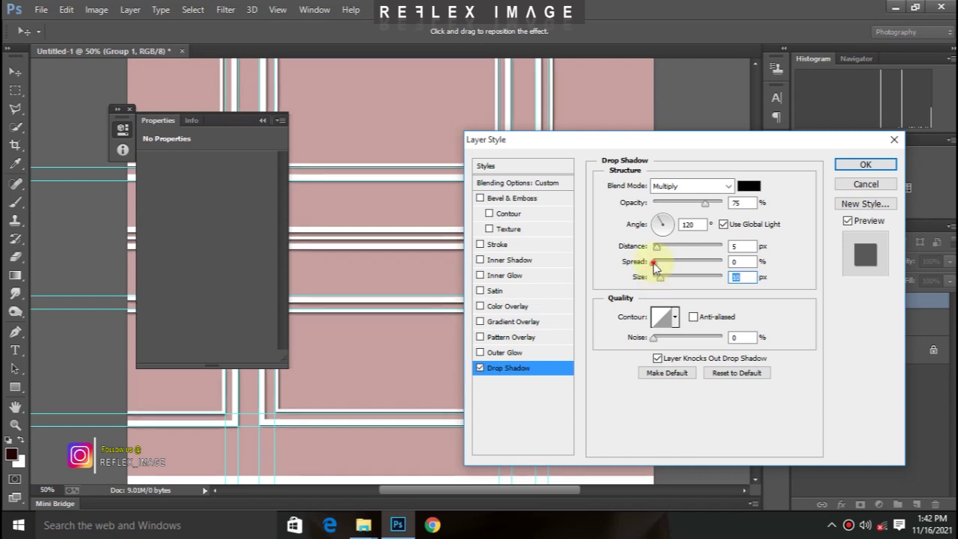
click(654, 264)
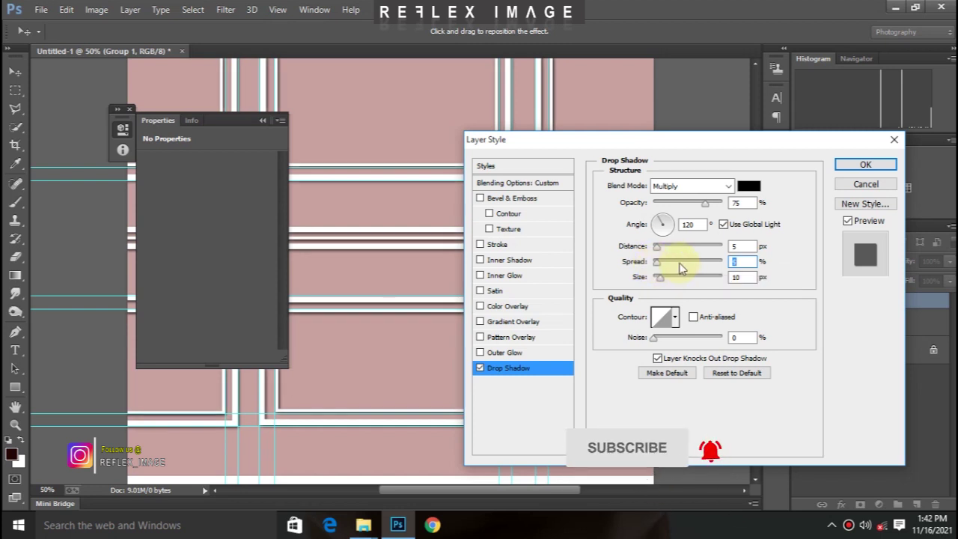
text(5)
click(737, 247)
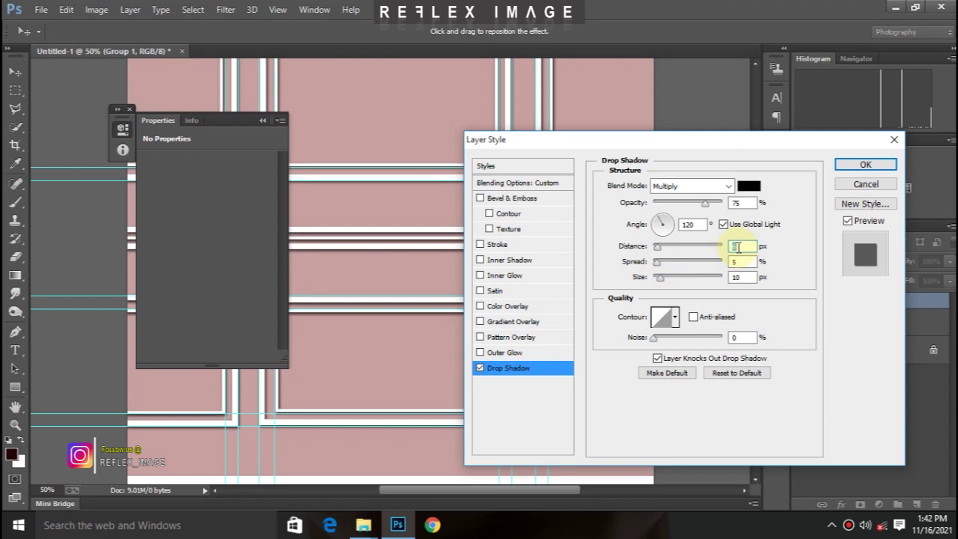
Step: Check the shadow up close and enable Outer Glow on Group 1
key(ctrl+minus)
key(ctrl+minus)
key(ctrl+minus)
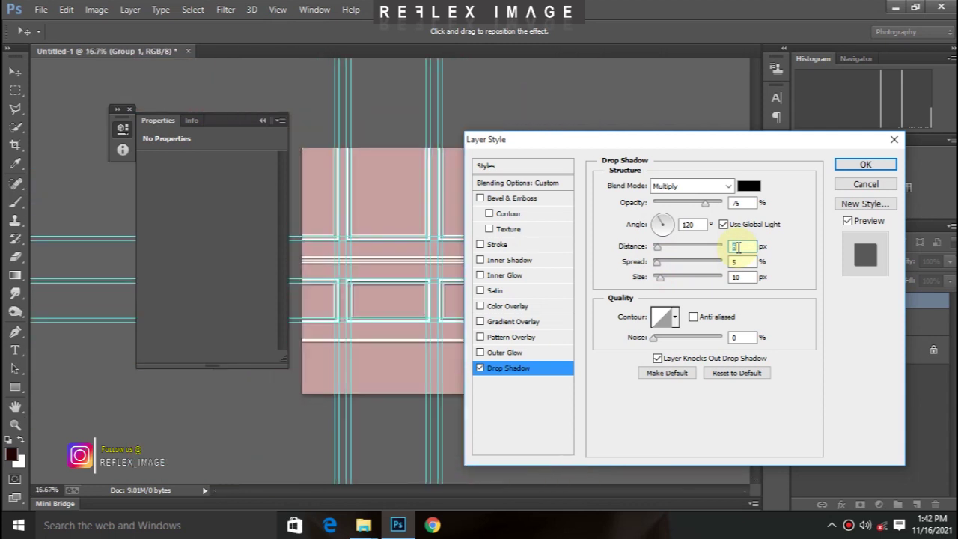
key(ctrl+plus)
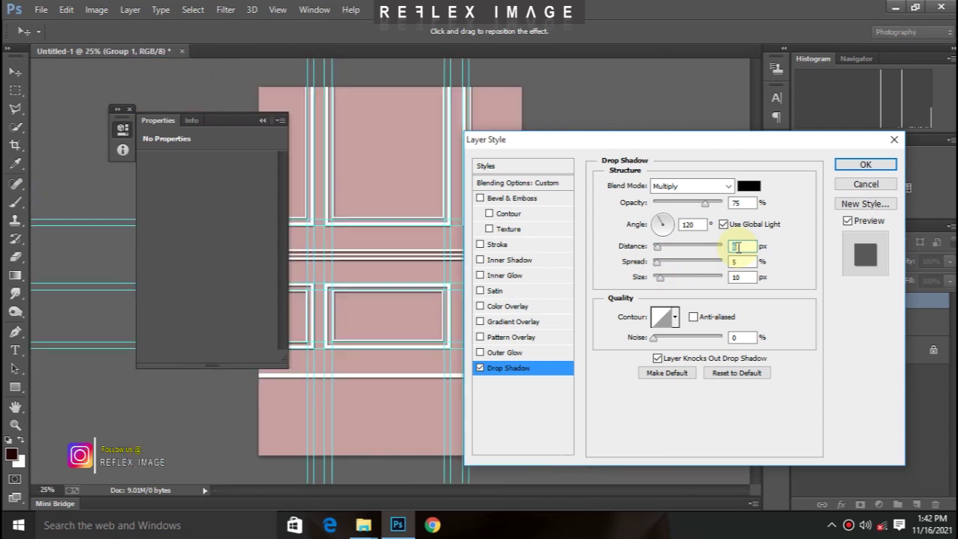
key(ctrl+plus)
key(ctrl+plus)
key(ctrl+plus)
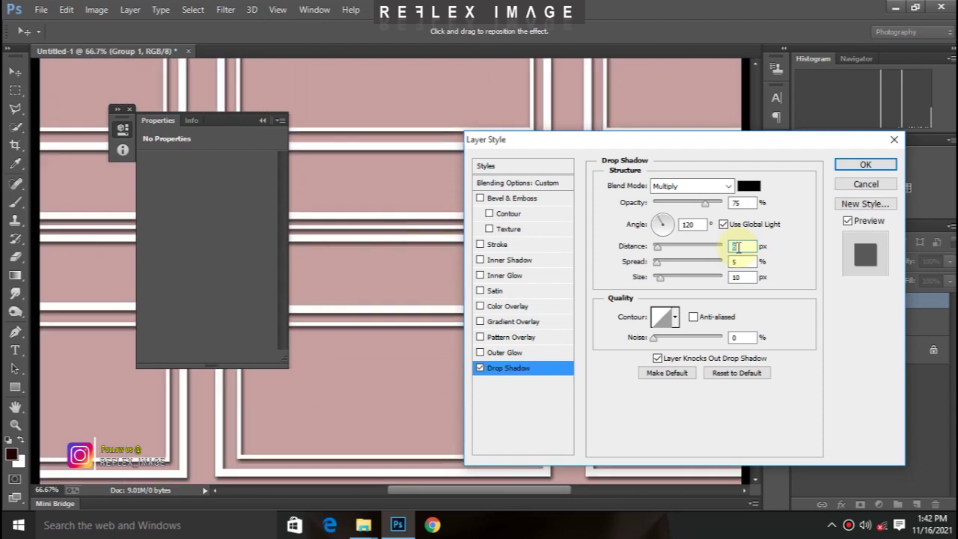
key(ctrl+minus)
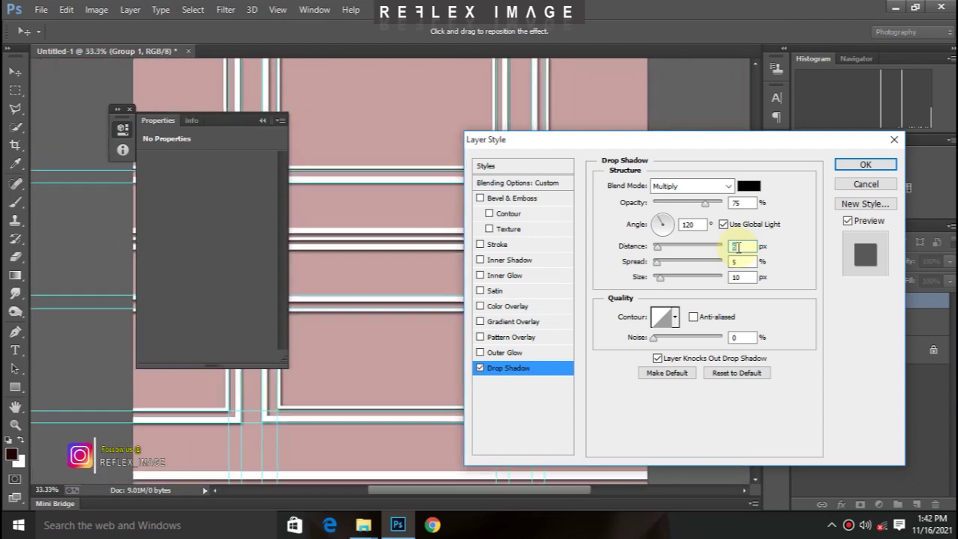
click(517, 353)
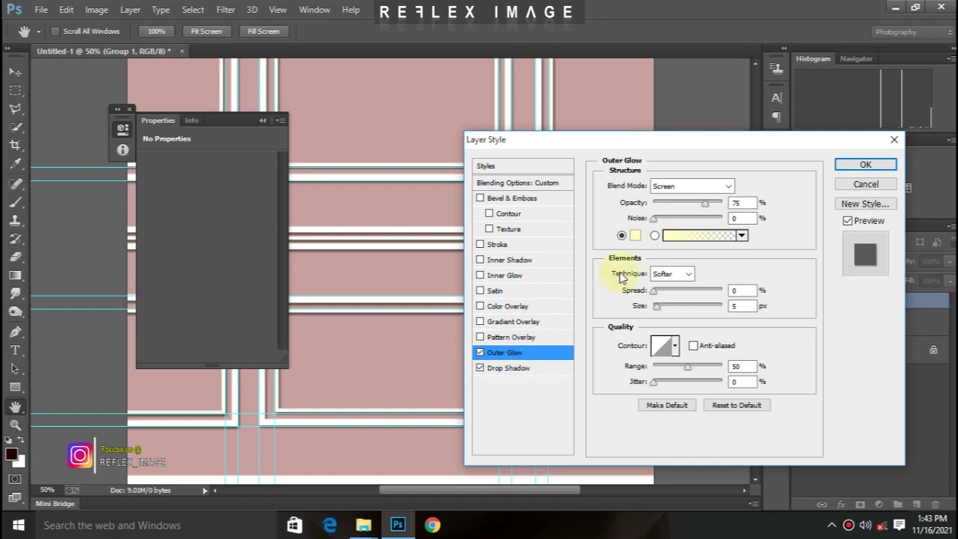
Step: Make the outer glow black (000000) in Normal blend mode
click(635, 235)
text(000000)
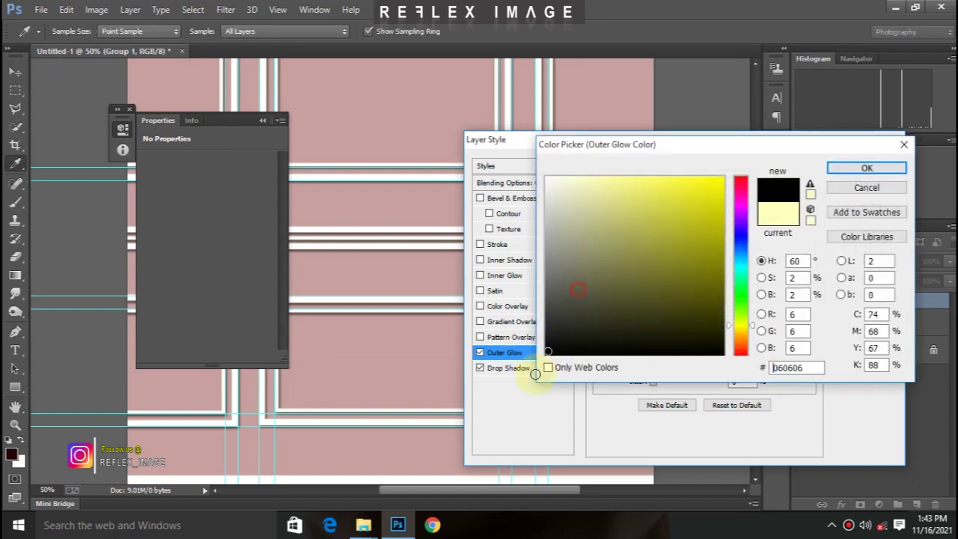
key(Return)
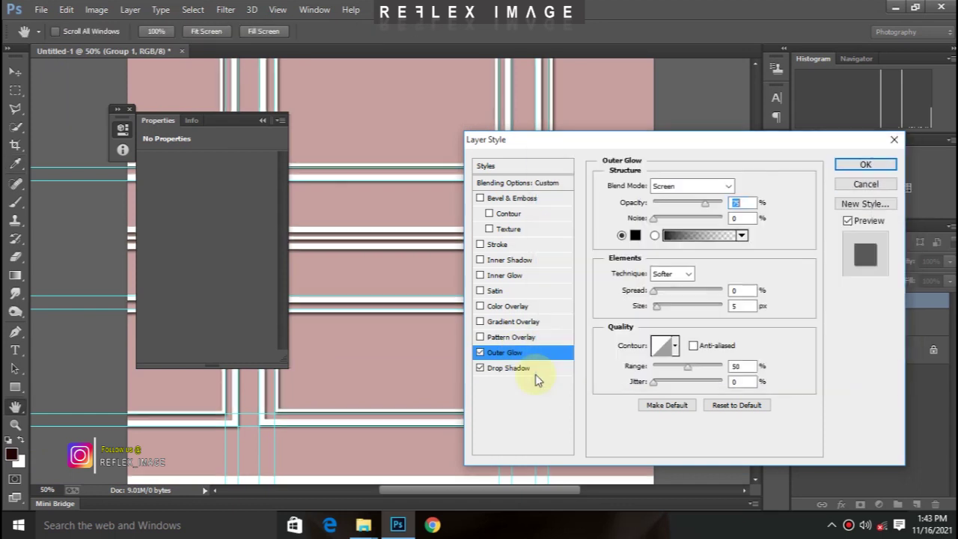
click(696, 186)
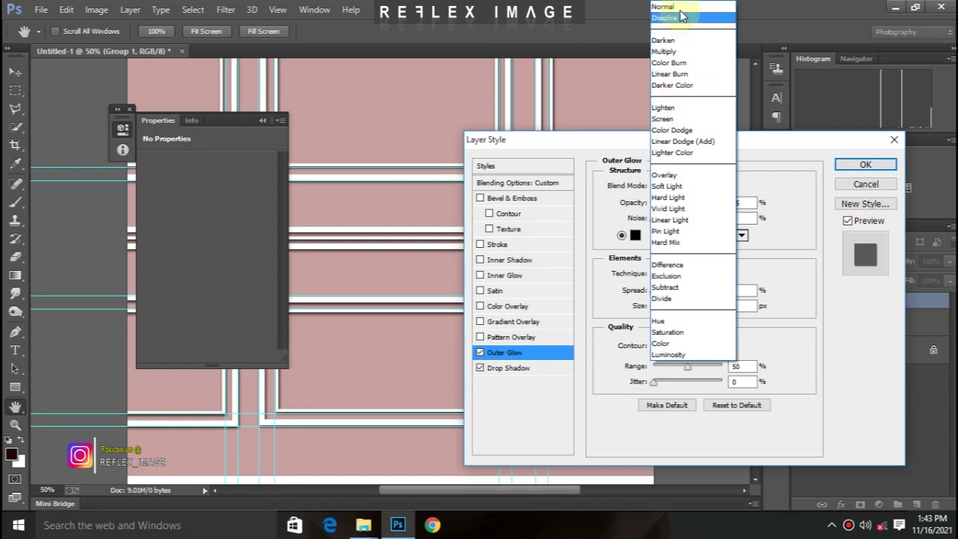
click(681, 6)
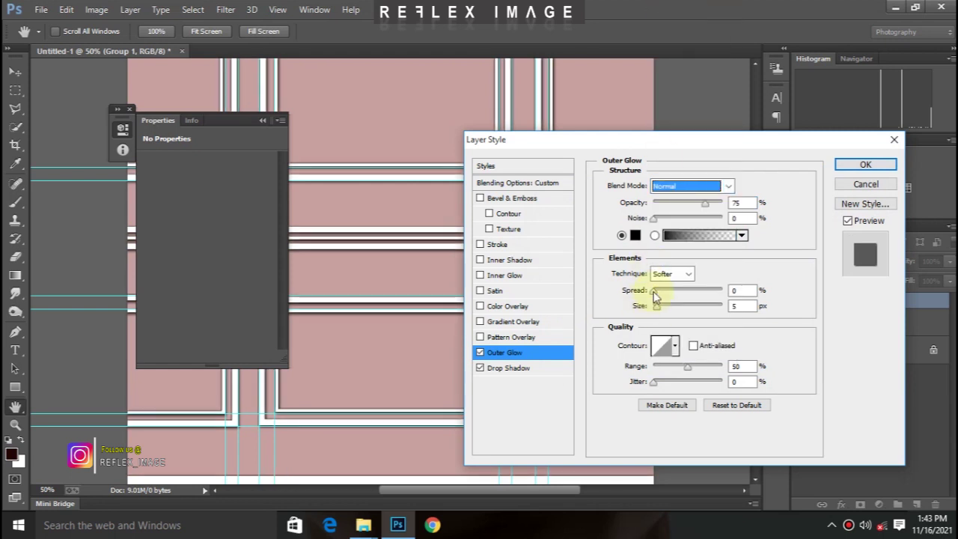
Step: Reduce the outer glow size and set its spread to 3%
drag(657, 311, 660, 312)
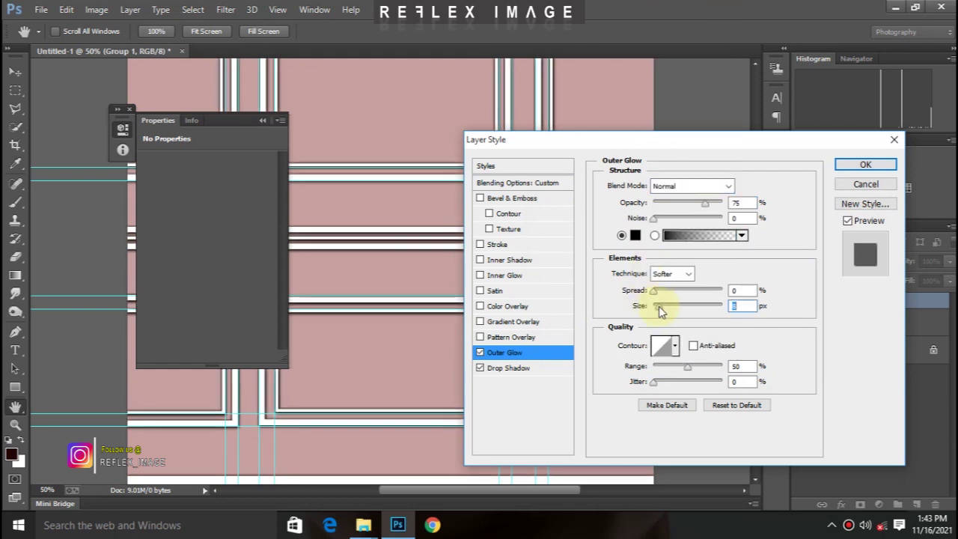
click(656, 291)
drag(656, 291, 668, 297)
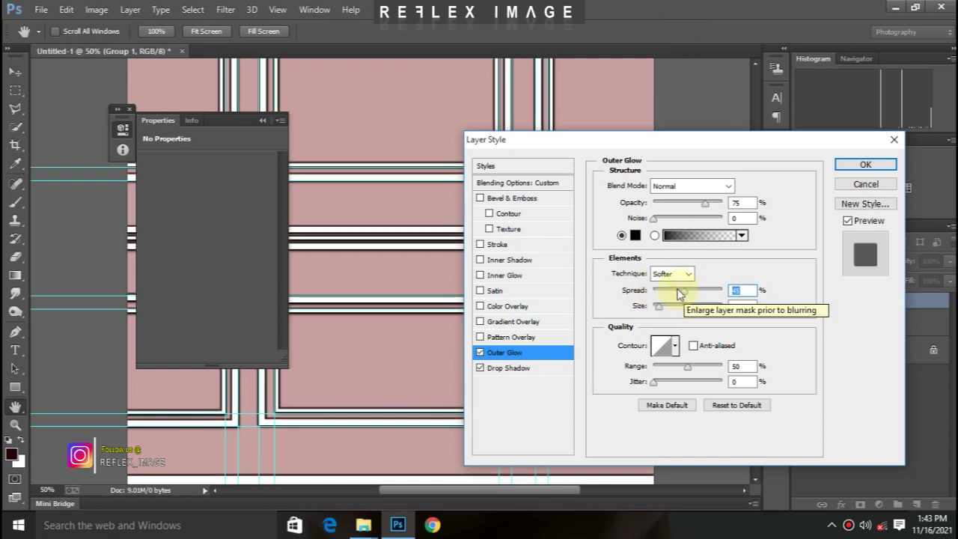
drag(681, 293, 662, 293)
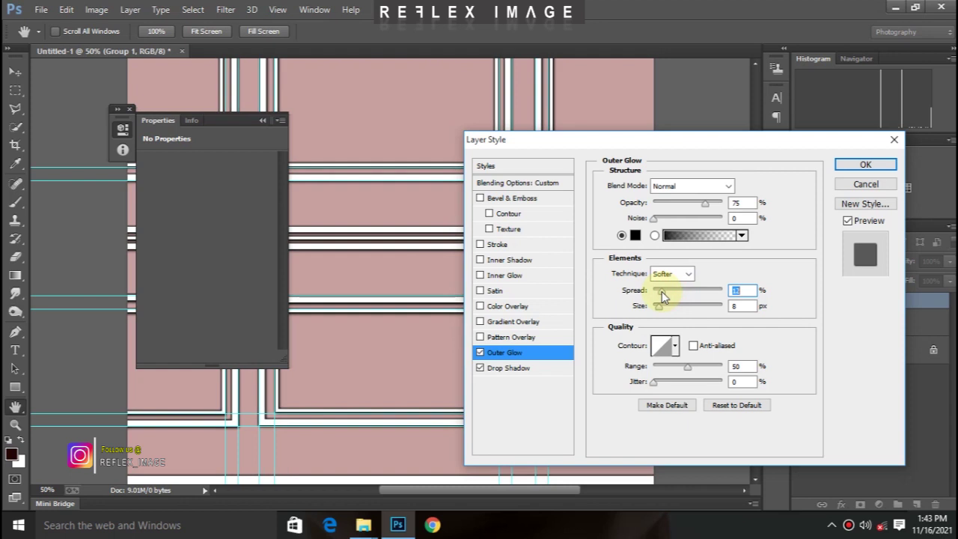
key(ctrl+plus)
key(ctrl+plus)
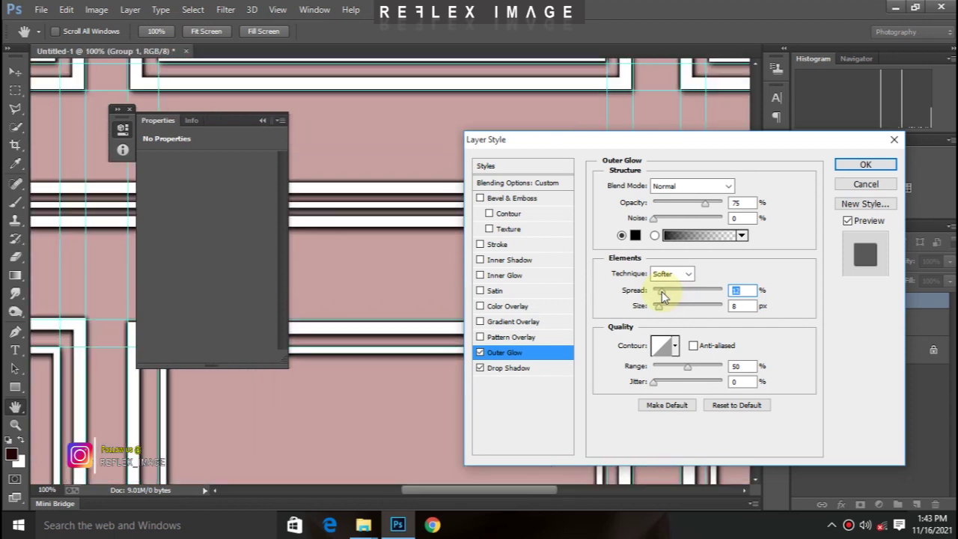
drag(661, 291, 661, 317)
click(661, 305)
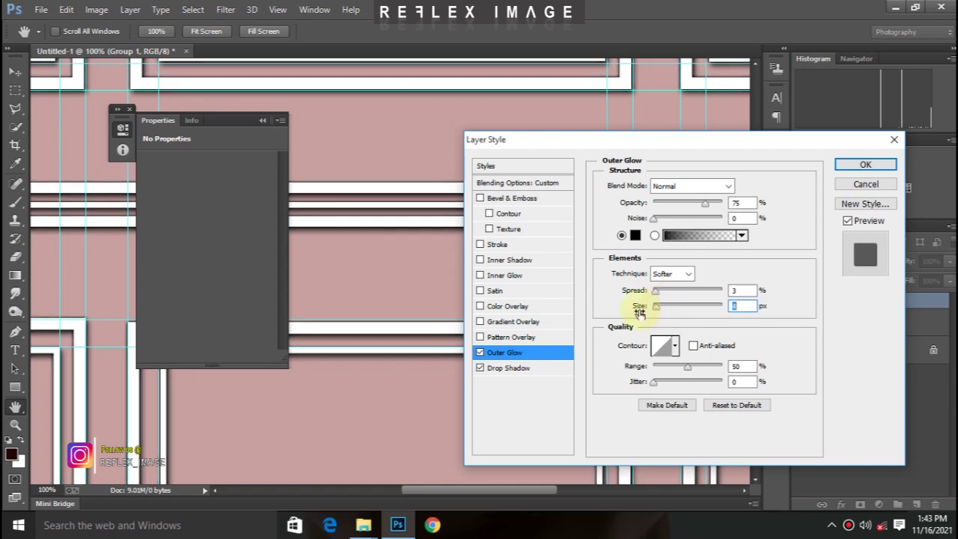
click(542, 369)
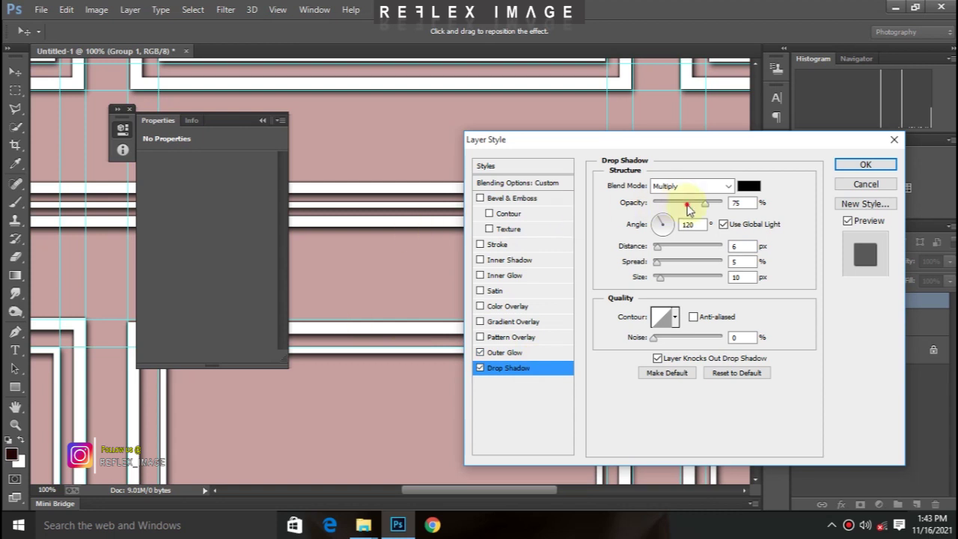
Step: Lower Group 1's drop shadow opacity to about 49%, compare it off and on, and apply the style
drag(683, 205, 688, 208)
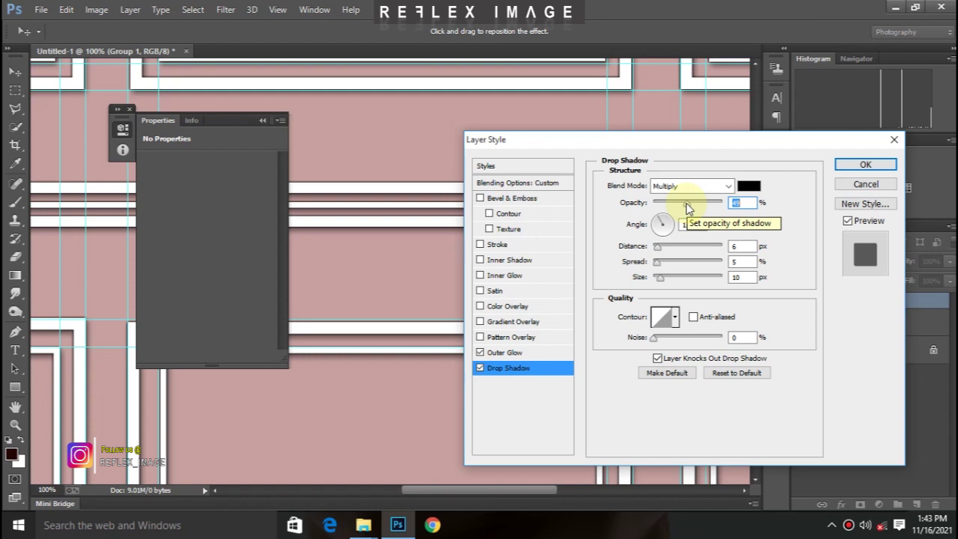
click(481, 367)
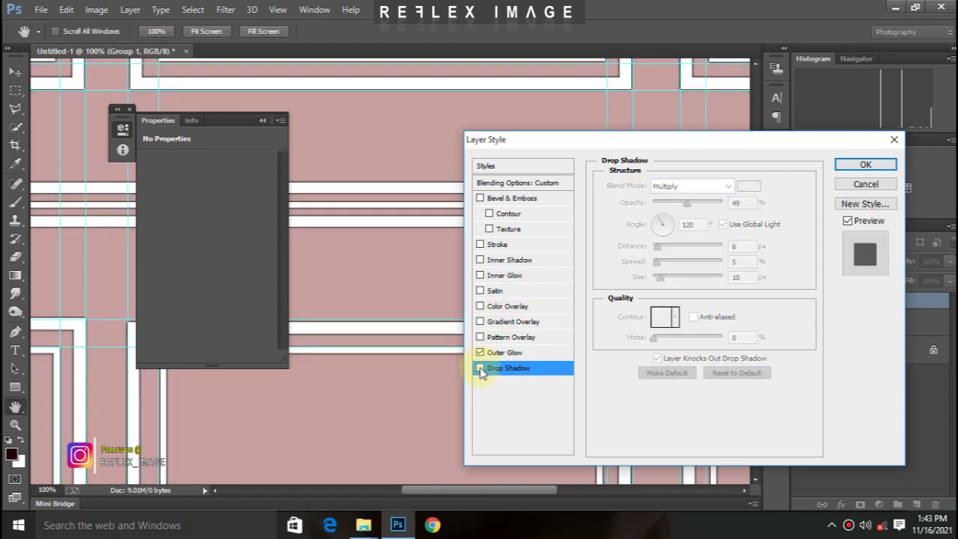
click(481, 367)
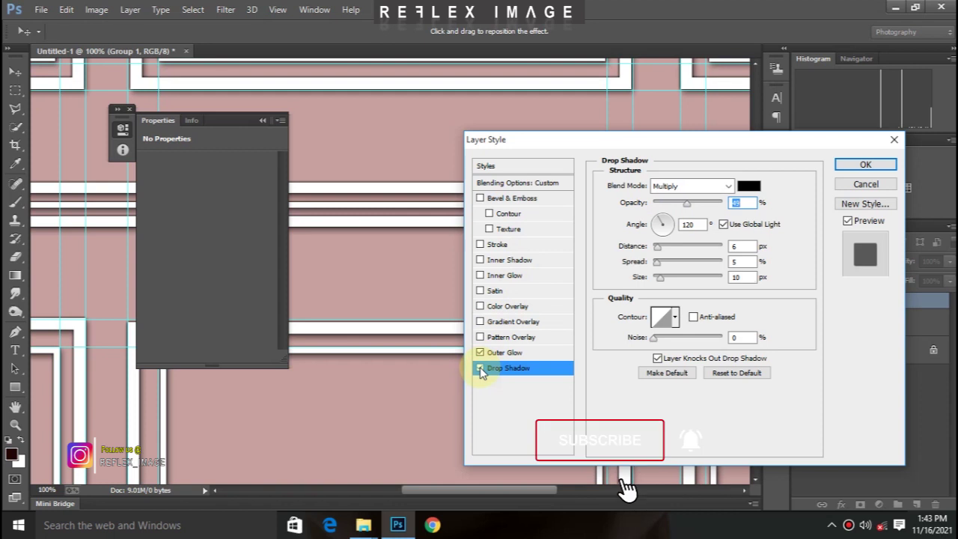
key(ctrl+minus)
key(ctrl+minus)
key(ctrl+minus)
key(ctrl+minus)
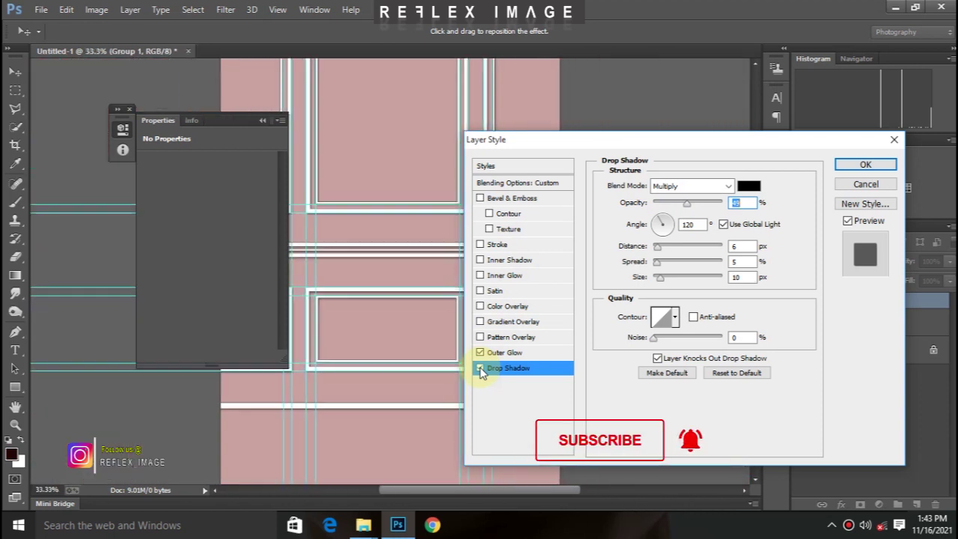
click(865, 164)
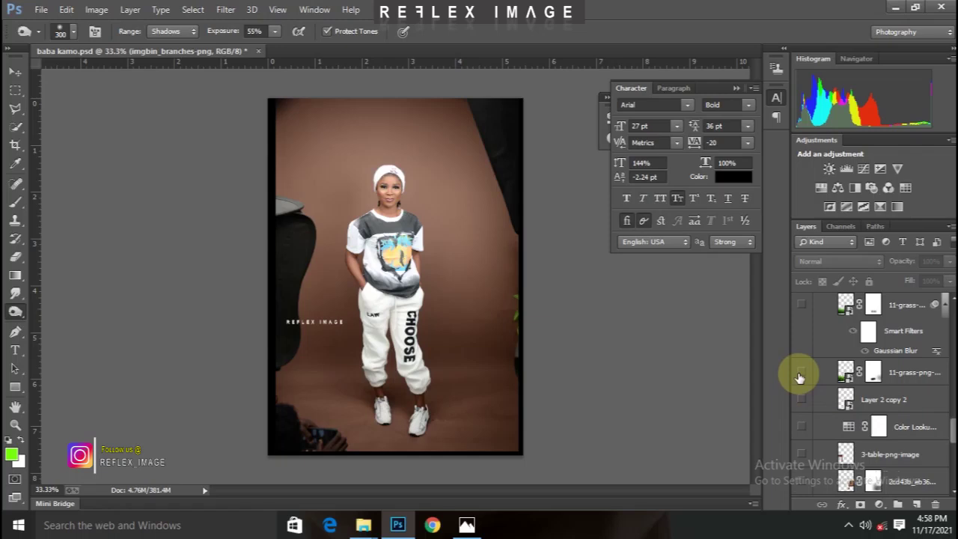
Step: Show the grass, blurred grass, forest background, leaves and imgbin_branches layers
click(801, 373)
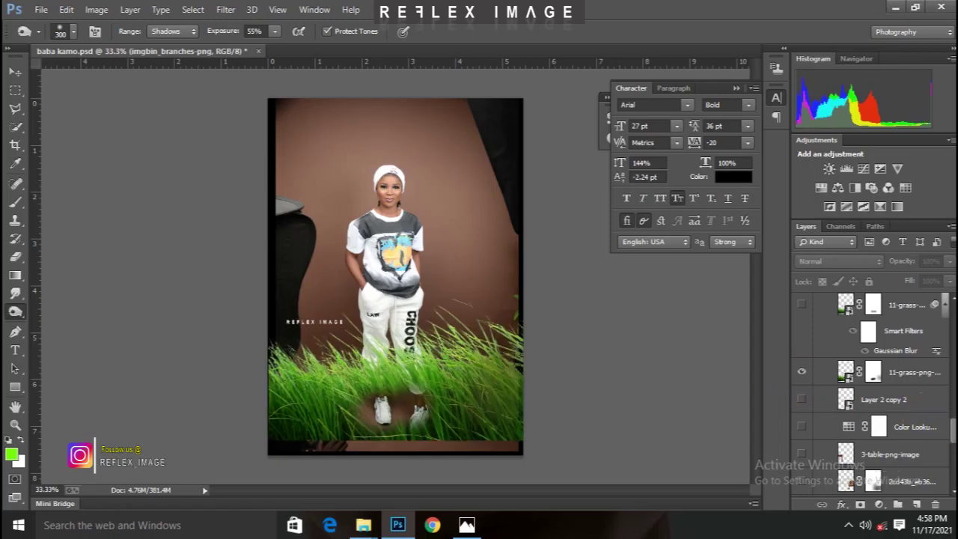
scroll(814, 359, up, 2)
click(801, 343)
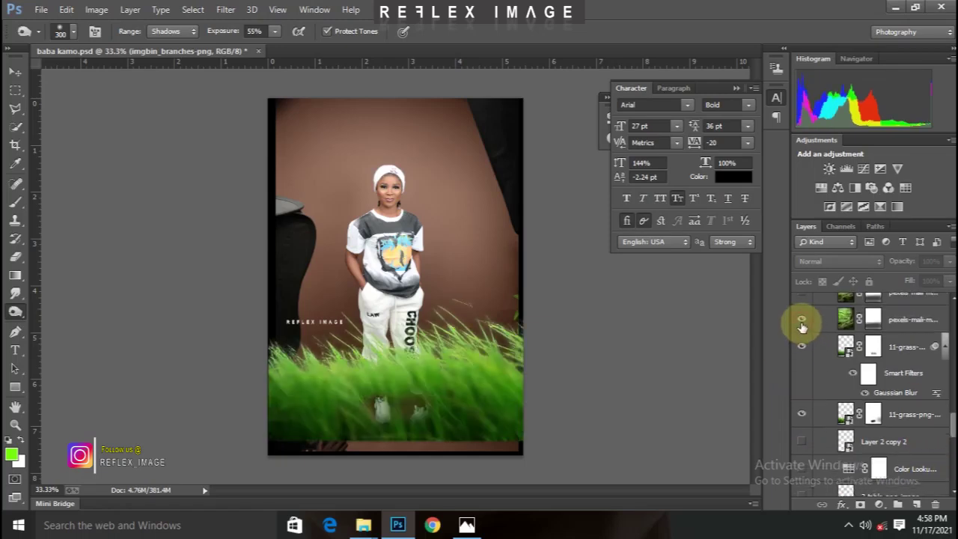
click(801, 319)
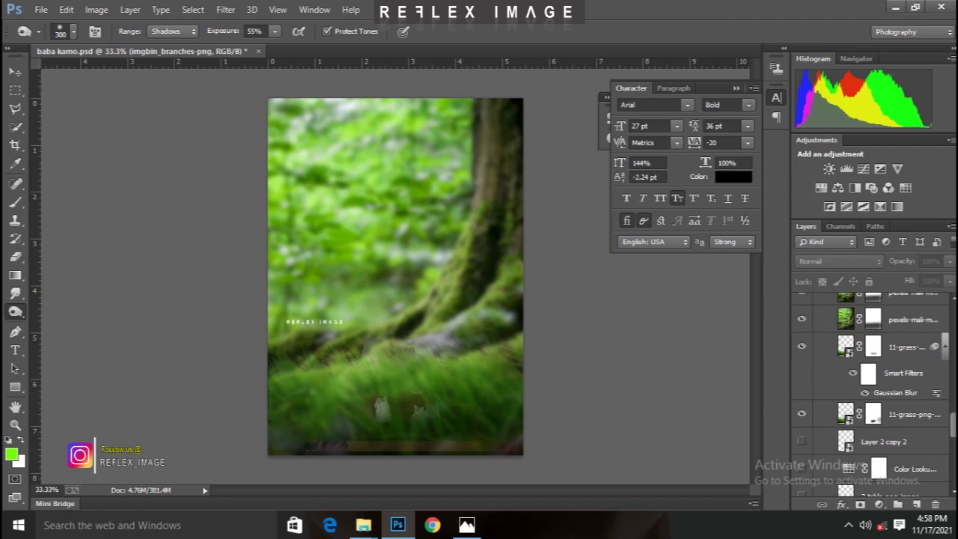
scroll(808, 359, up, 5)
click(801, 377)
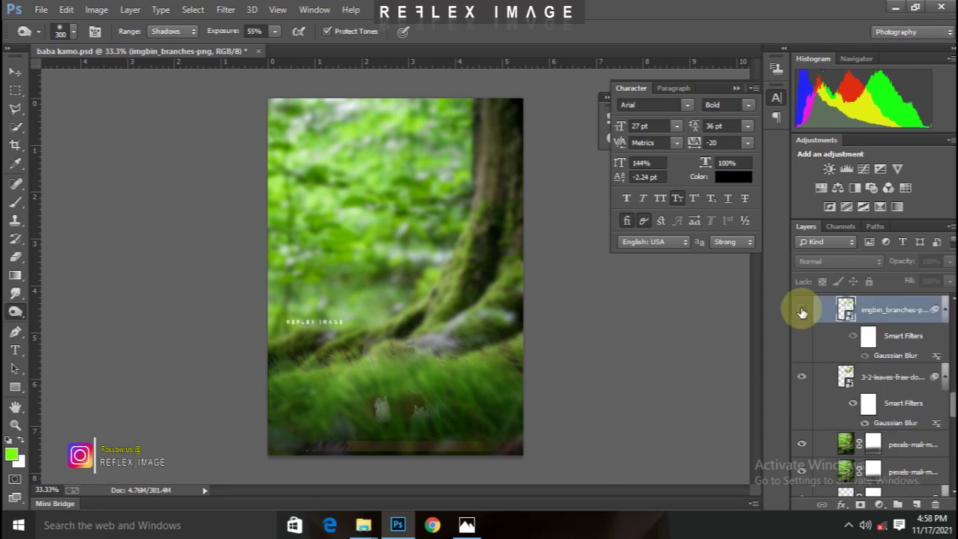
click(801, 309)
Step: Show the Selective Color adjustment, the model's Layer 2, Layer 9, Color Lookup and 3-2-leaves layers
scroll(802, 367, up, 5)
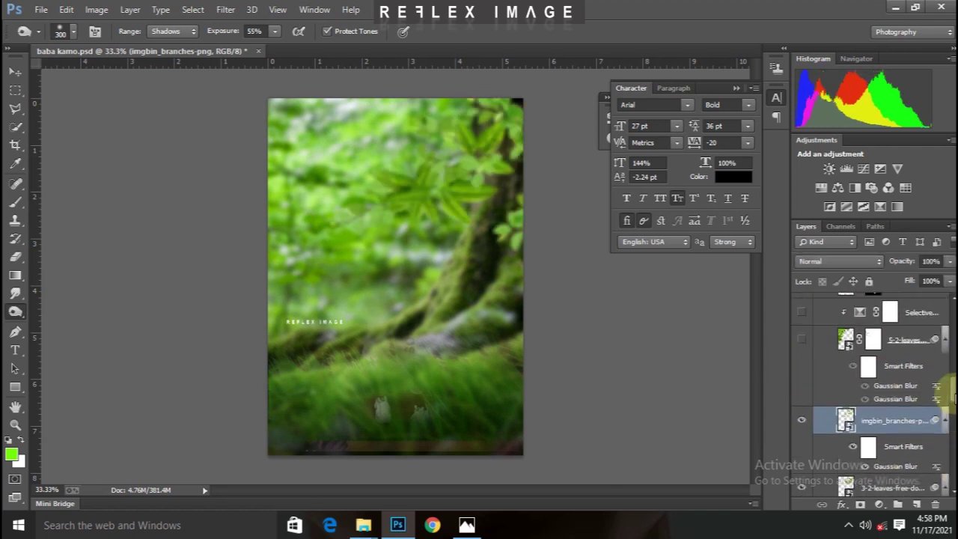
click(802, 341)
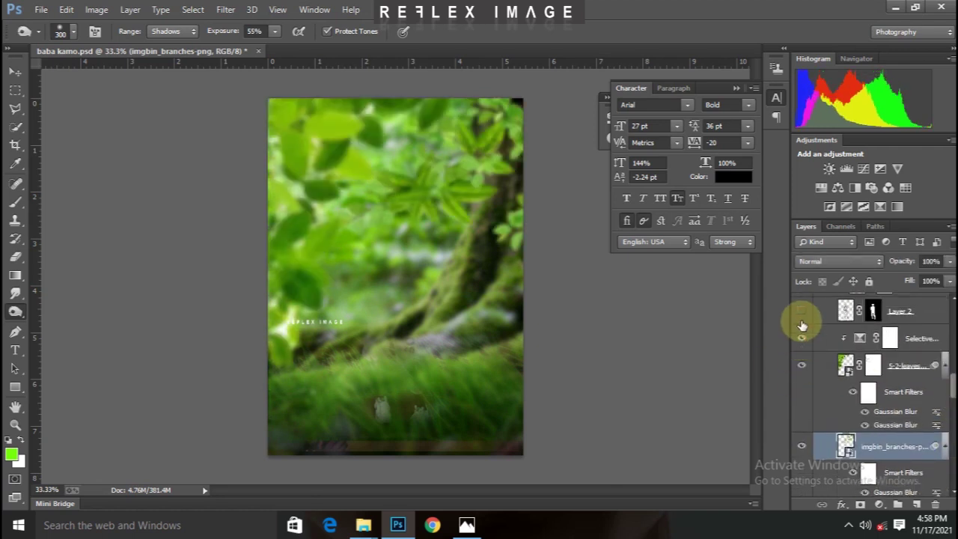
click(802, 310)
scroll(868, 374, up, 3)
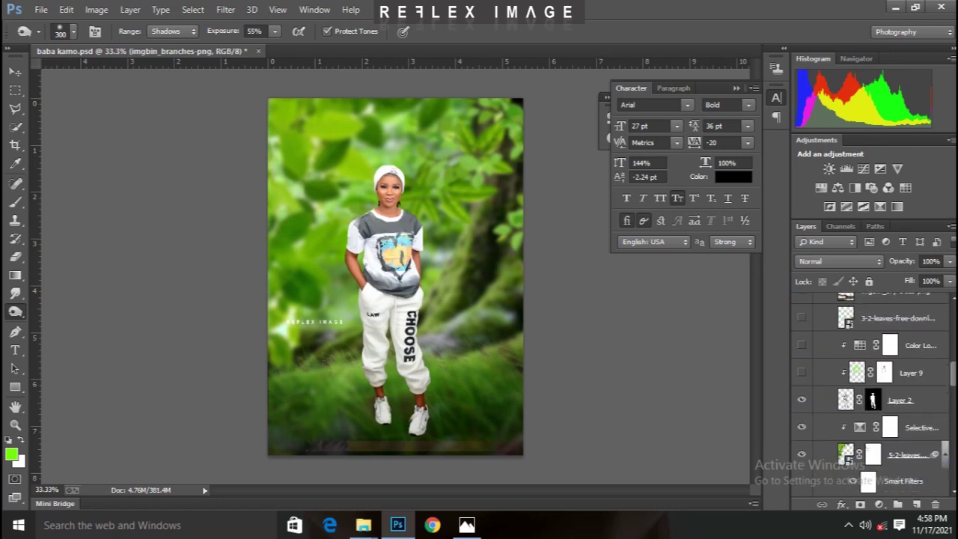
click(802, 373)
click(801, 345)
click(802, 317)
Step: Show the lower and top grass, tropical plant and both 7-2-leaves-png-hd layers
scroll(802, 317, up, 1)
scroll(802, 351, up, 2)
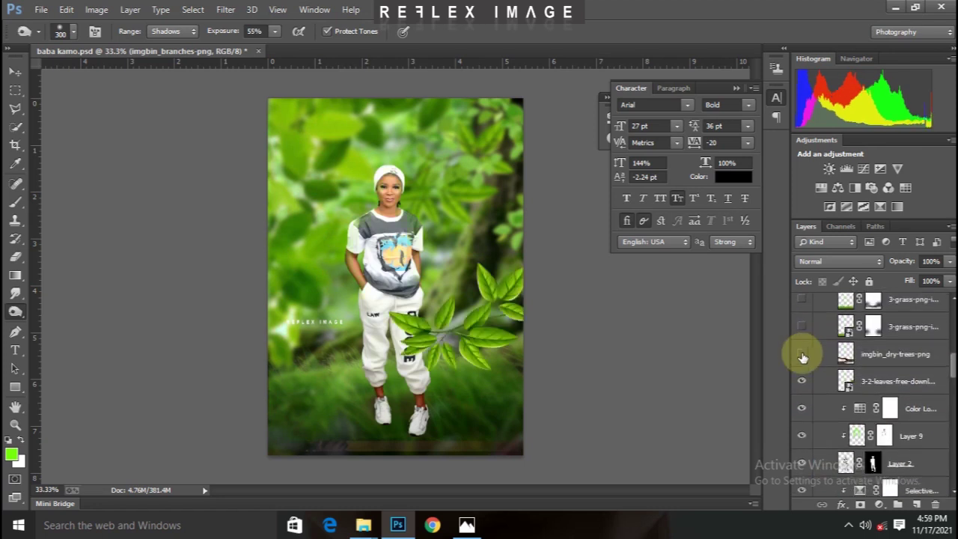
click(801, 327)
click(802, 299)
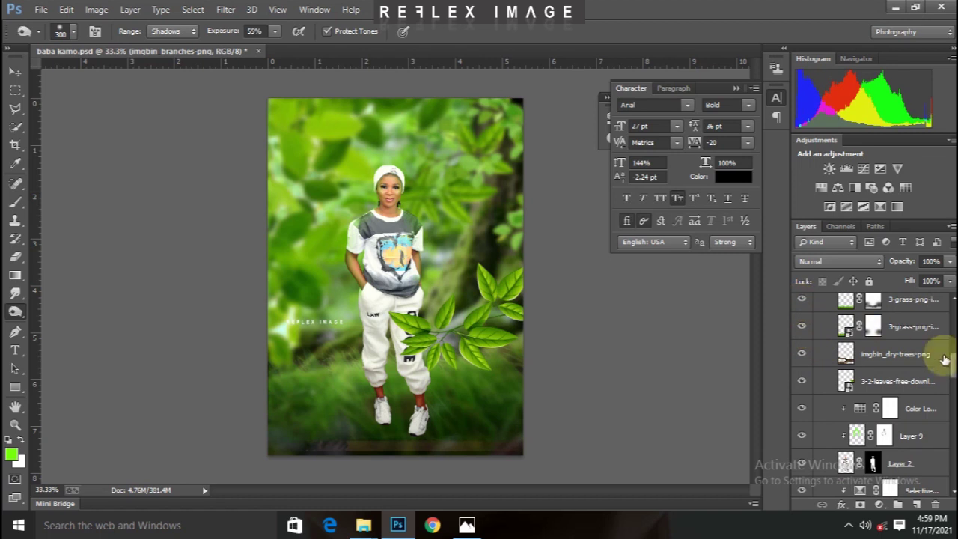
scroll(802, 299, up, 1)
scroll(946, 352, up, 5)
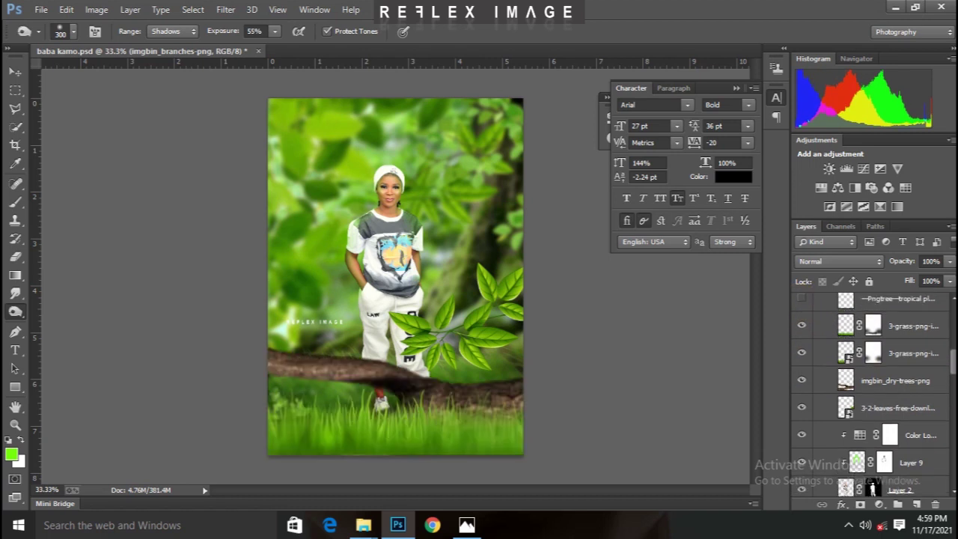
click(802, 408)
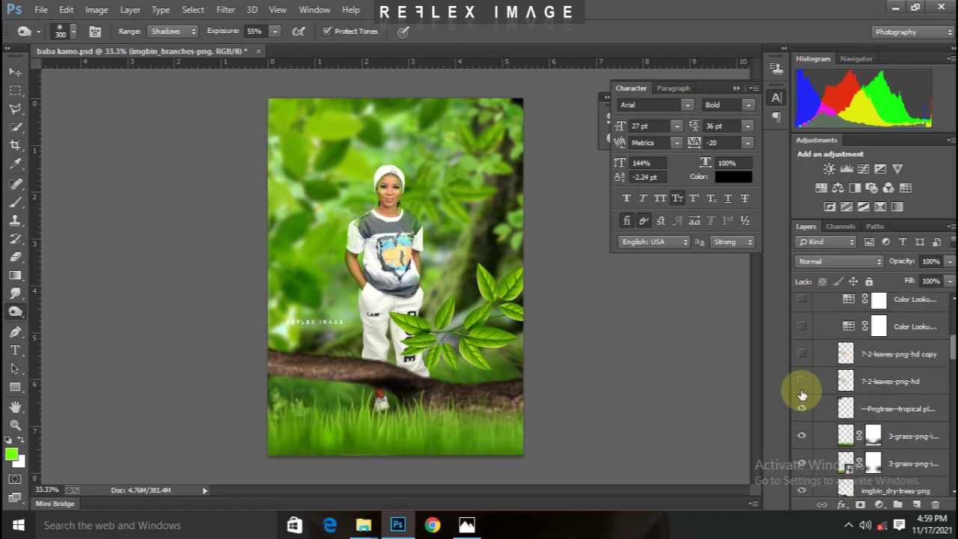
click(802, 369)
click(802, 353)
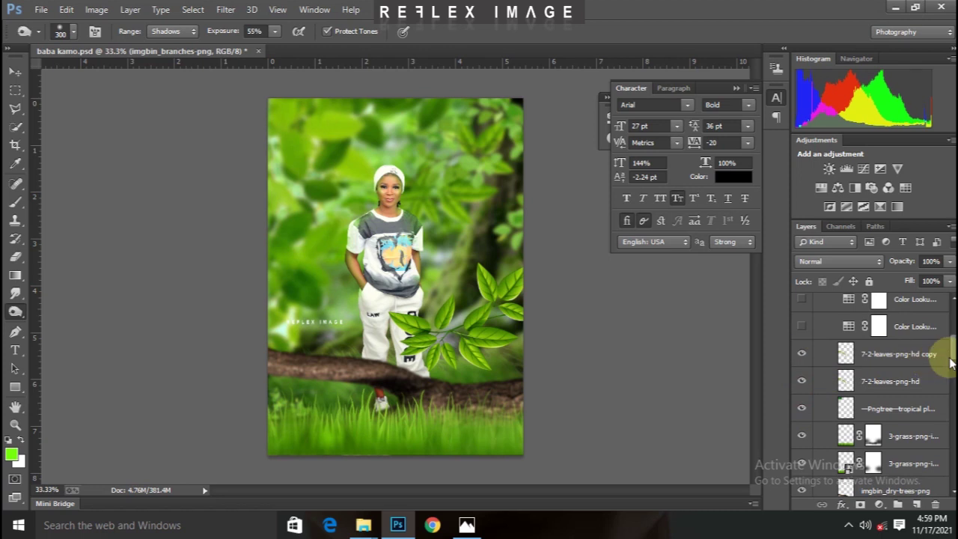
Step: Hide the tropical plant, collapse Group 7, and toggle the edits to compare with the original photo
scroll(949, 341, up, 2)
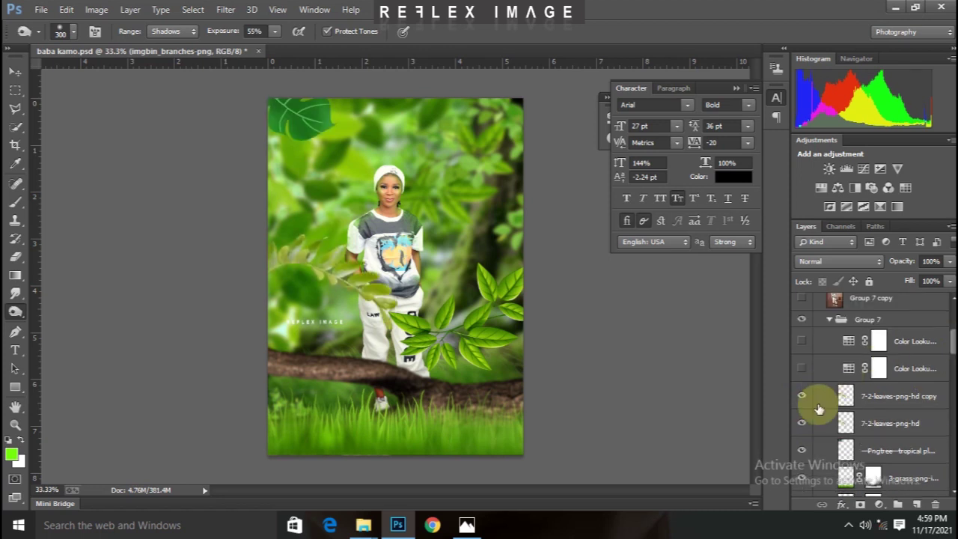
click(801, 449)
click(821, 318)
click(829, 319)
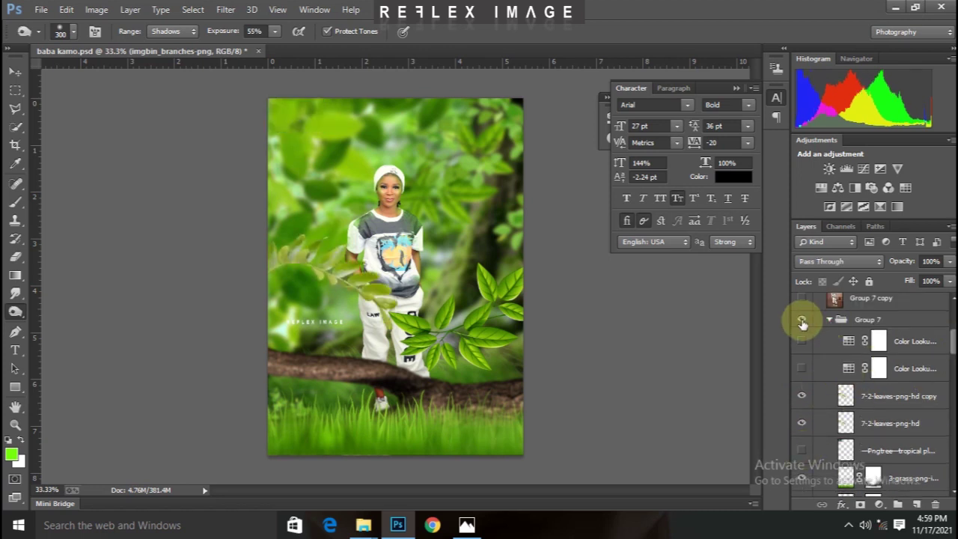
alt+click(800, 338)
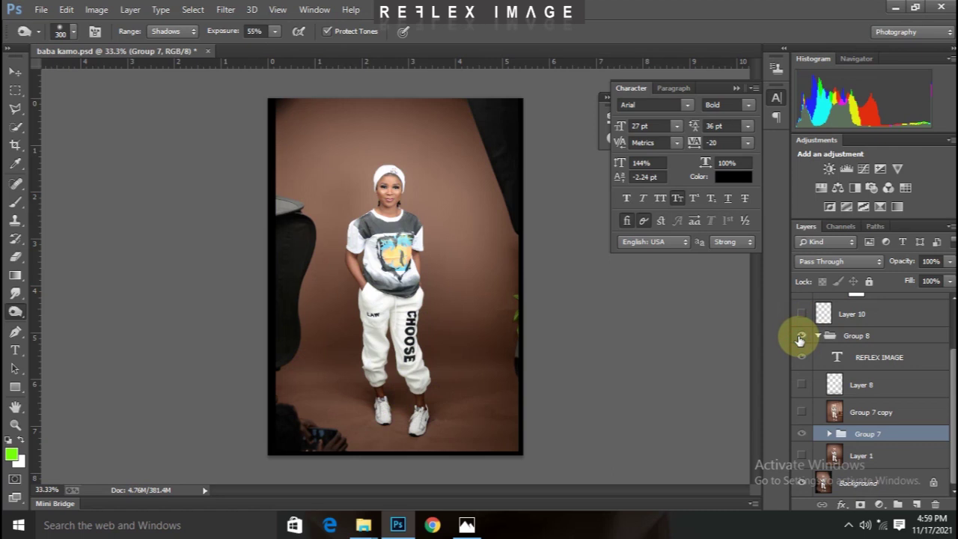
alt+click(800, 339)
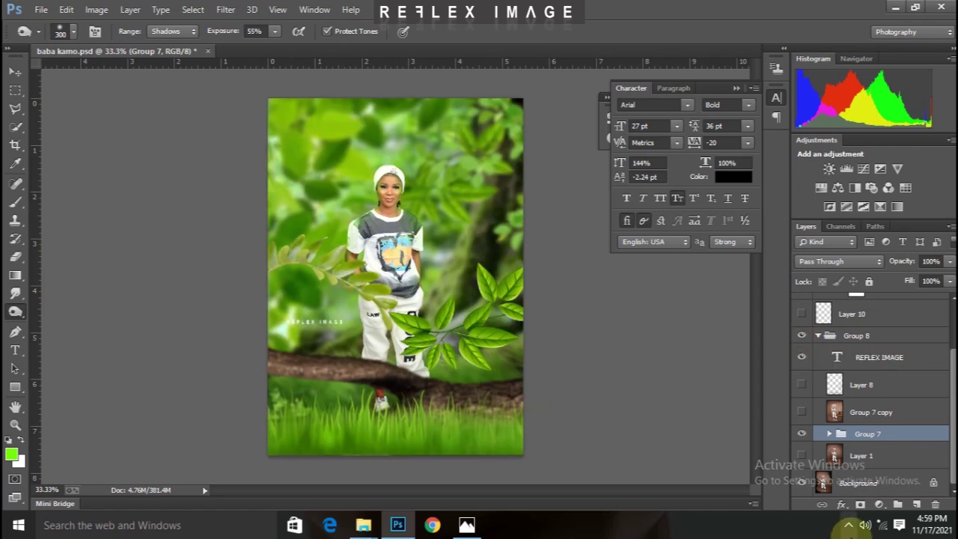